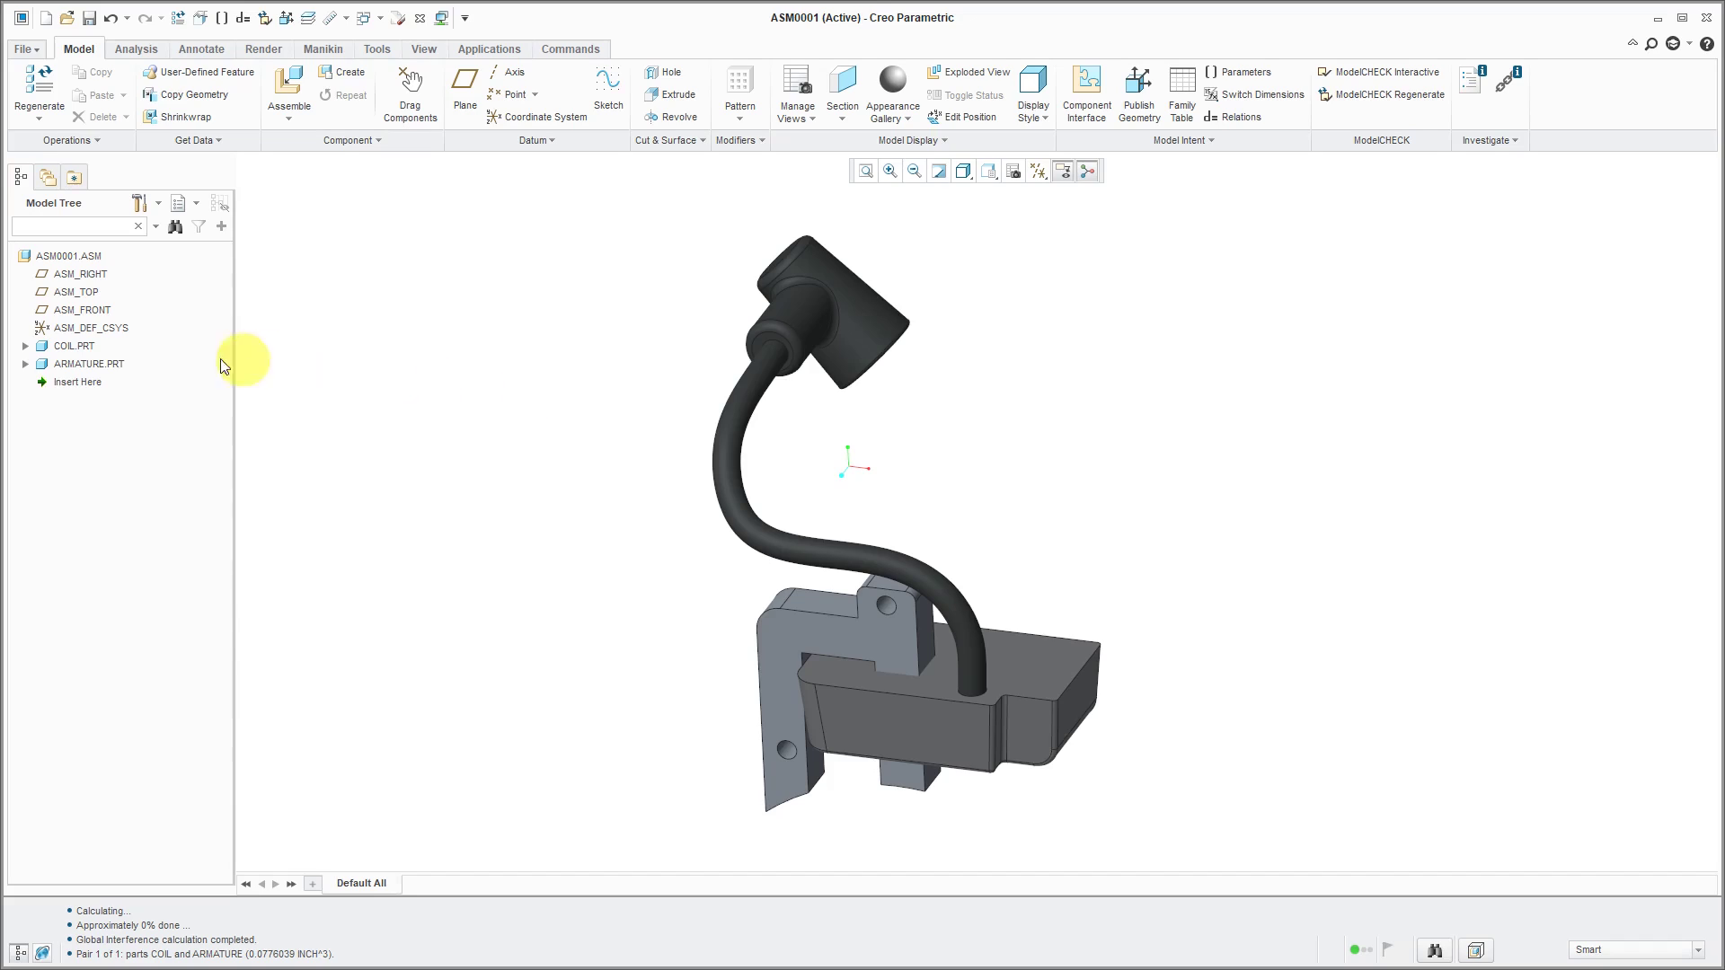
Check the COIL and ARMATURE parts for overlap with a Global Interference analysis
{"action": "left_click", "coordinate": [73, 347]}
{"action": "left_click", "coordinate": [80, 364]}
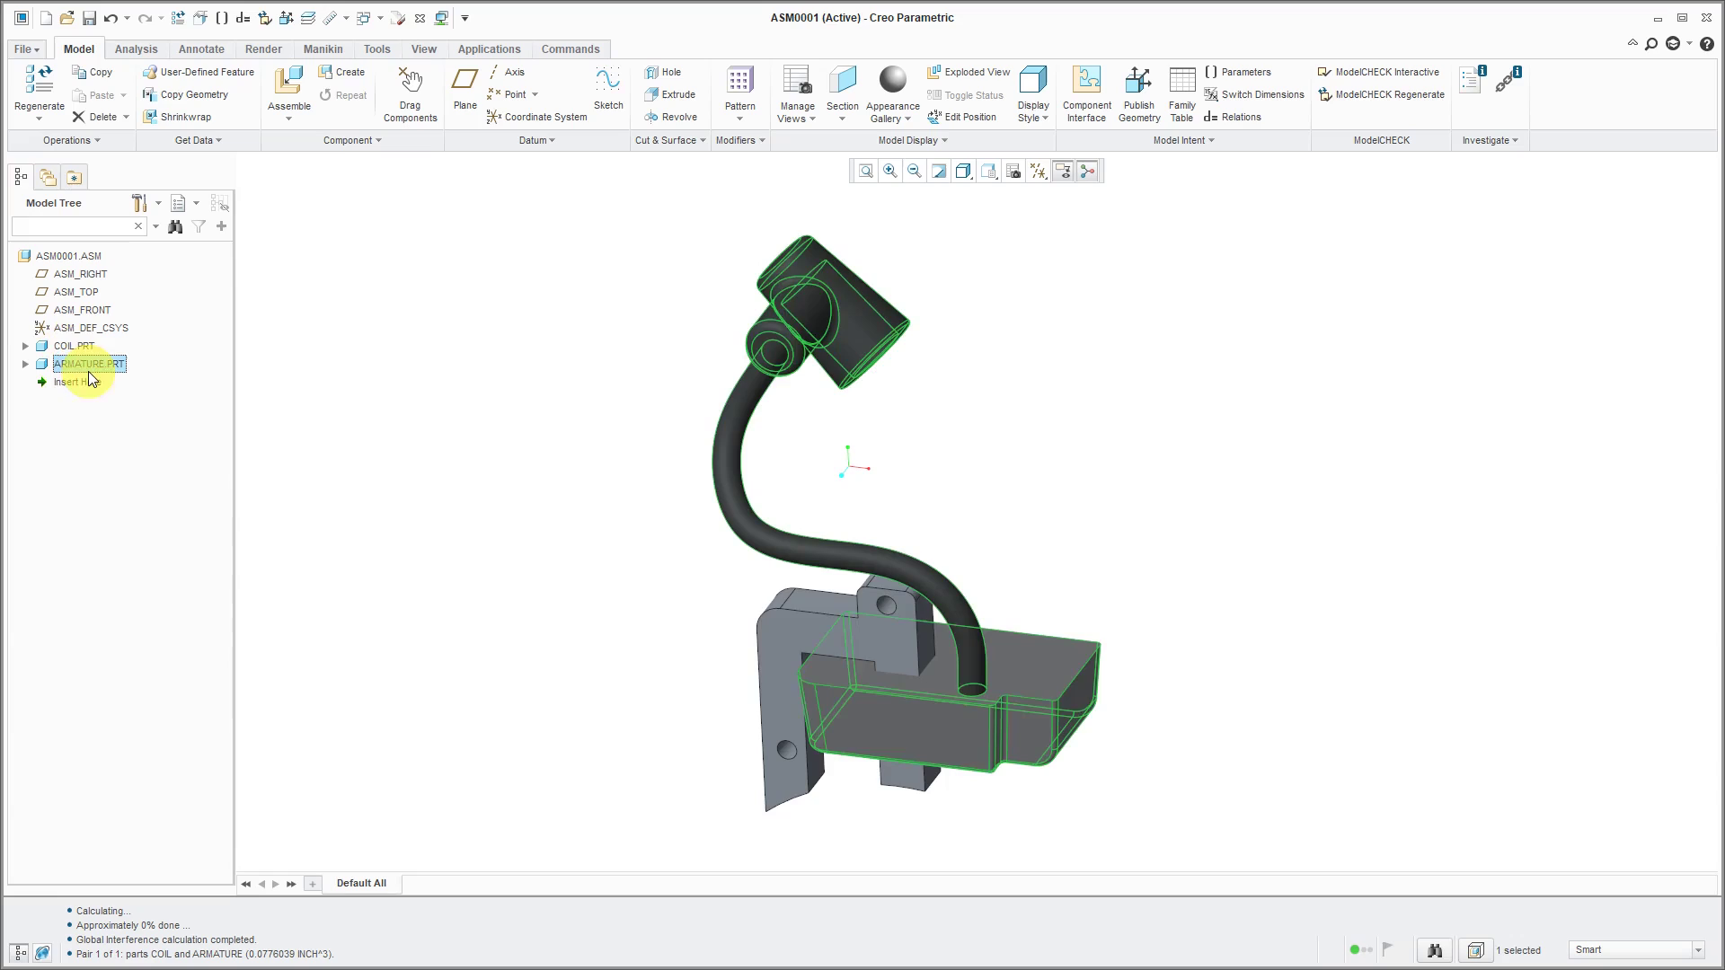
{"action": "left_click", "coordinate": [136, 48]}
{"action": "left_click", "coordinate": [595, 118]}
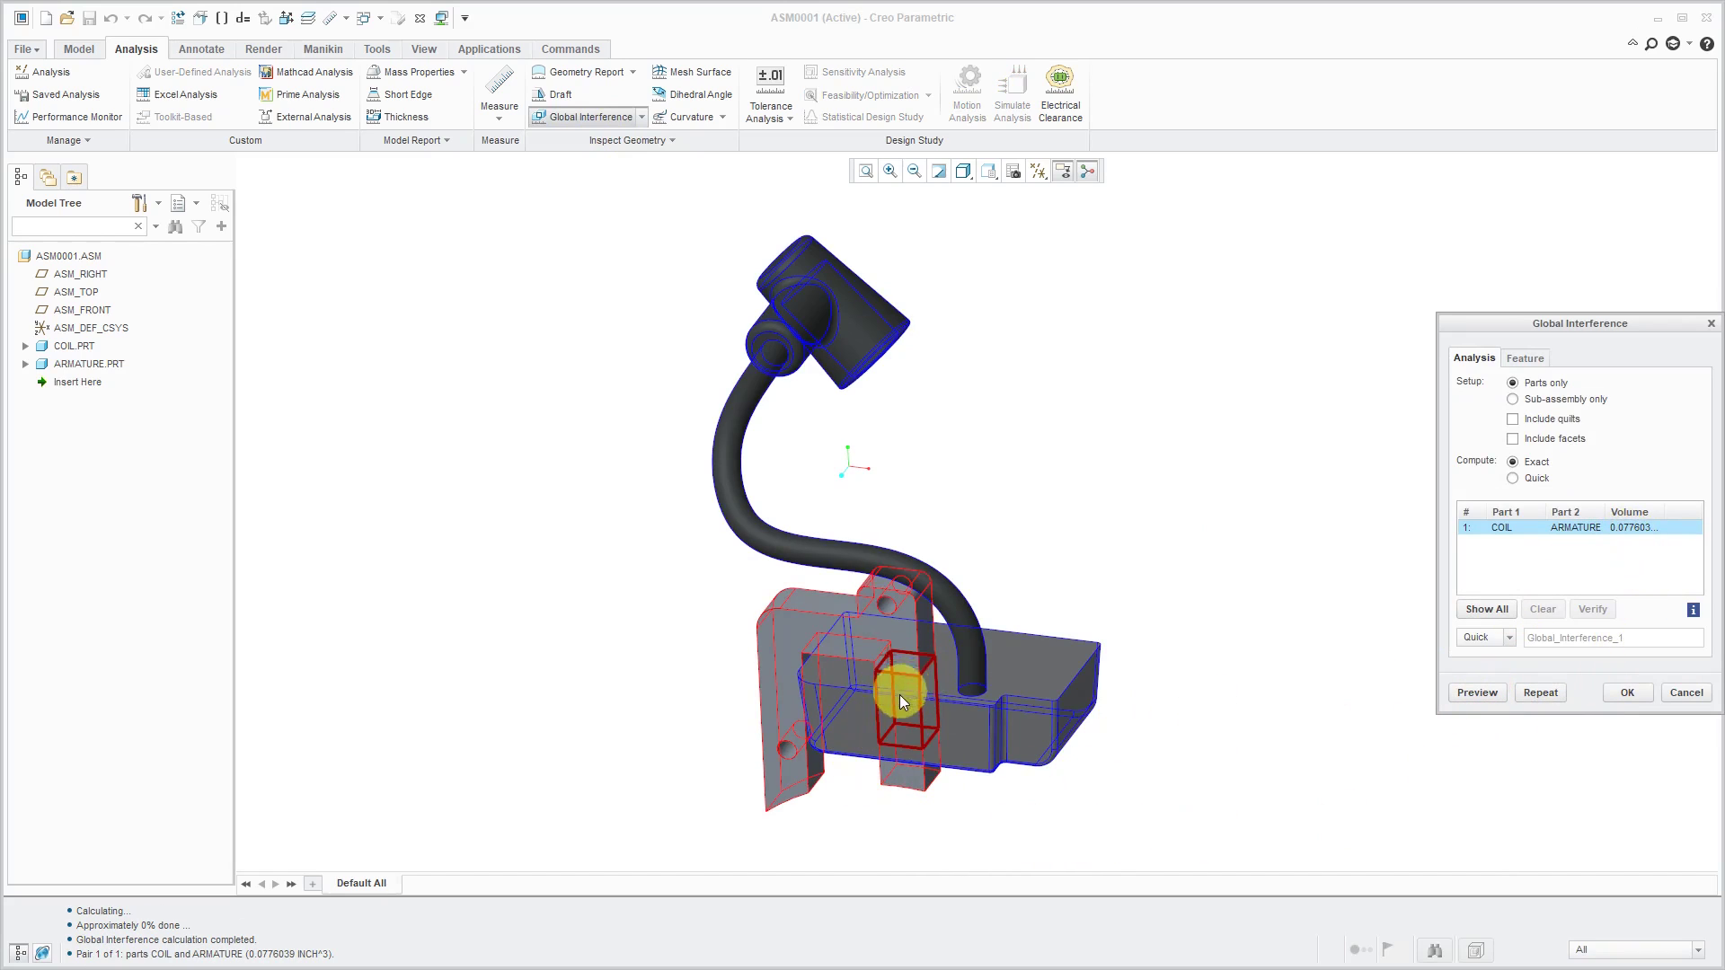
{"action": "left_click", "coordinate": [1687, 694]}
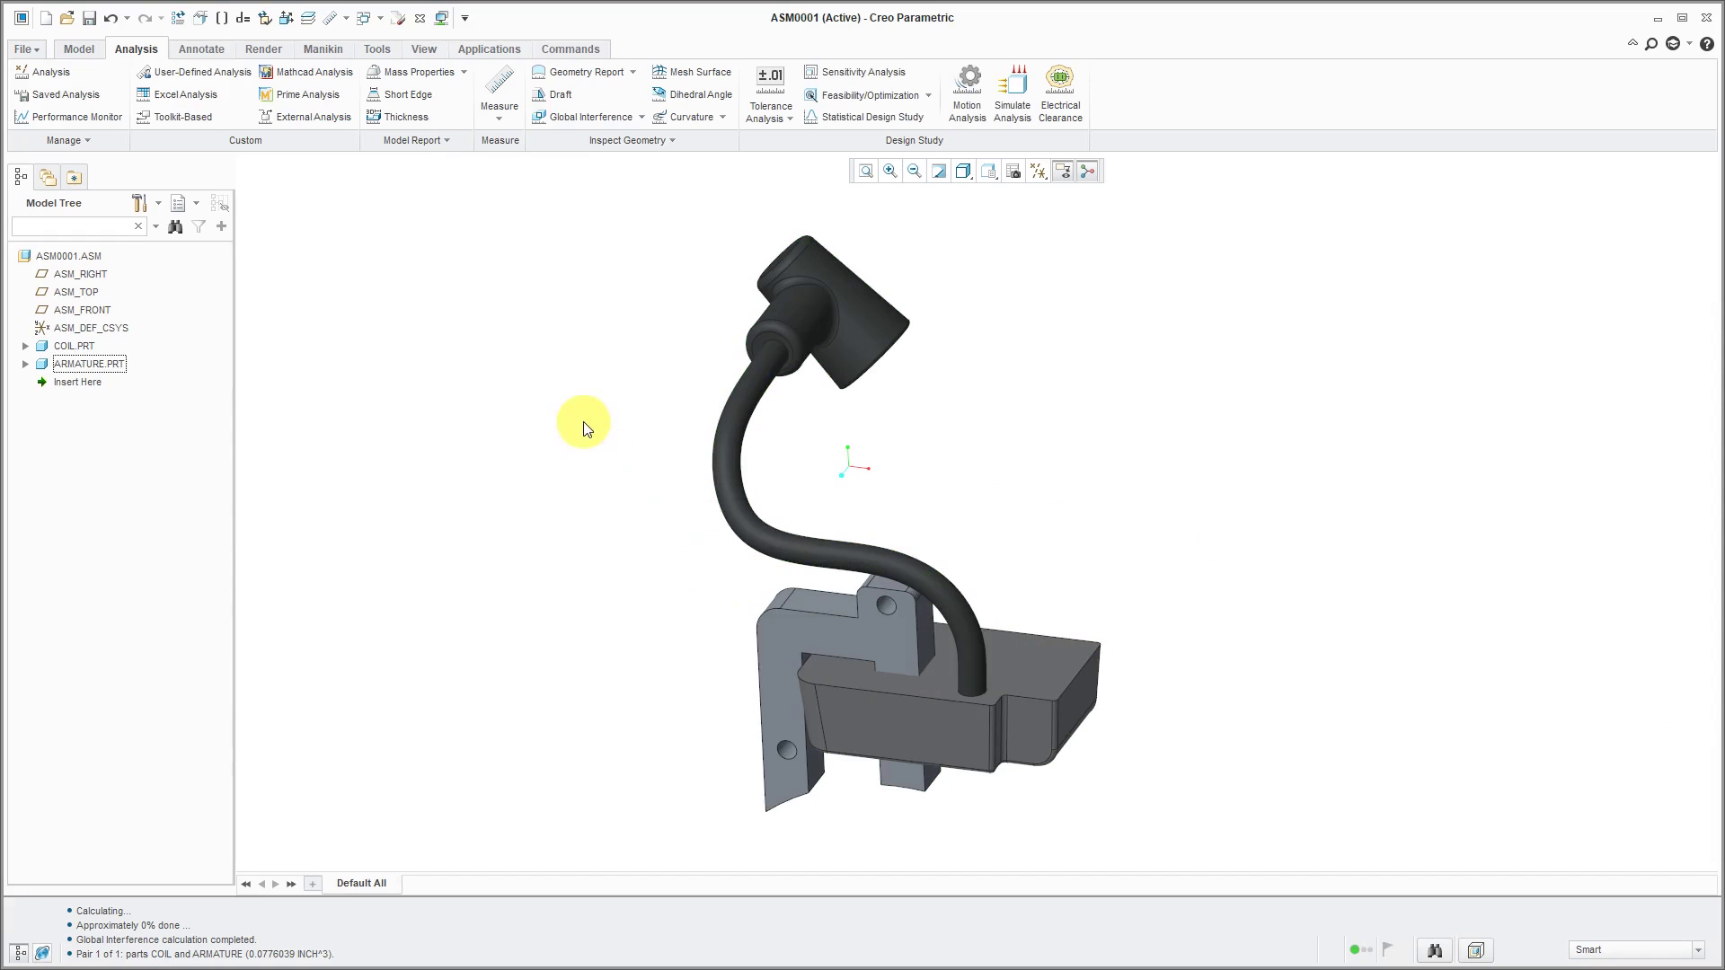
Open the component operations for the assembly and choose Merge
{"action": "left_click", "coordinate": [79, 50]}
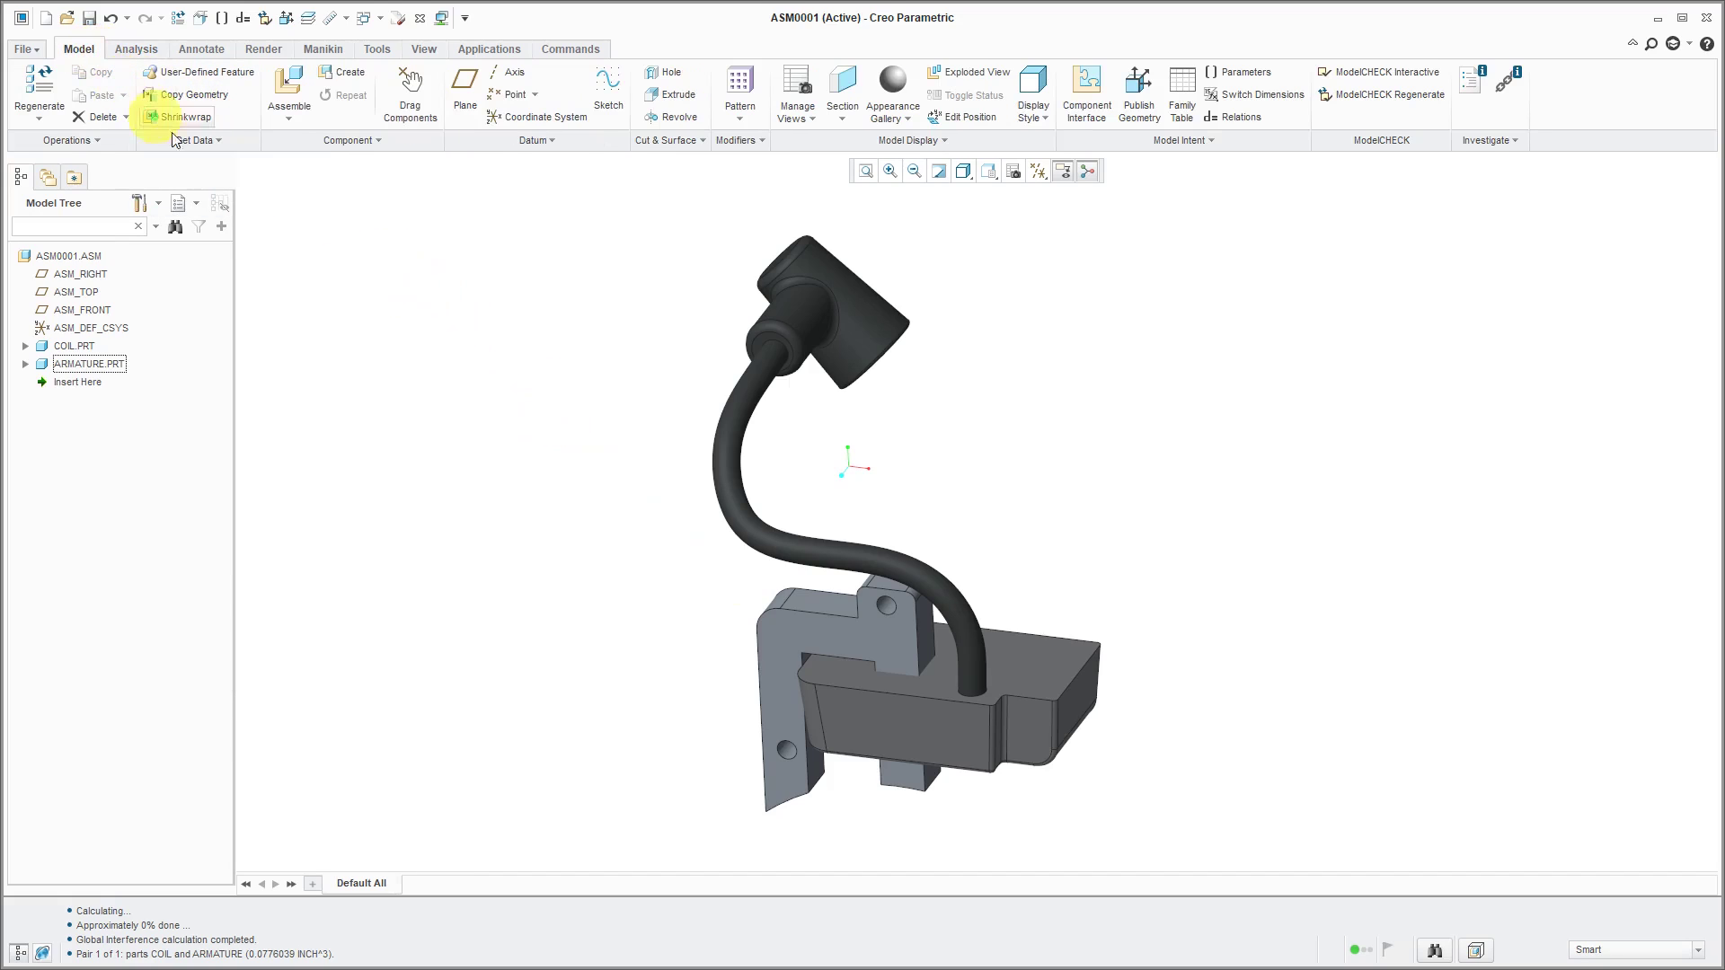
{"action": "left_click", "coordinate": [364, 142]}
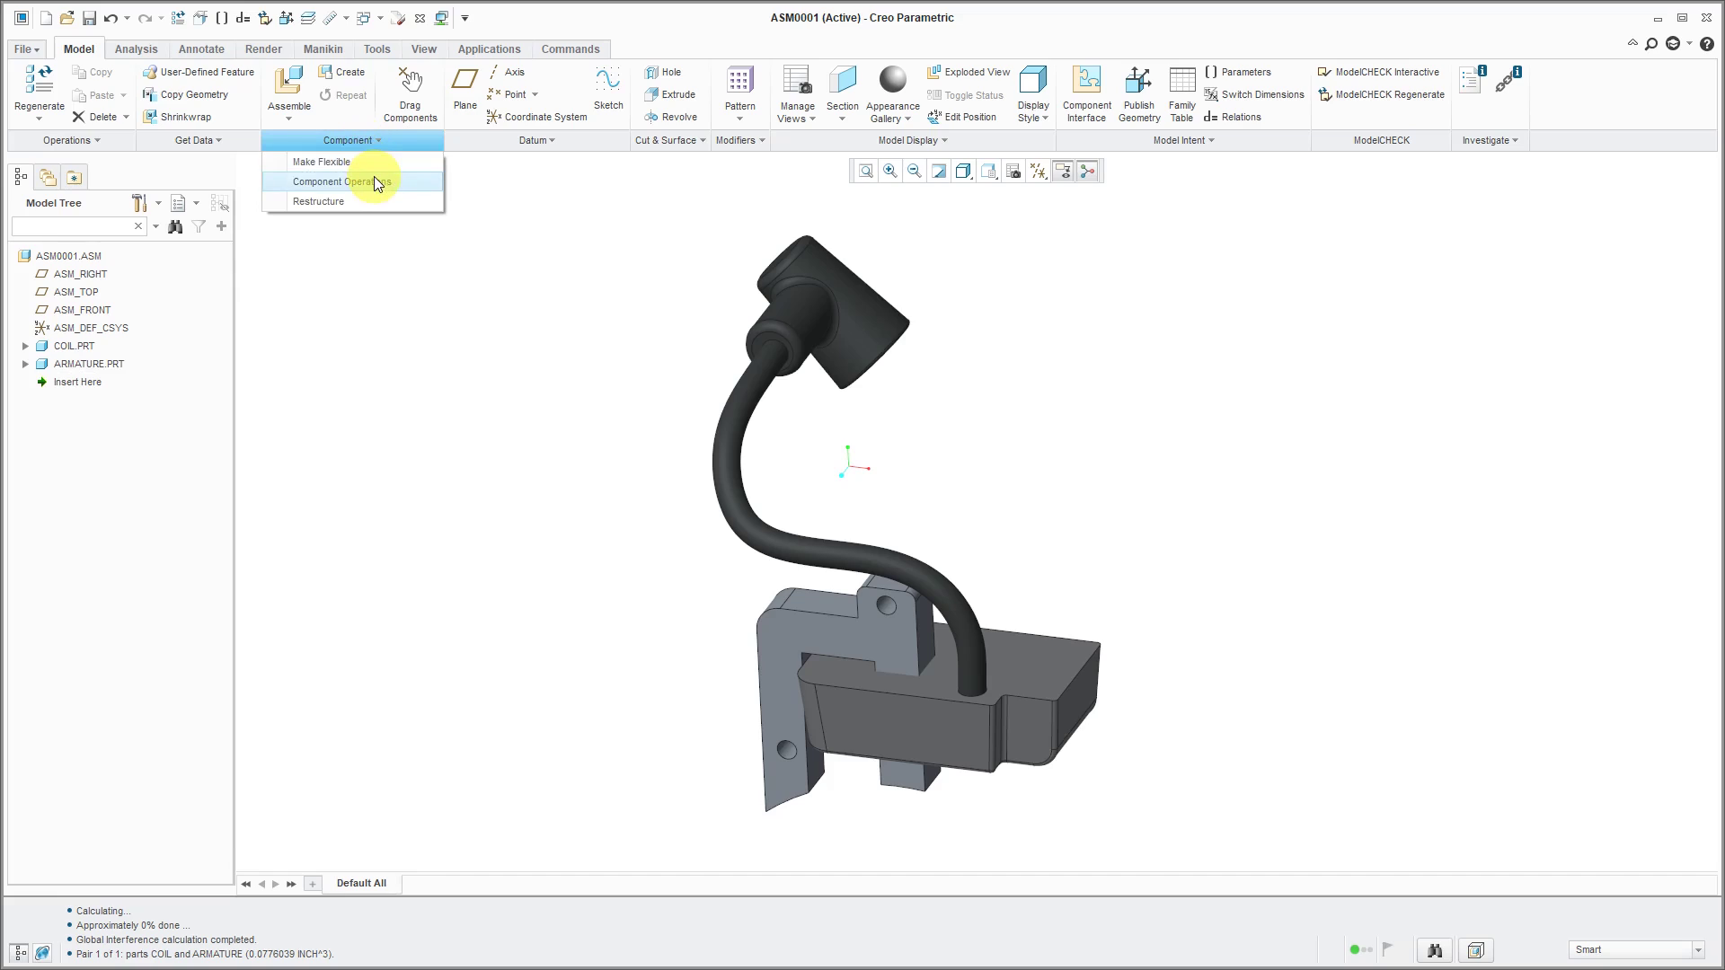
{"action": "left_click", "coordinate": [375, 183]}
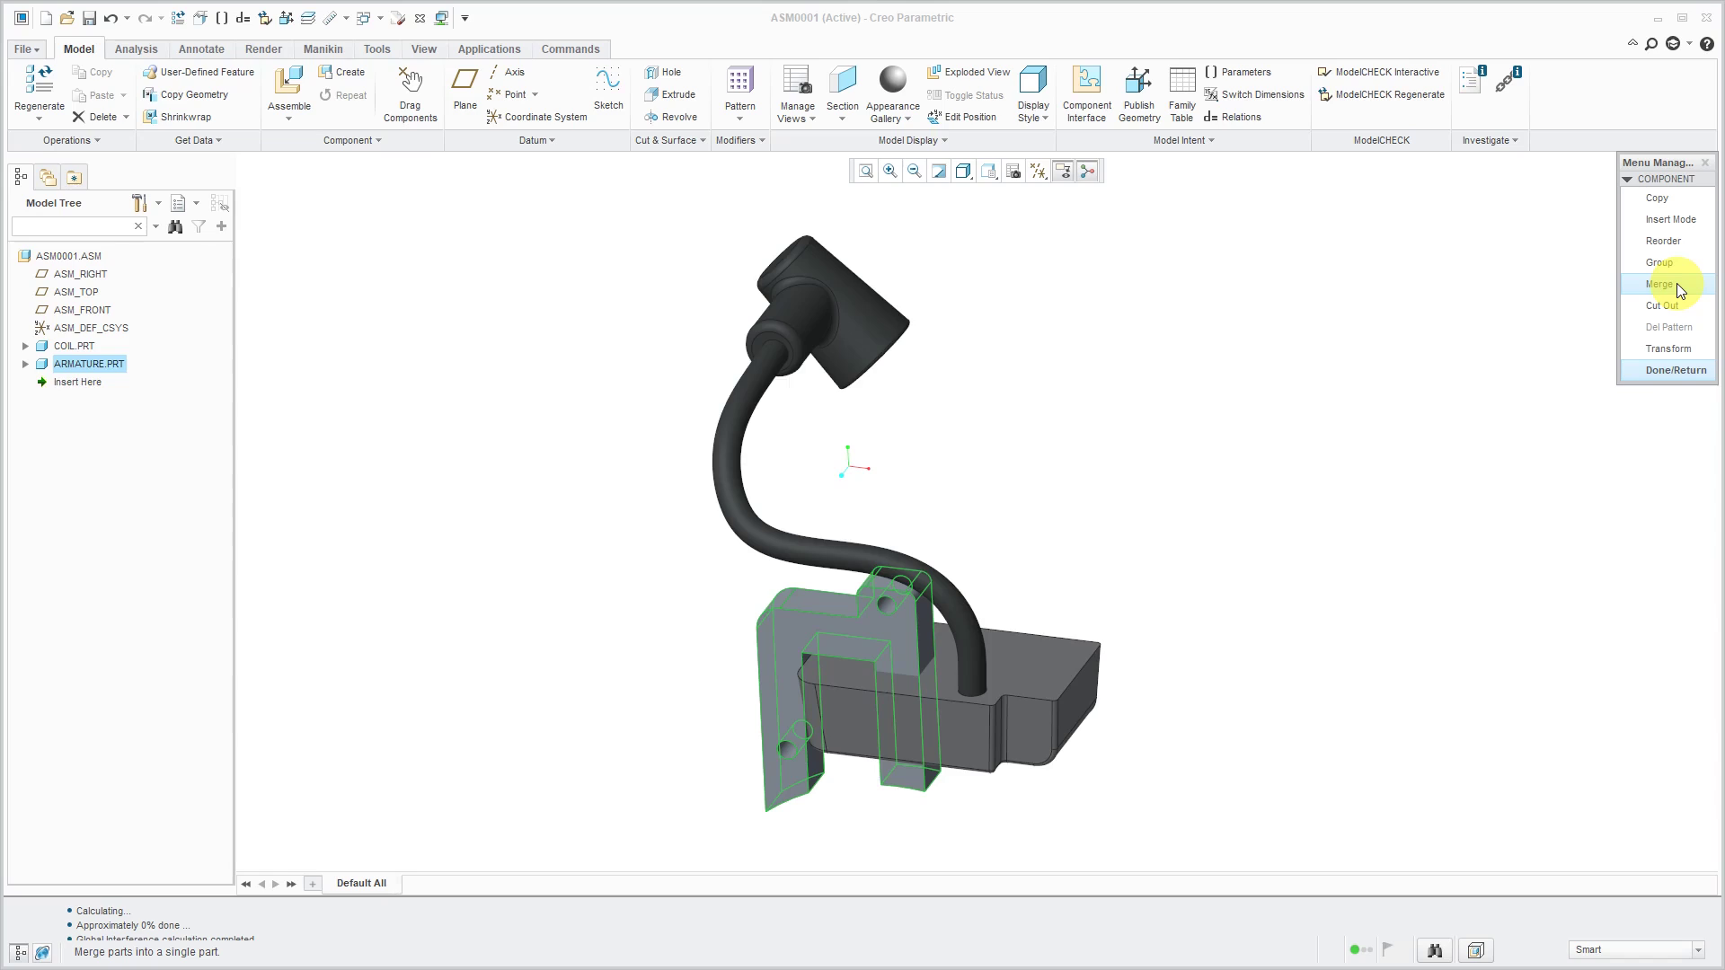
{"action": "left_click", "coordinate": [1676, 283]}
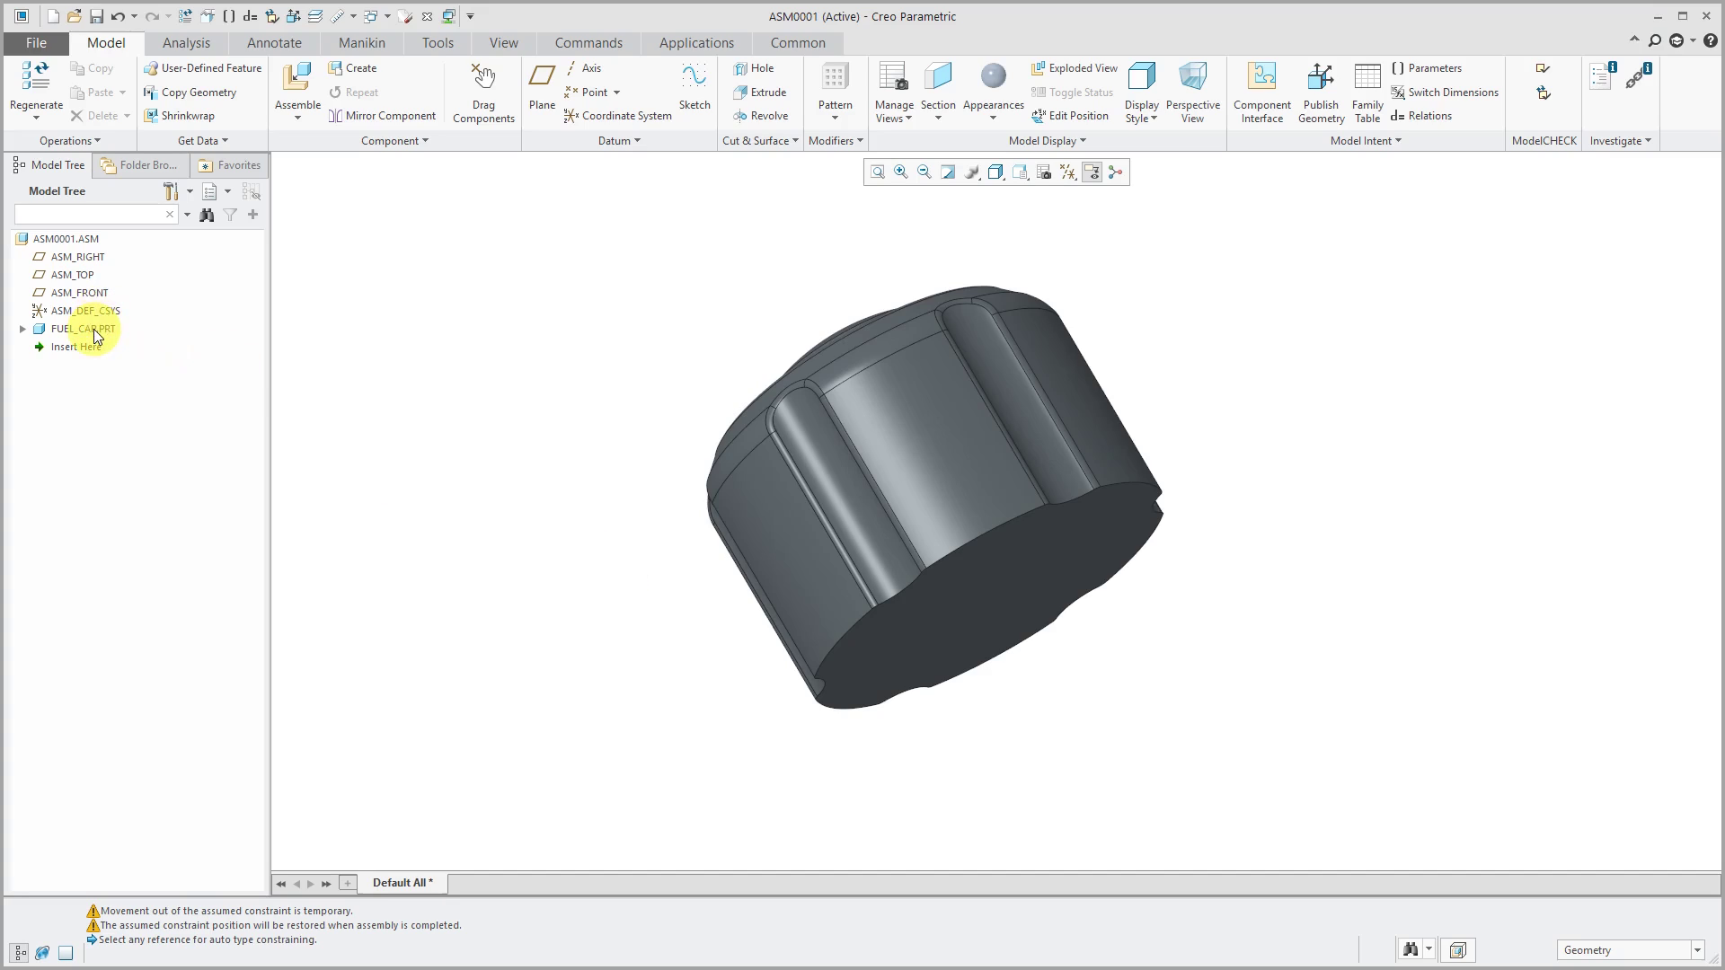
Assemble threads.prt into the assembly and drop it beside the fuel cap
{"action": "left_click", "coordinate": [304, 79]}
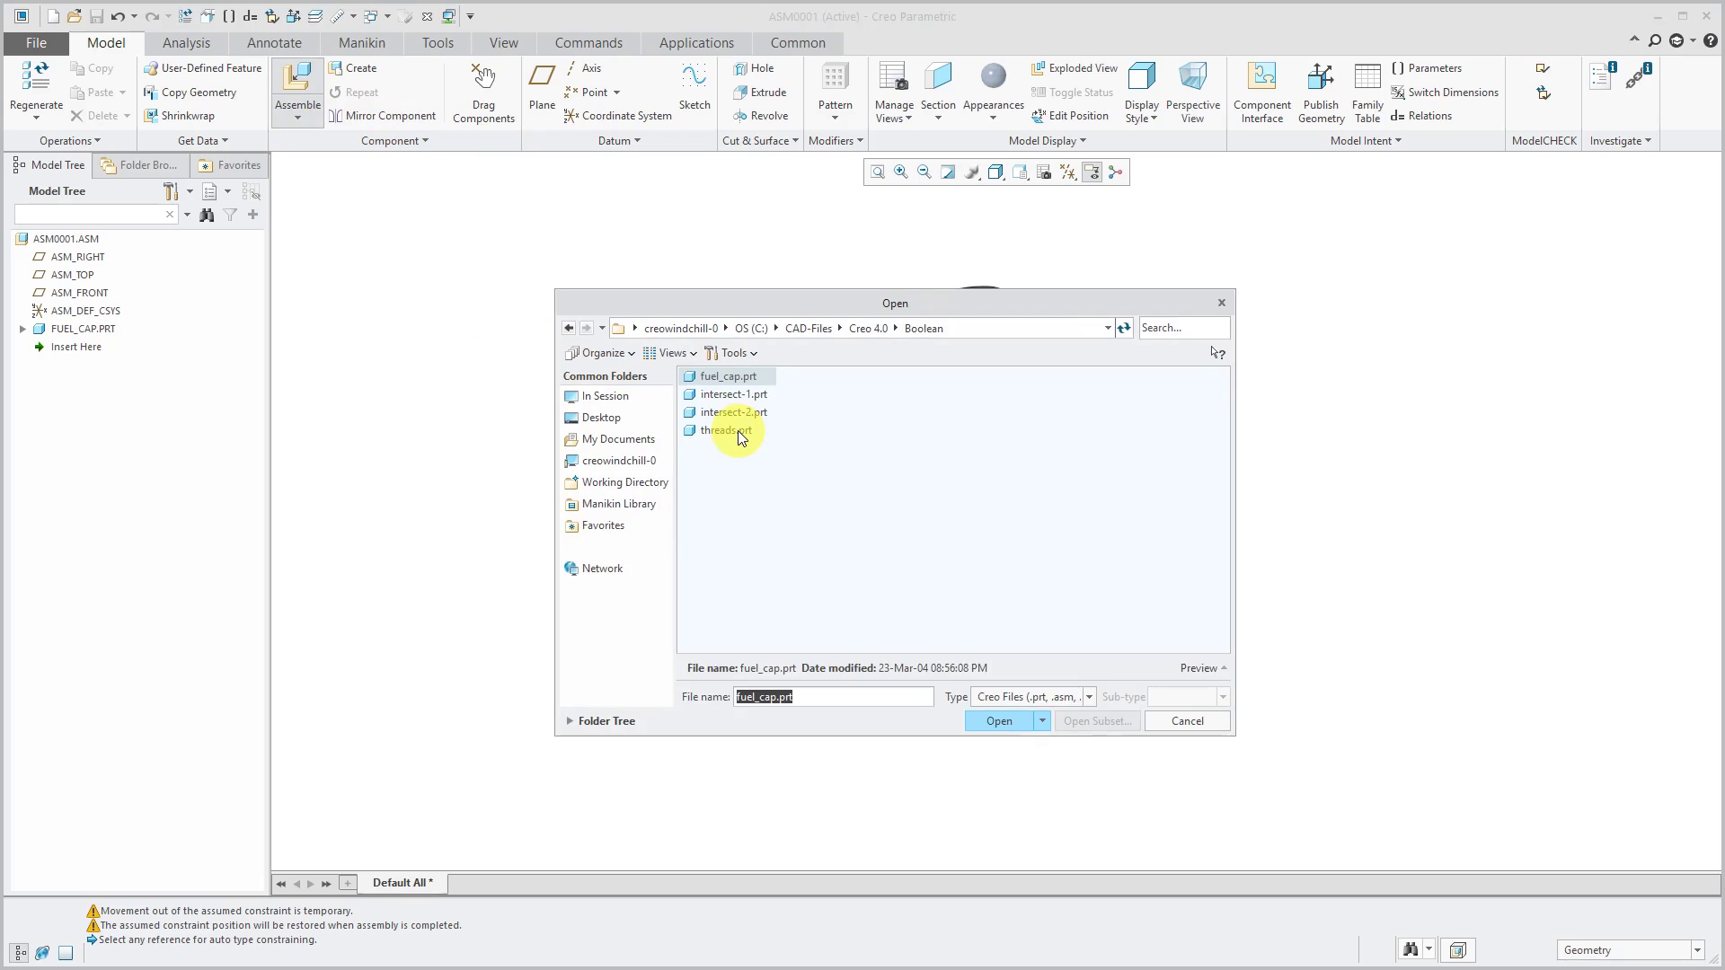
{"action": "double_click", "coordinate": [739, 433]}
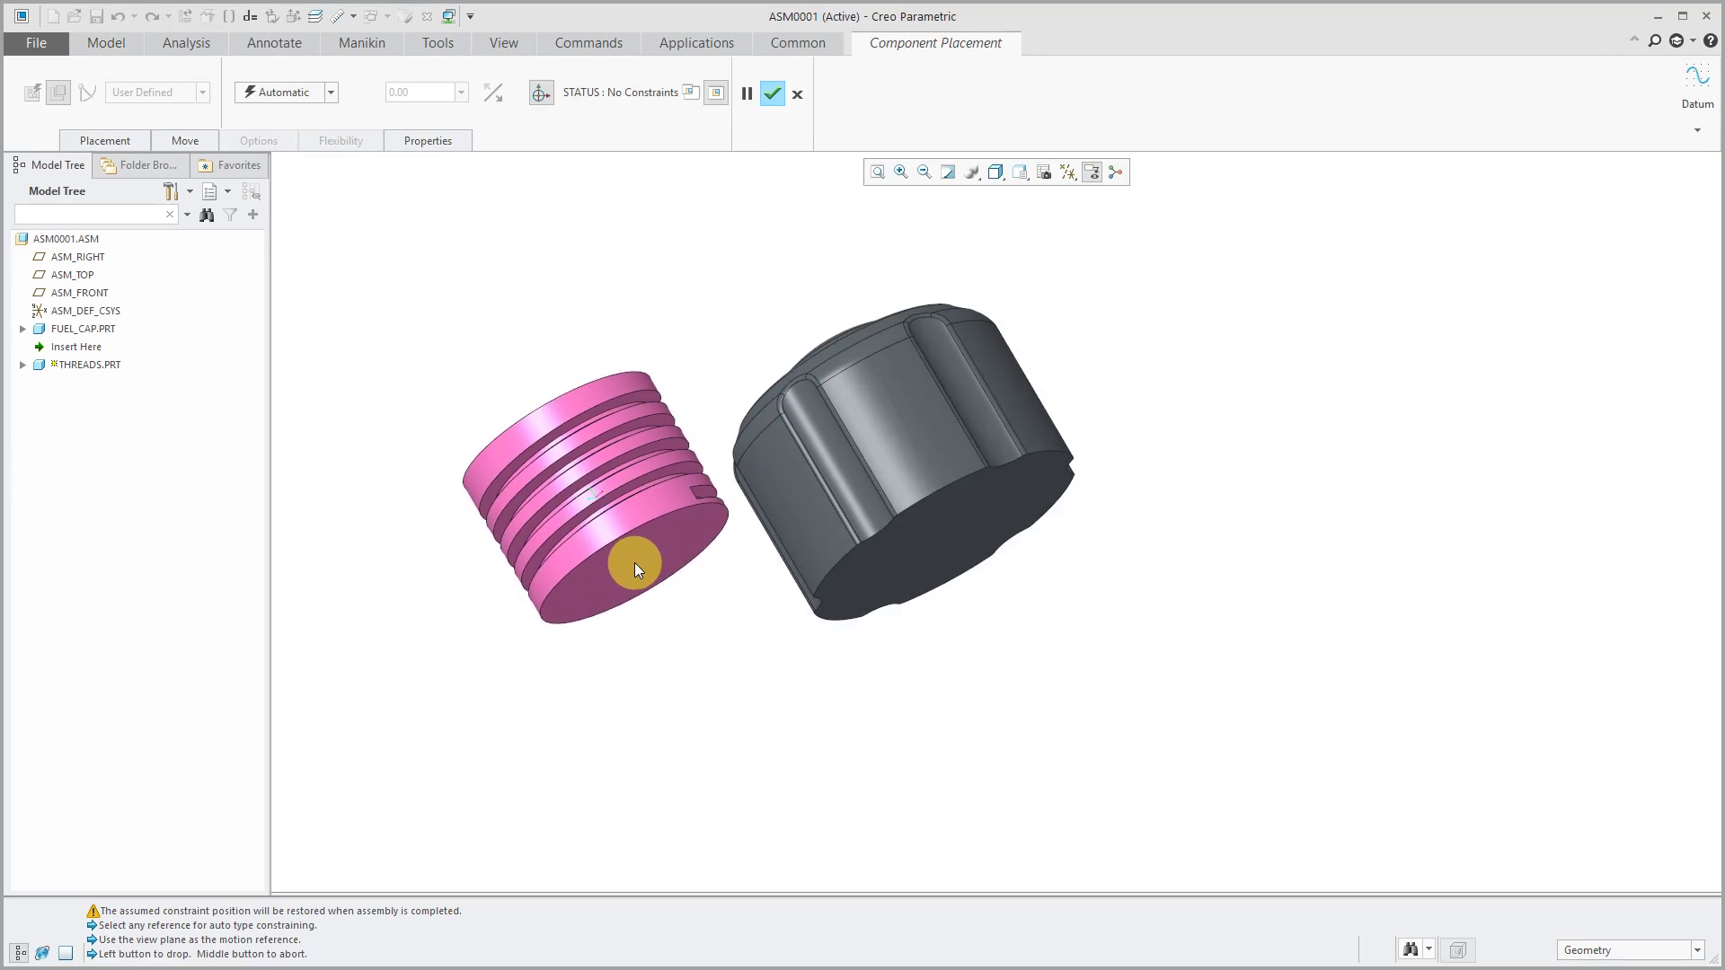
{"action": "left_click", "coordinate": [634, 562]}
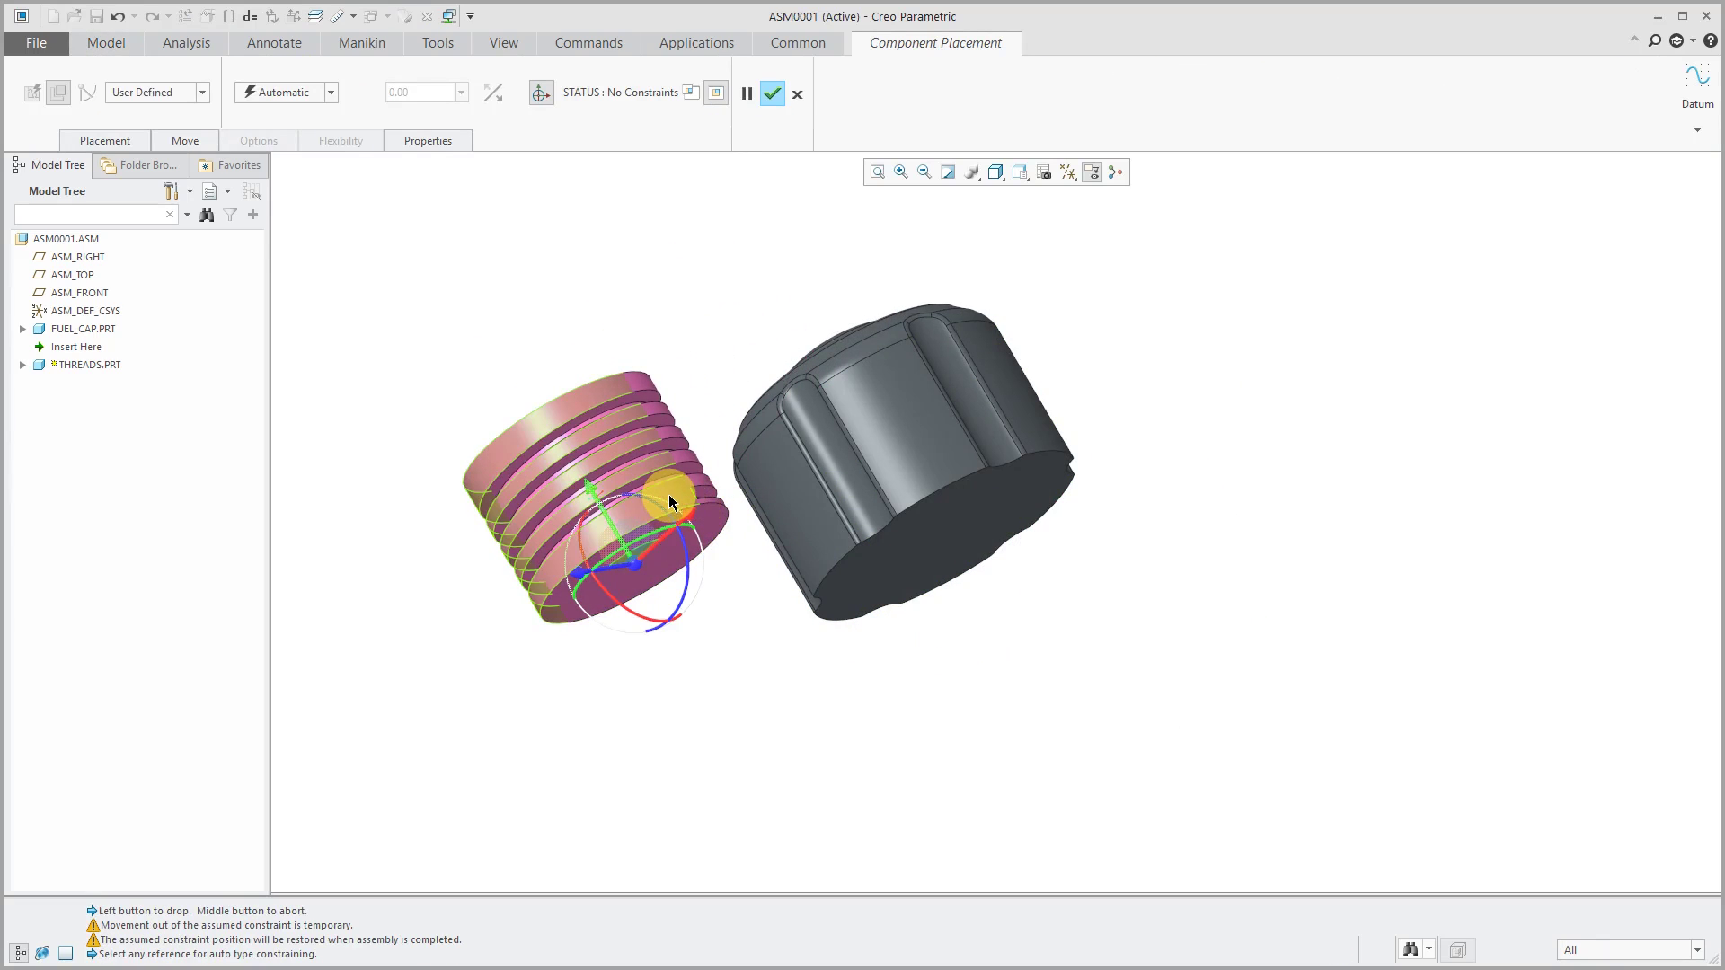
Place the threads part inside the fuel cap with Coincident constraints on the round side surfaces and the flat end faces
{"action": "left_click", "coordinate": [731, 489]}
{"action": "left_click", "coordinate": [794, 512]}
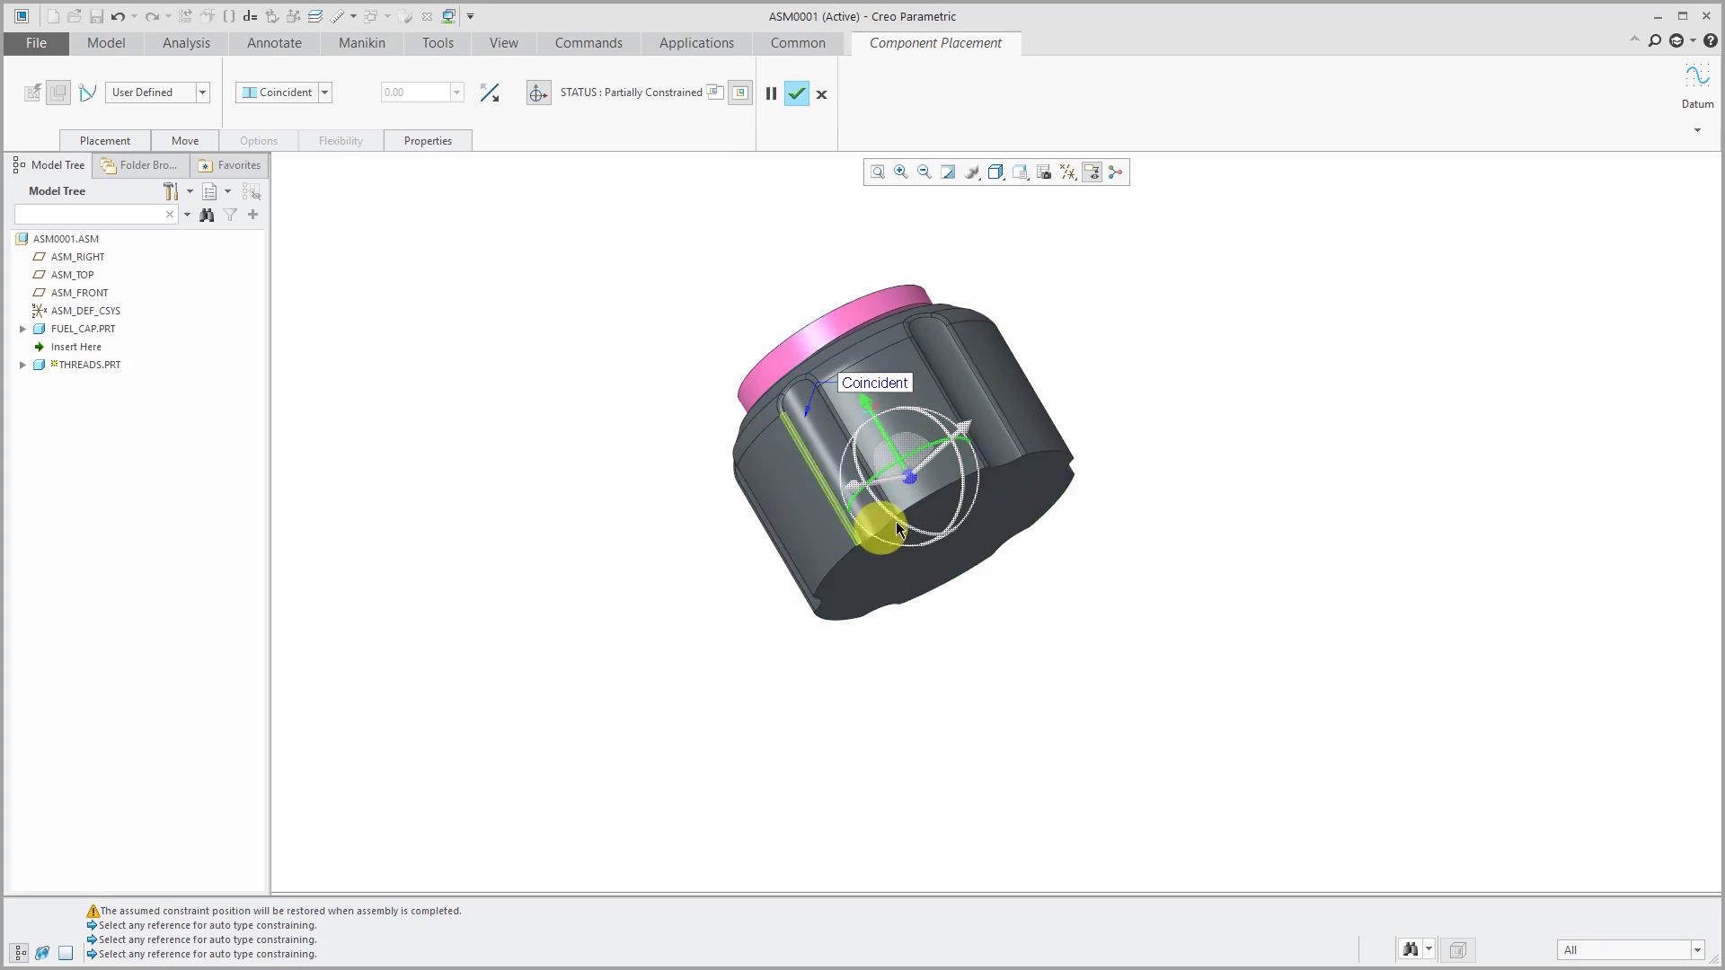
{"action": "left_click_drag", "start_coordinate": [889, 440], "coordinate": [982, 561]}
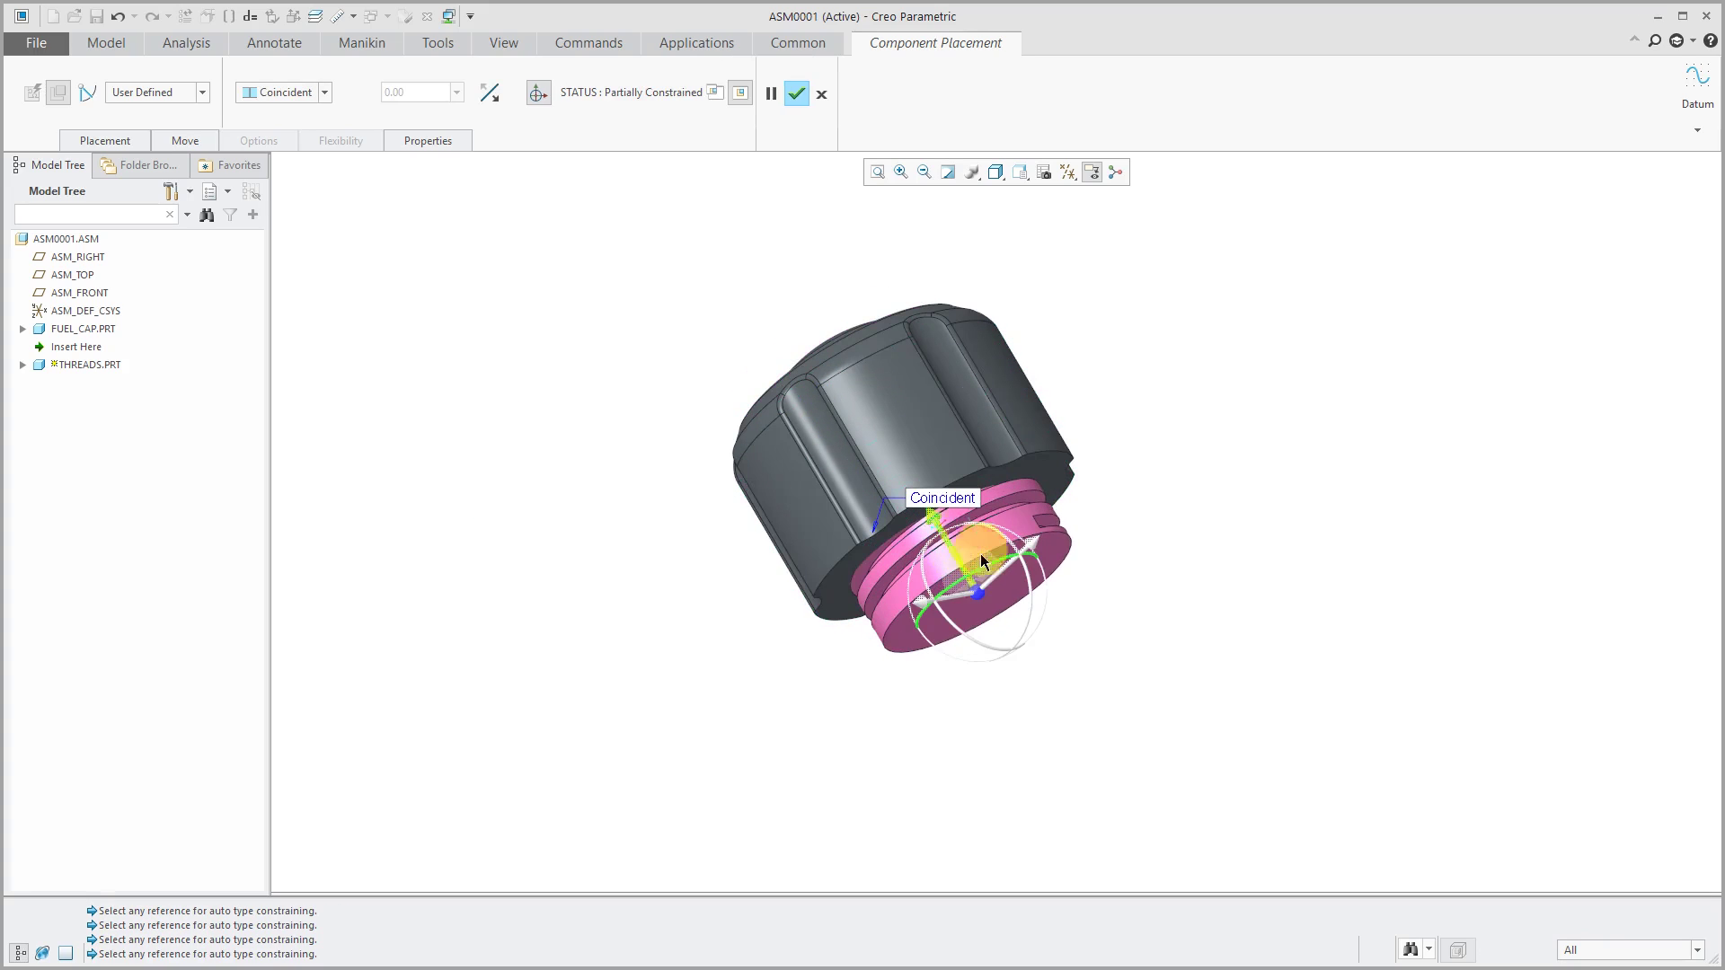
{"action": "left_click", "coordinate": [1066, 532]}
{"action": "left_click", "coordinate": [1053, 467]}
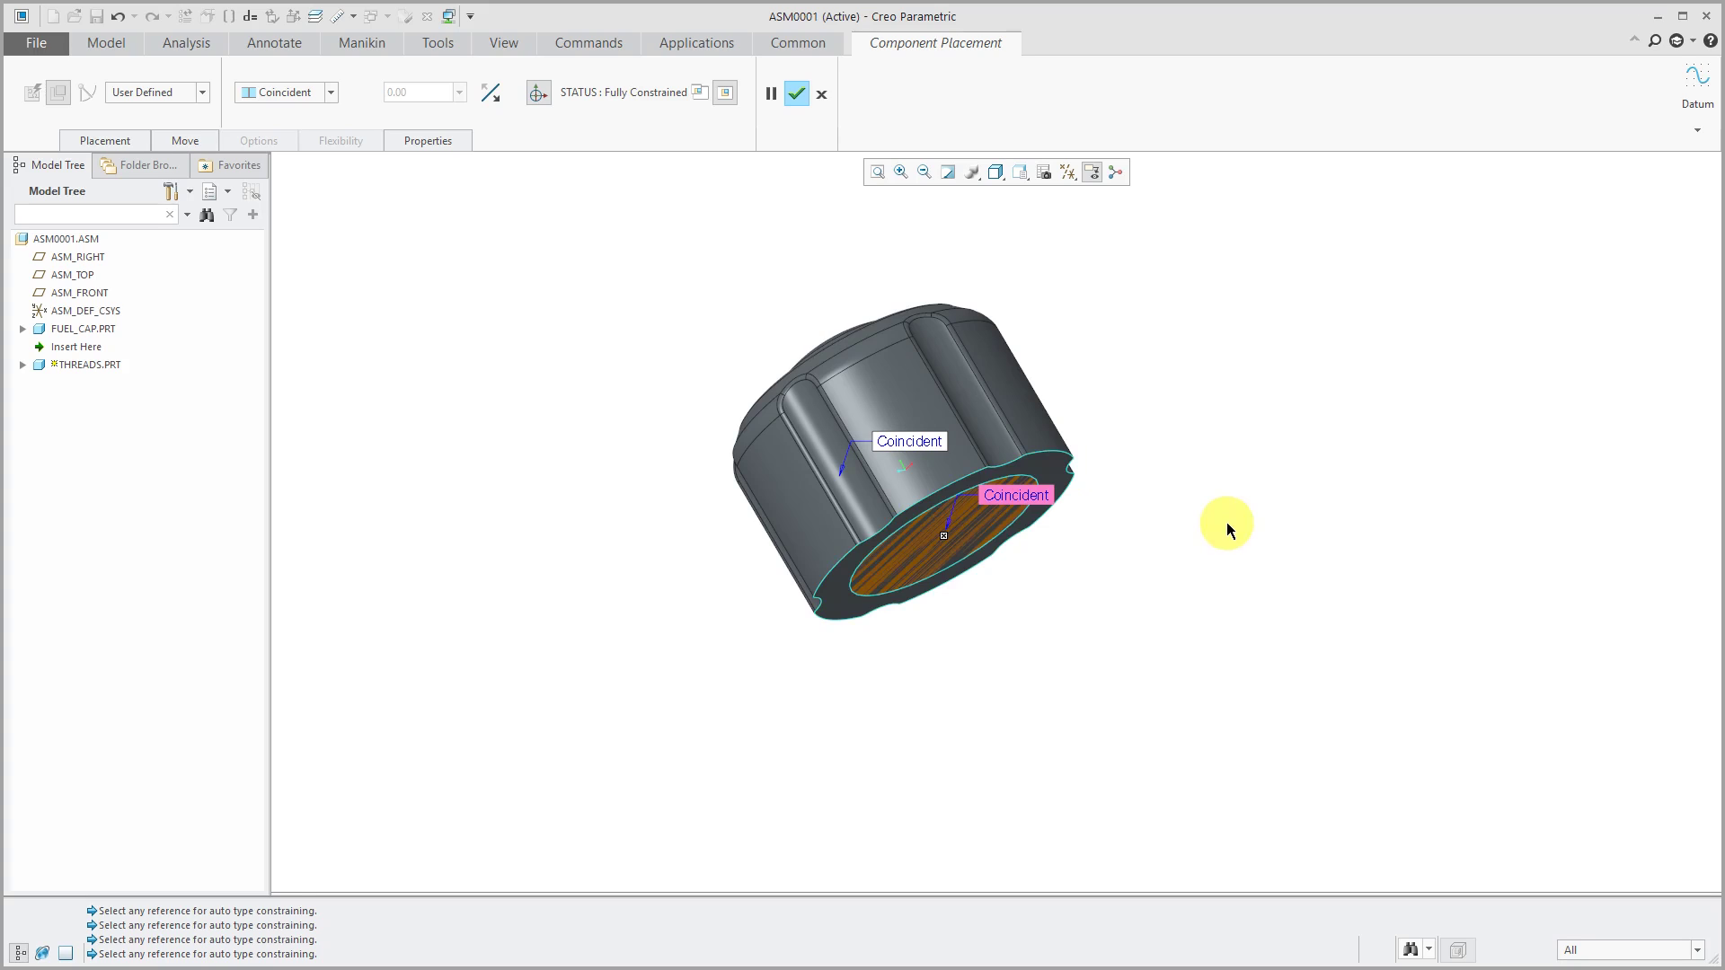
{"action": "middle_click", "coordinate": [1229, 530]}
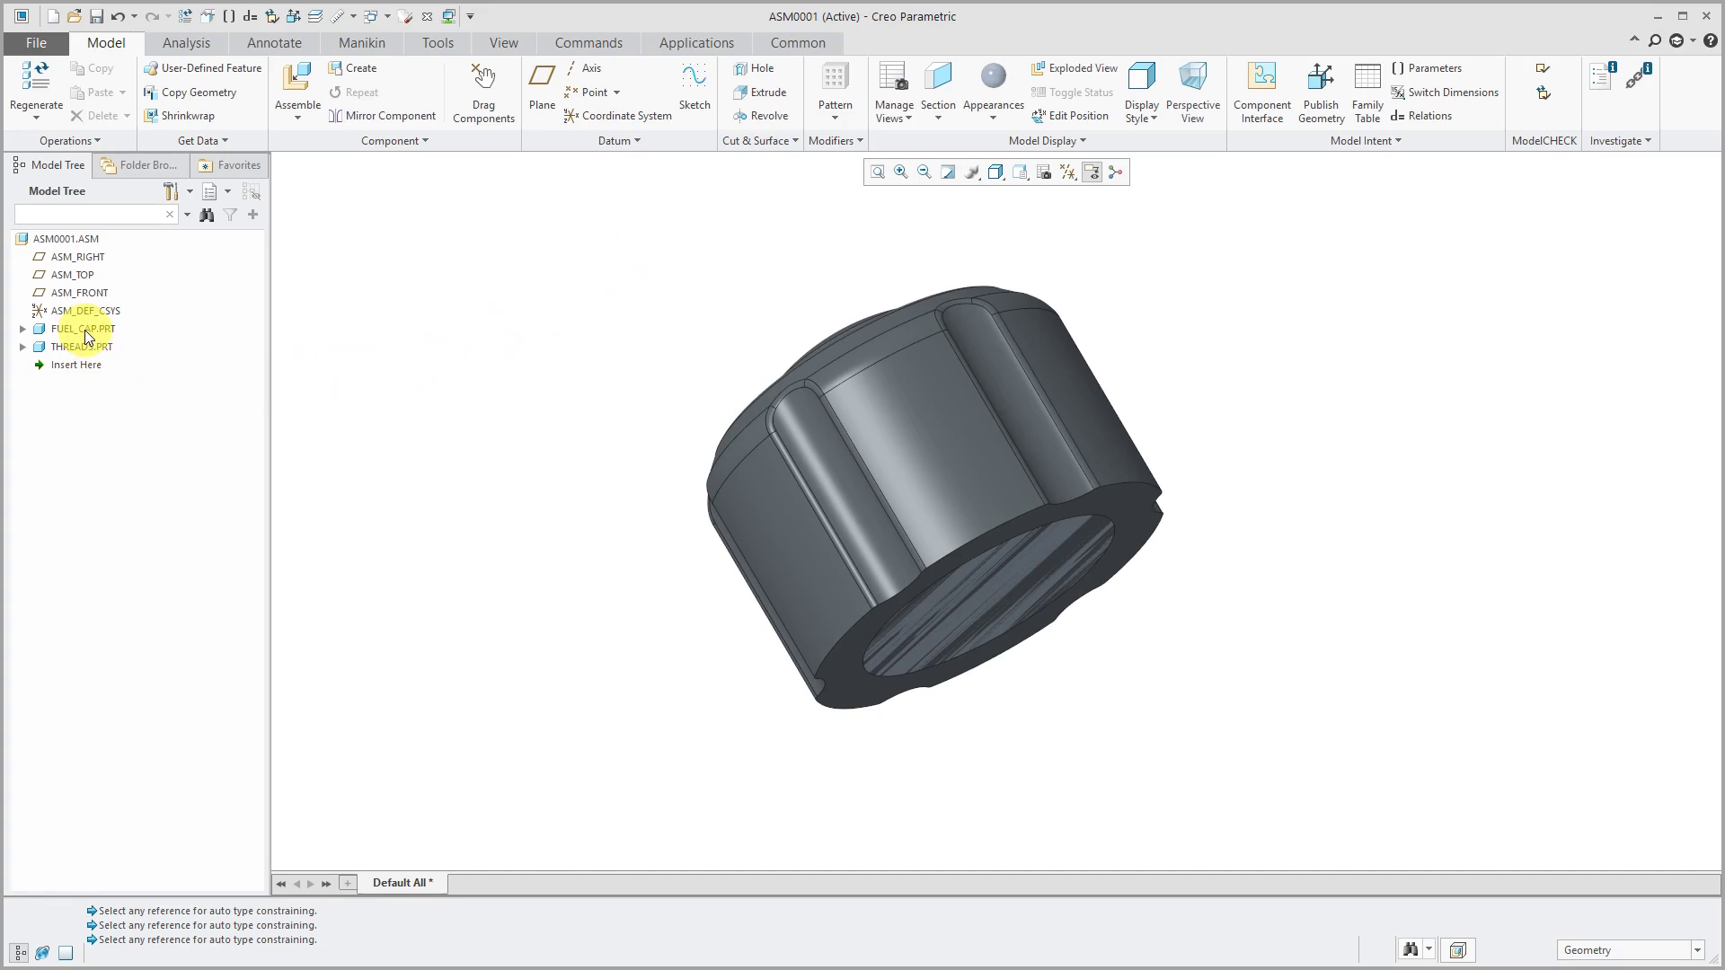
Open Boolean Operations from the component operations and set the operation to Cut
{"action": "left_click", "coordinate": [386, 143]}
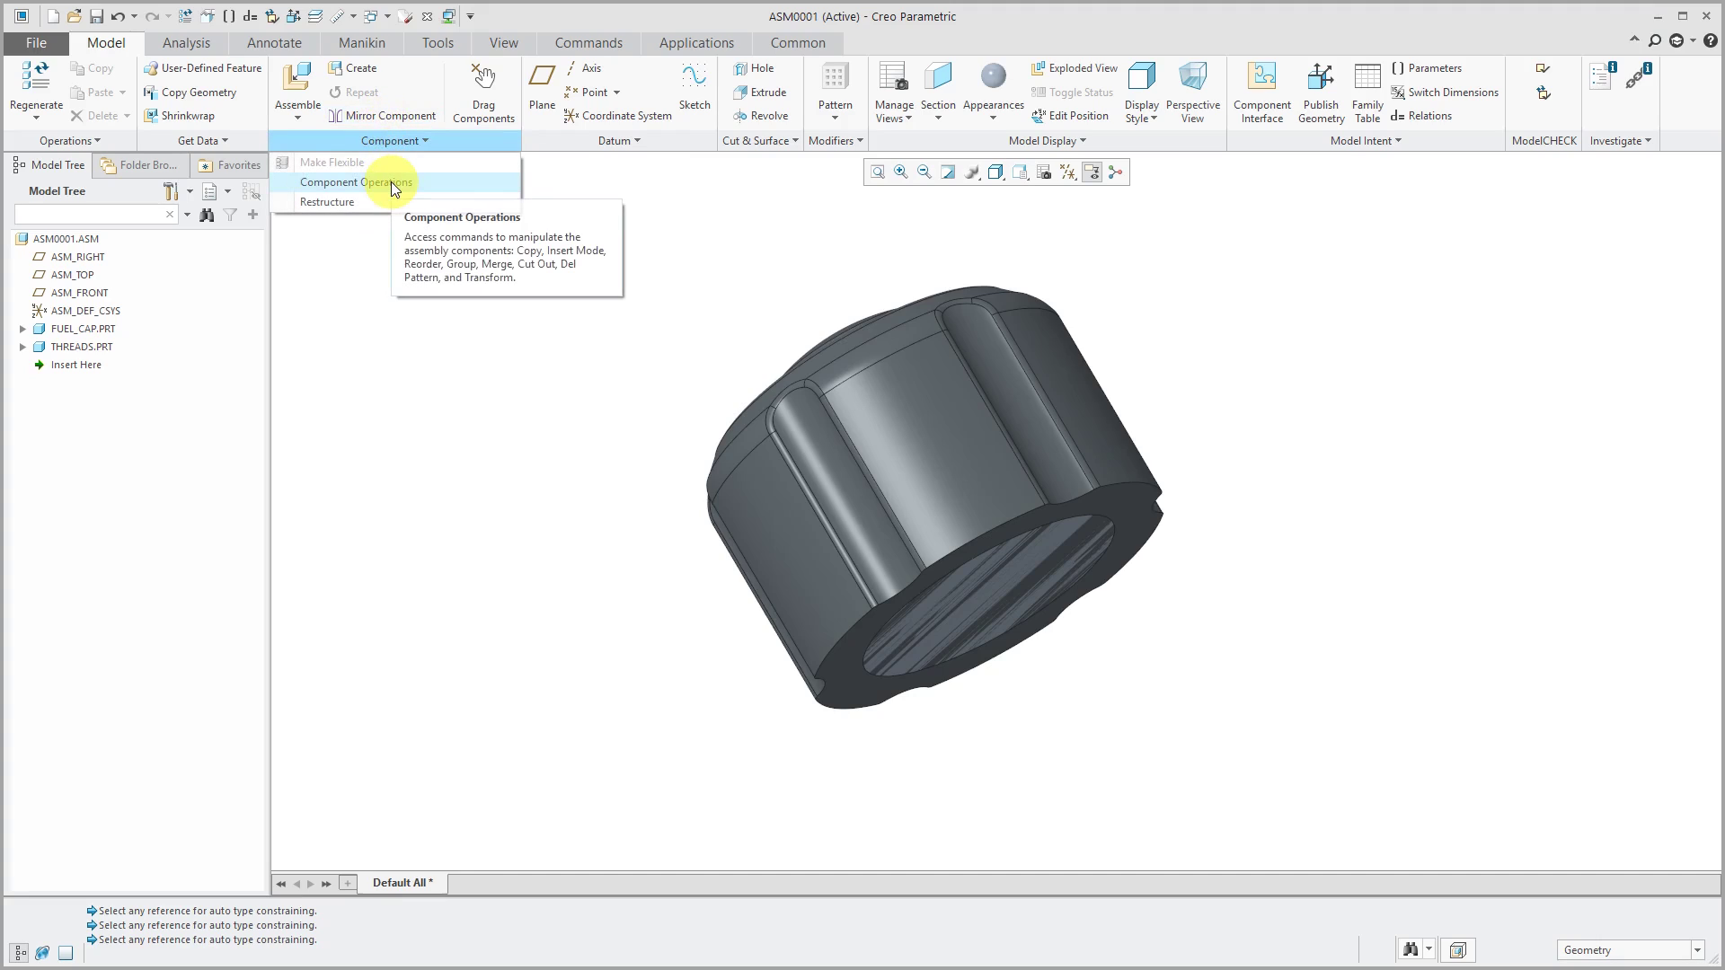
{"action": "left_click", "coordinate": [391, 182]}
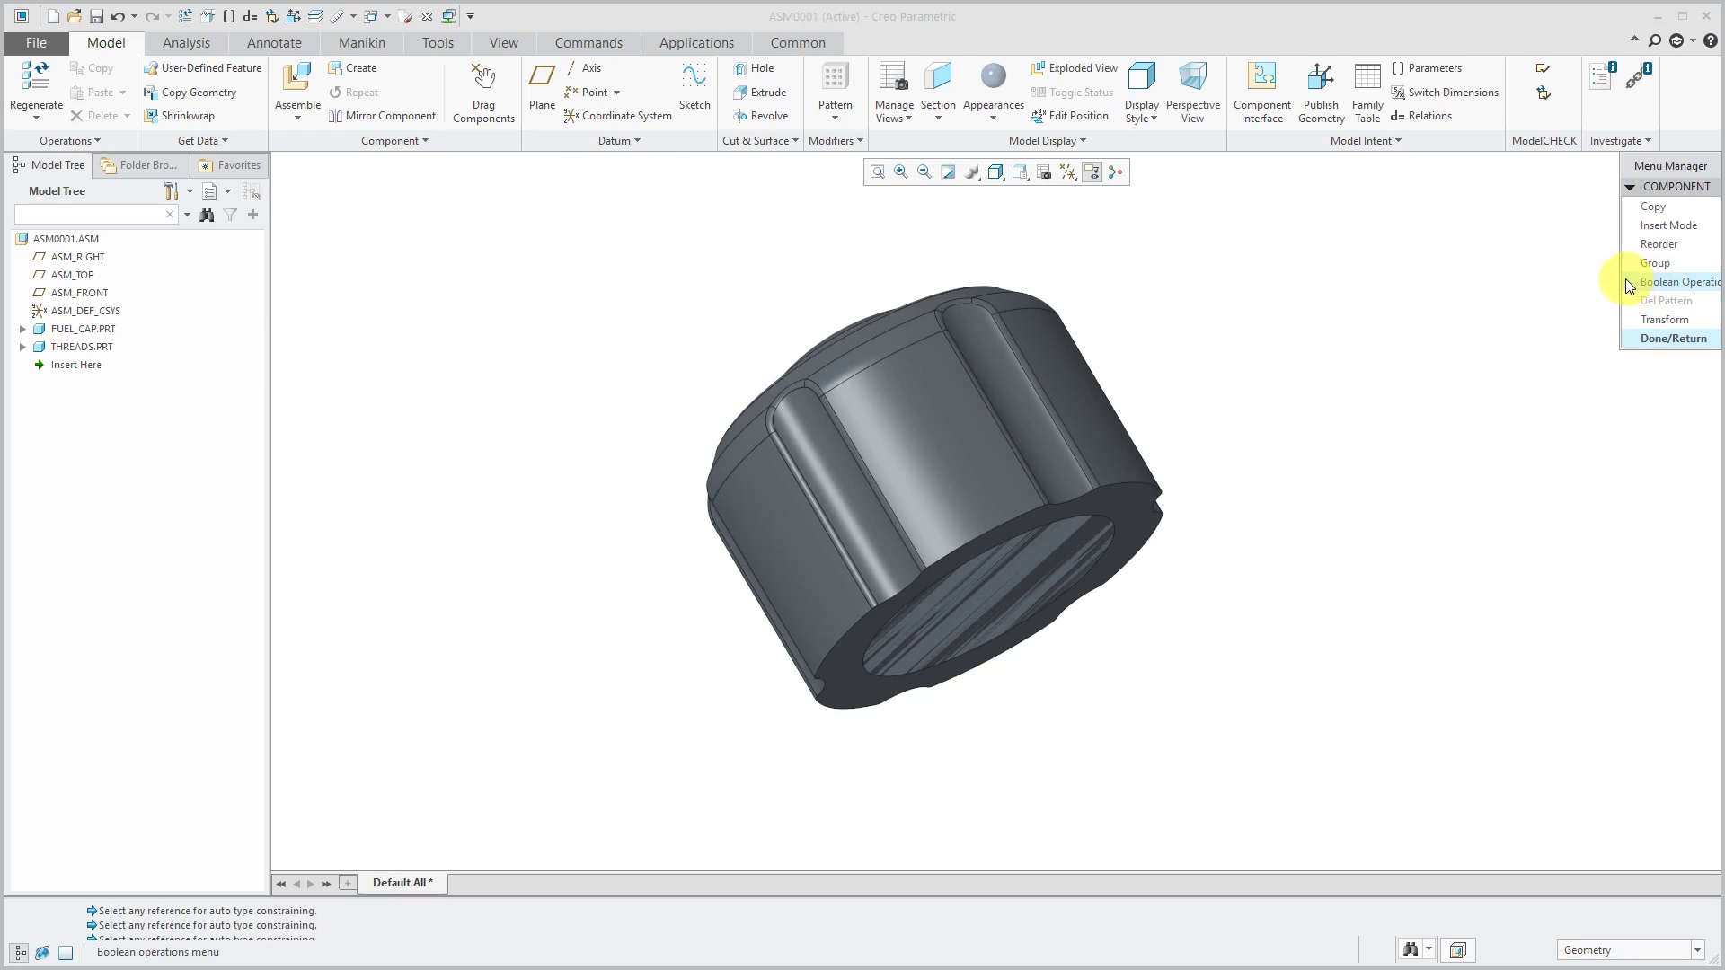
{"action": "left_click_drag", "start_coordinate": [1622, 278], "coordinate": [1566, 274]}
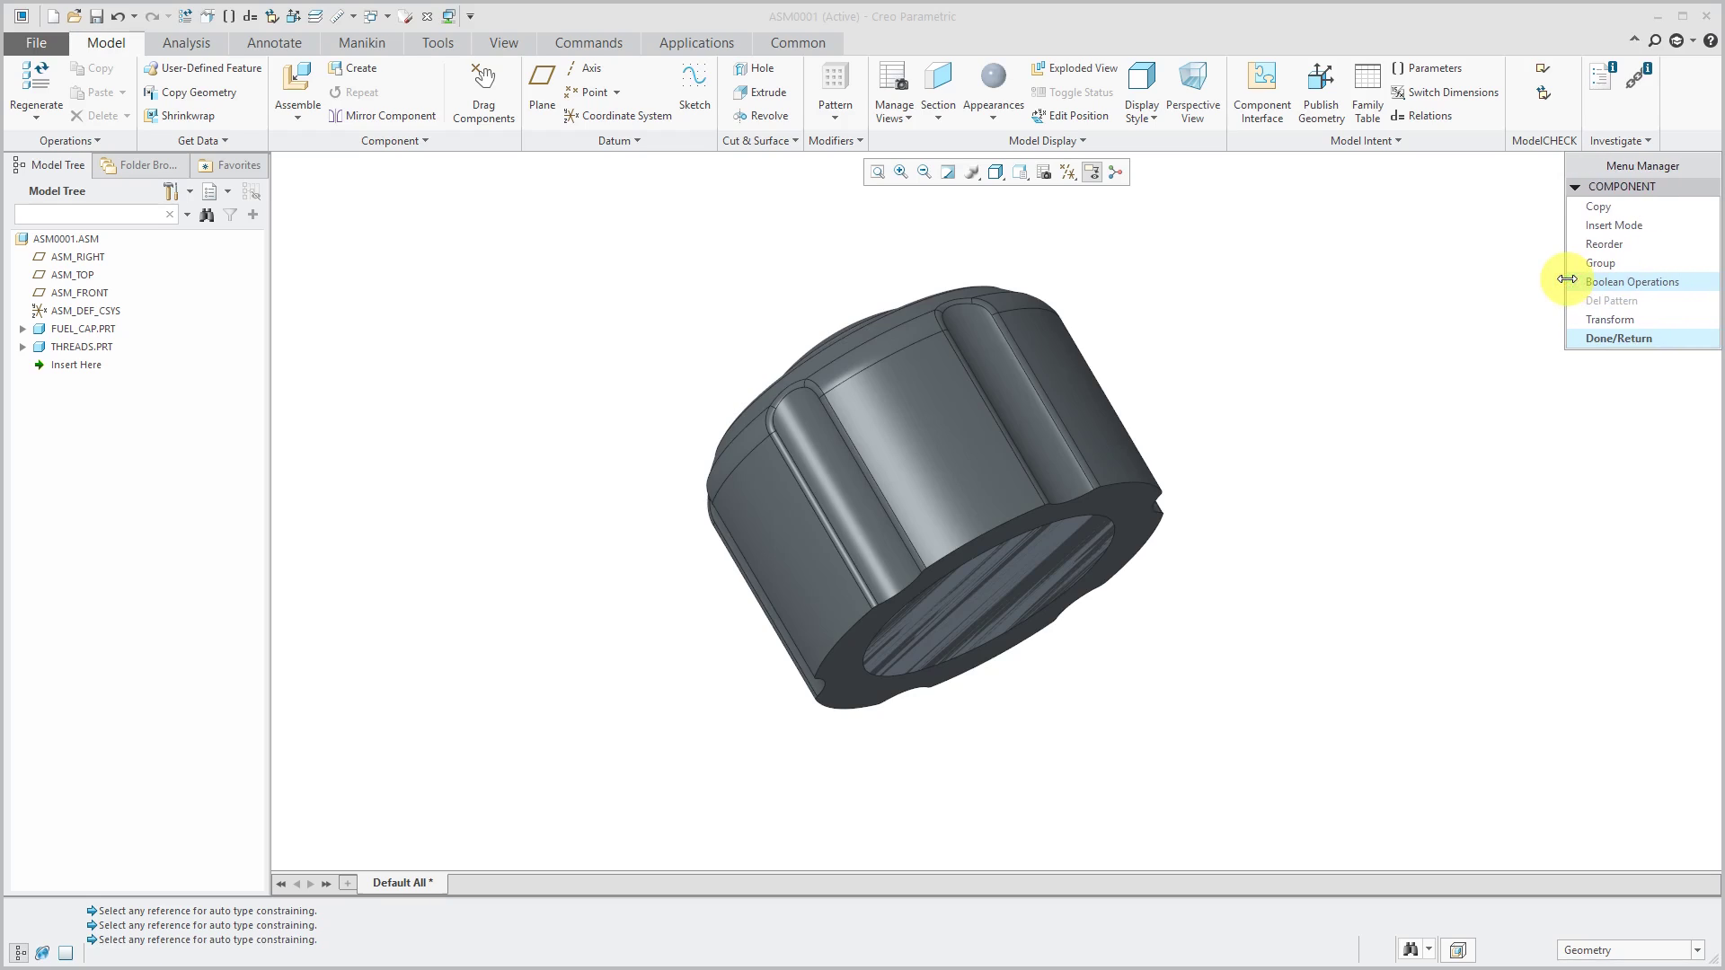
{"action": "left_click", "coordinate": [1620, 281]}
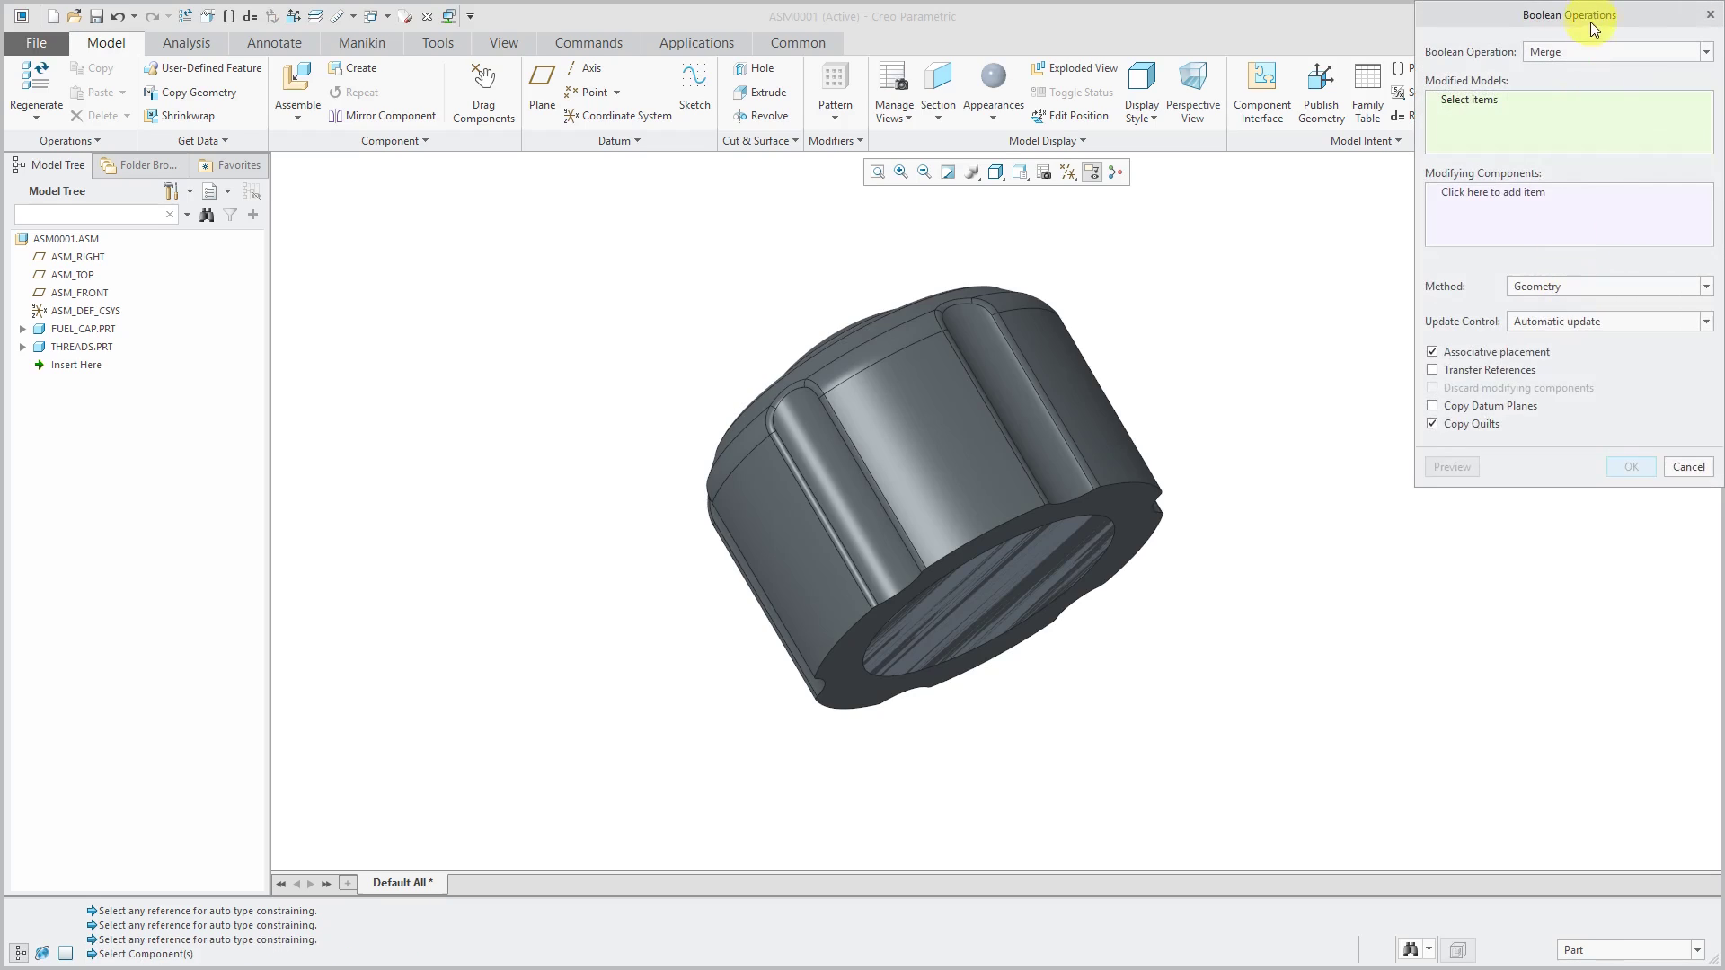
{"action": "left_click_drag", "start_coordinate": [1592, 27], "coordinate": [1544, 218]}
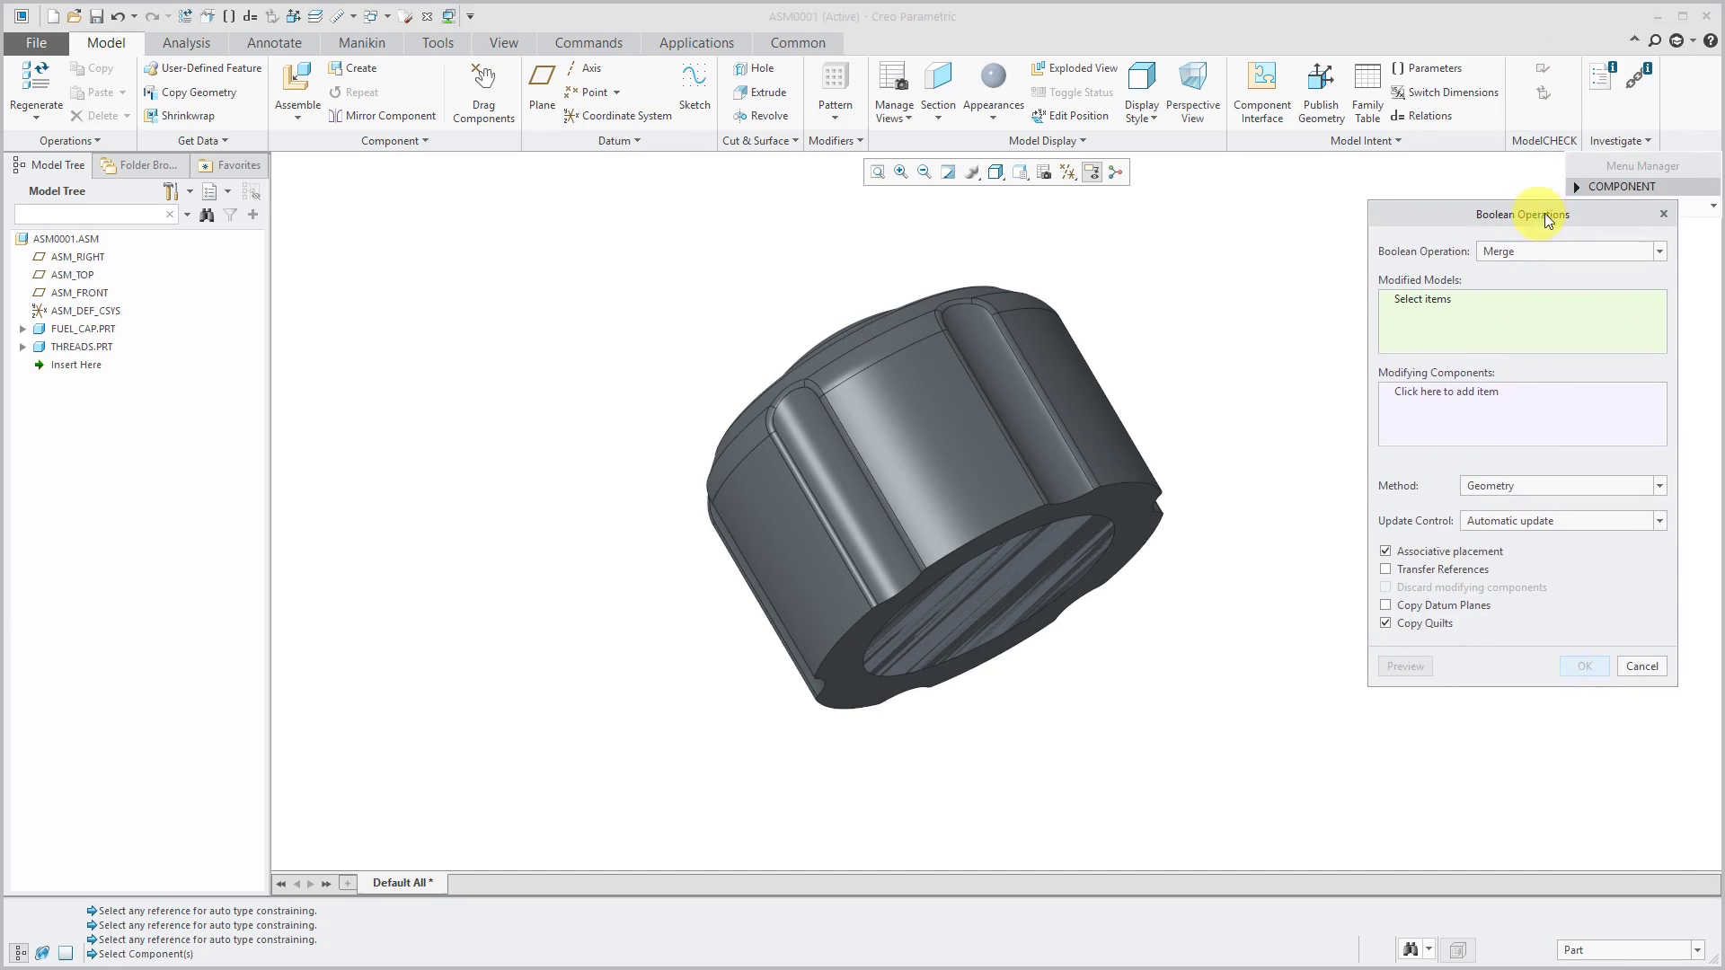
{"action": "left_click", "coordinate": [1613, 253]}
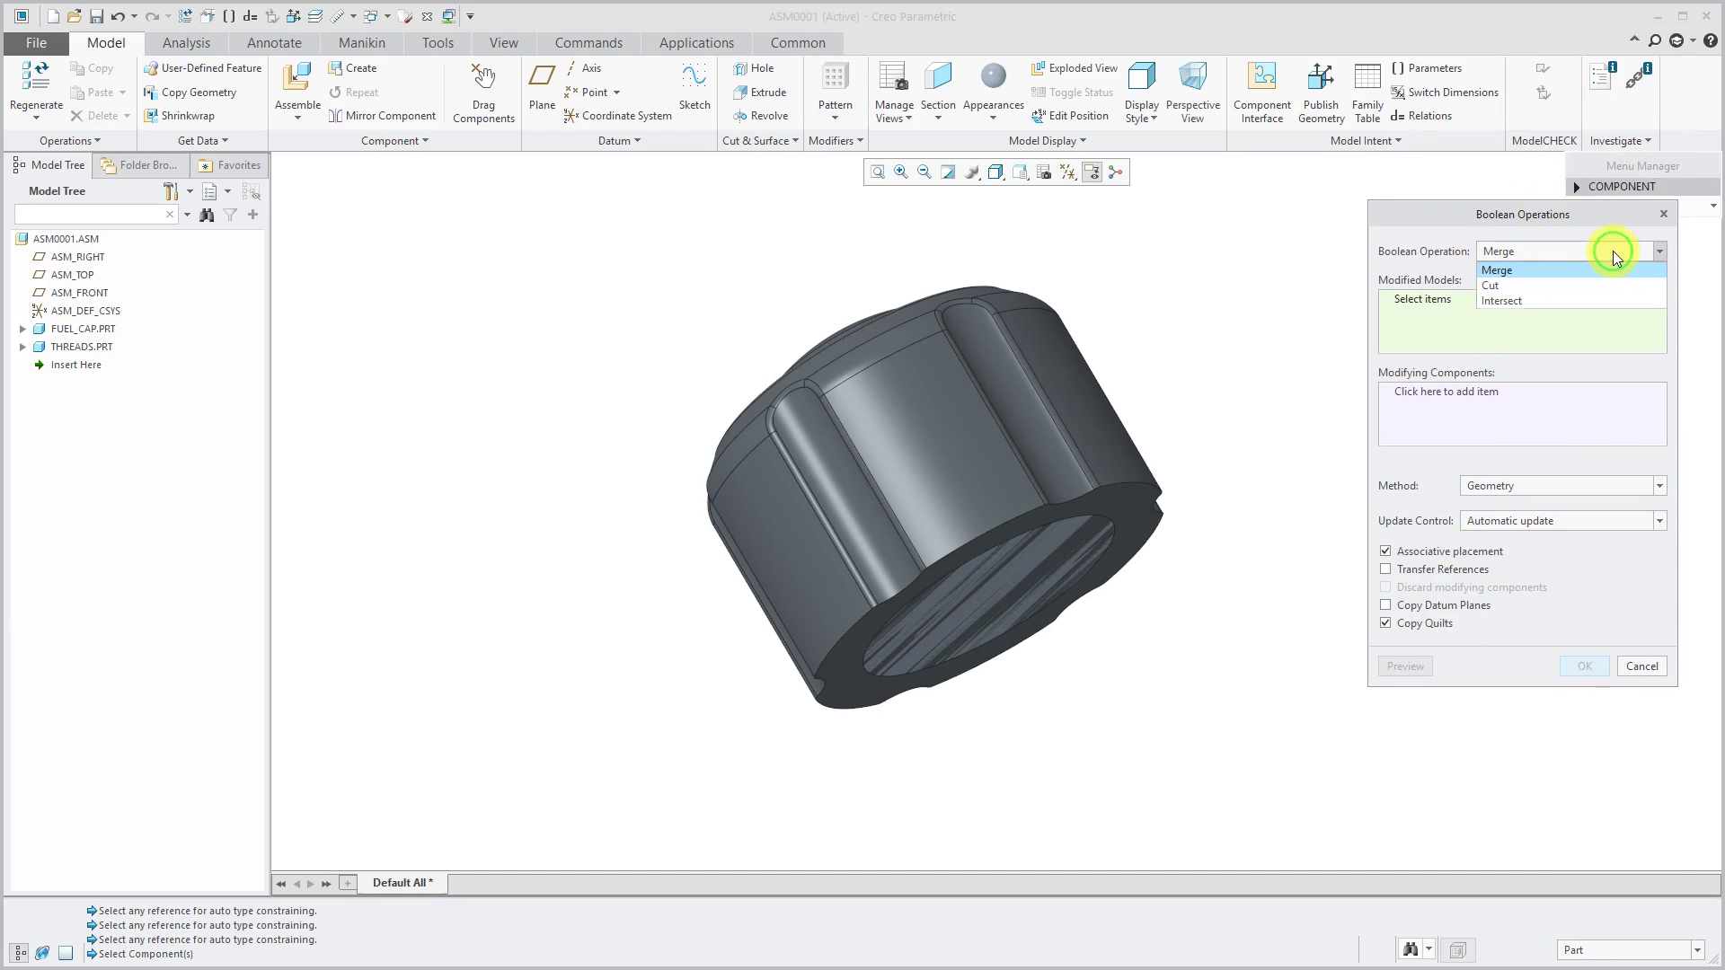
{"action": "left_click", "coordinate": [1504, 287]}
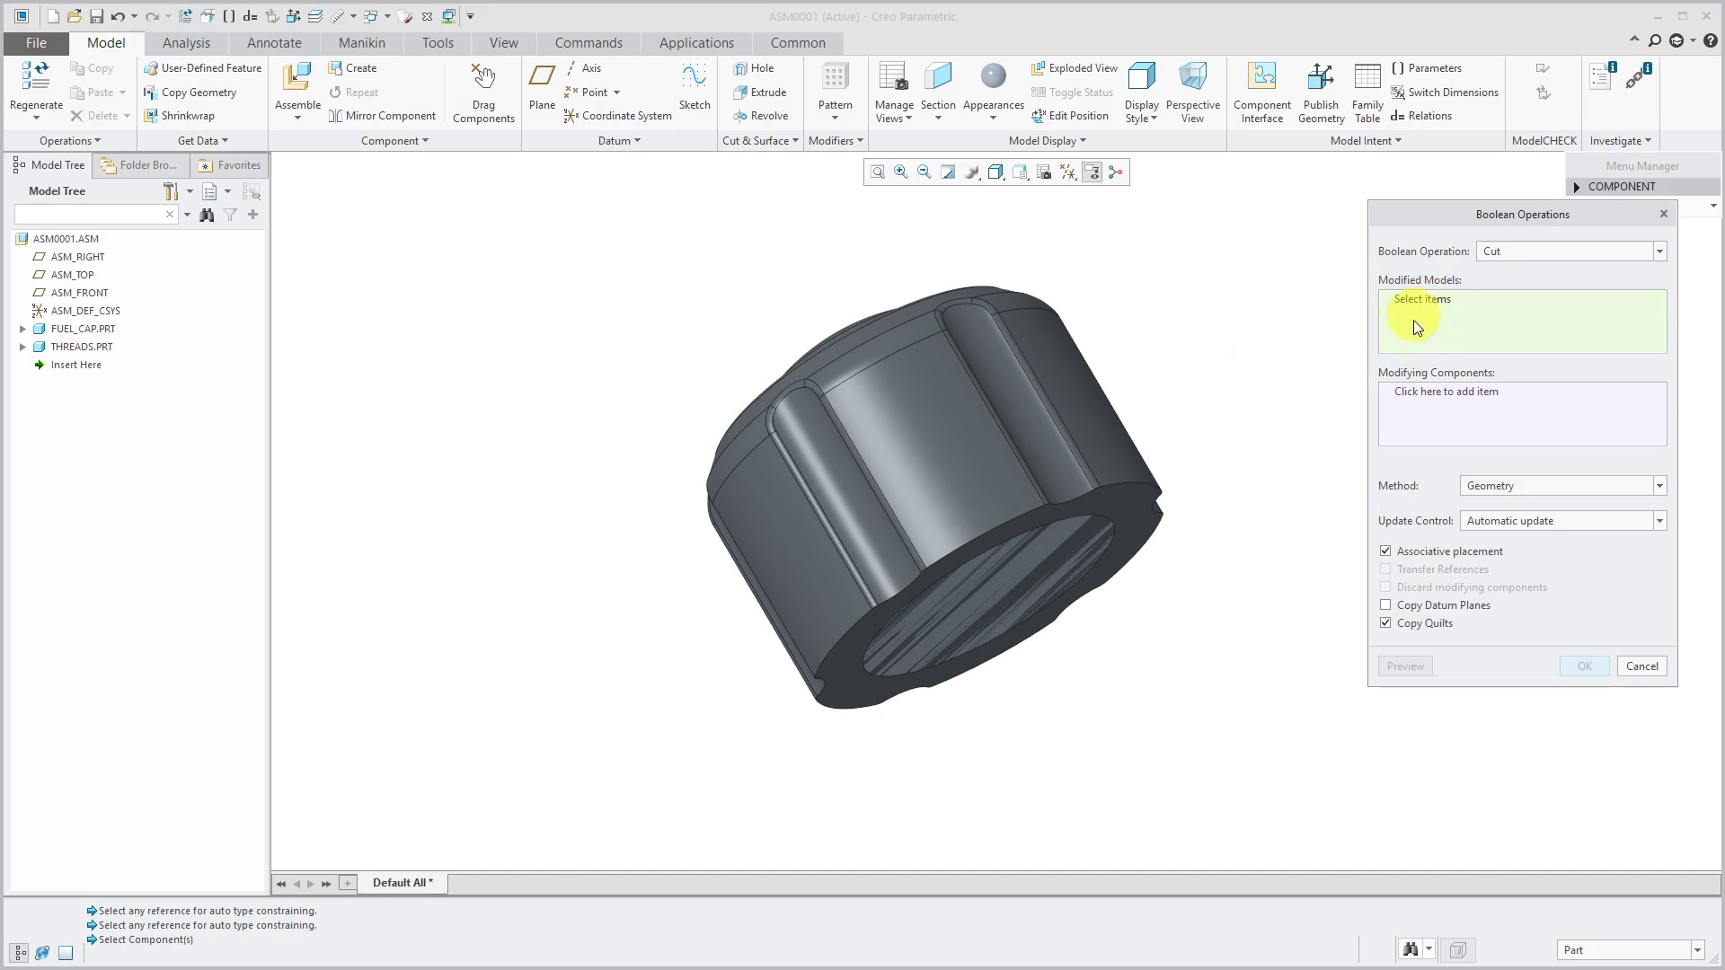
Assign FUEL_CAP.PRT as the modified model and THREADS.PRT as the modifying component of the cut
{"action": "left_click", "coordinate": [978, 426]}
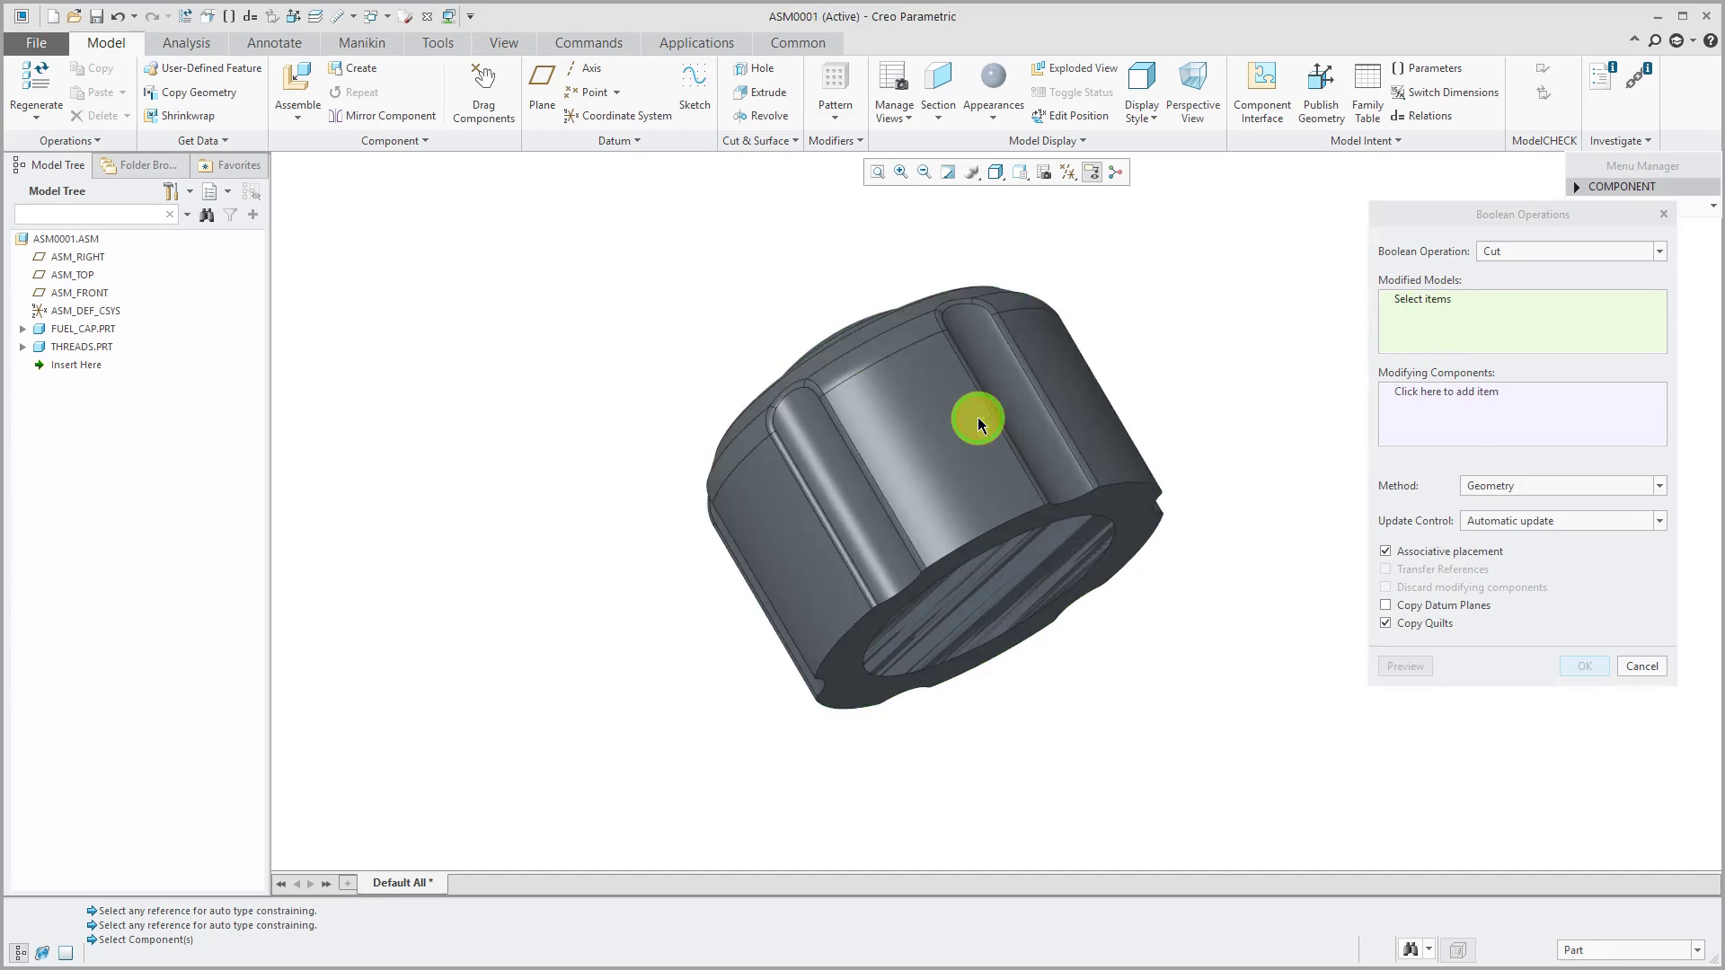
{"action": "left_click", "coordinate": [1471, 409]}
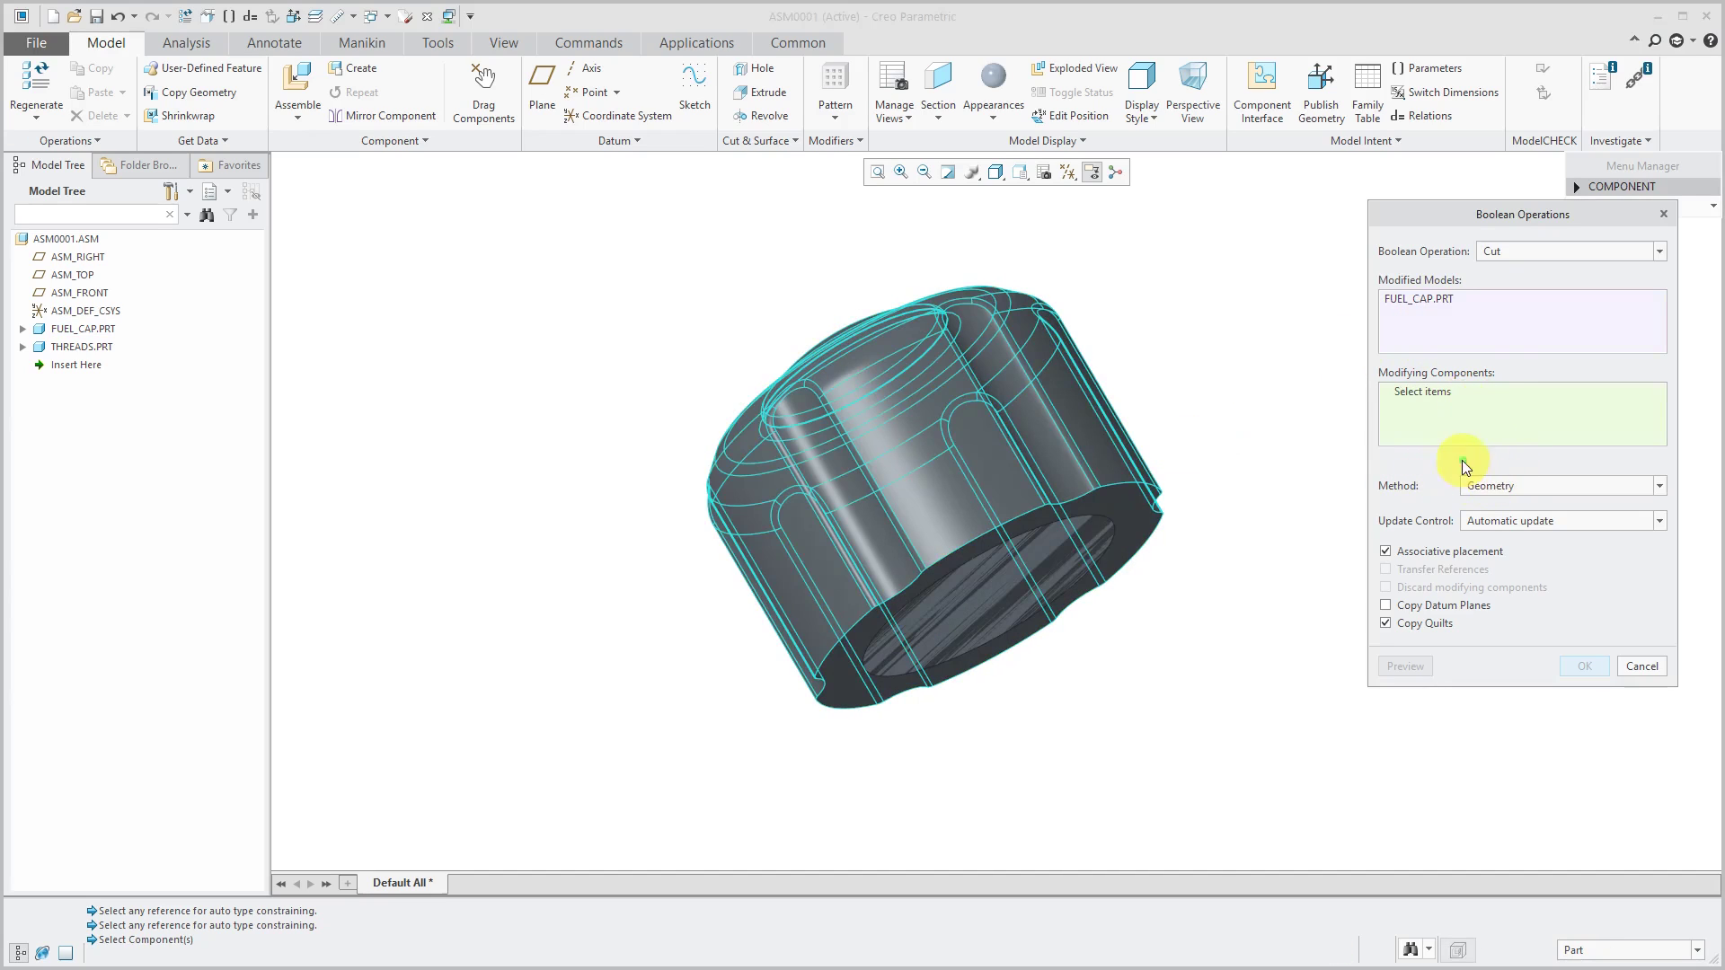
{"action": "left_click", "coordinate": [1037, 596]}
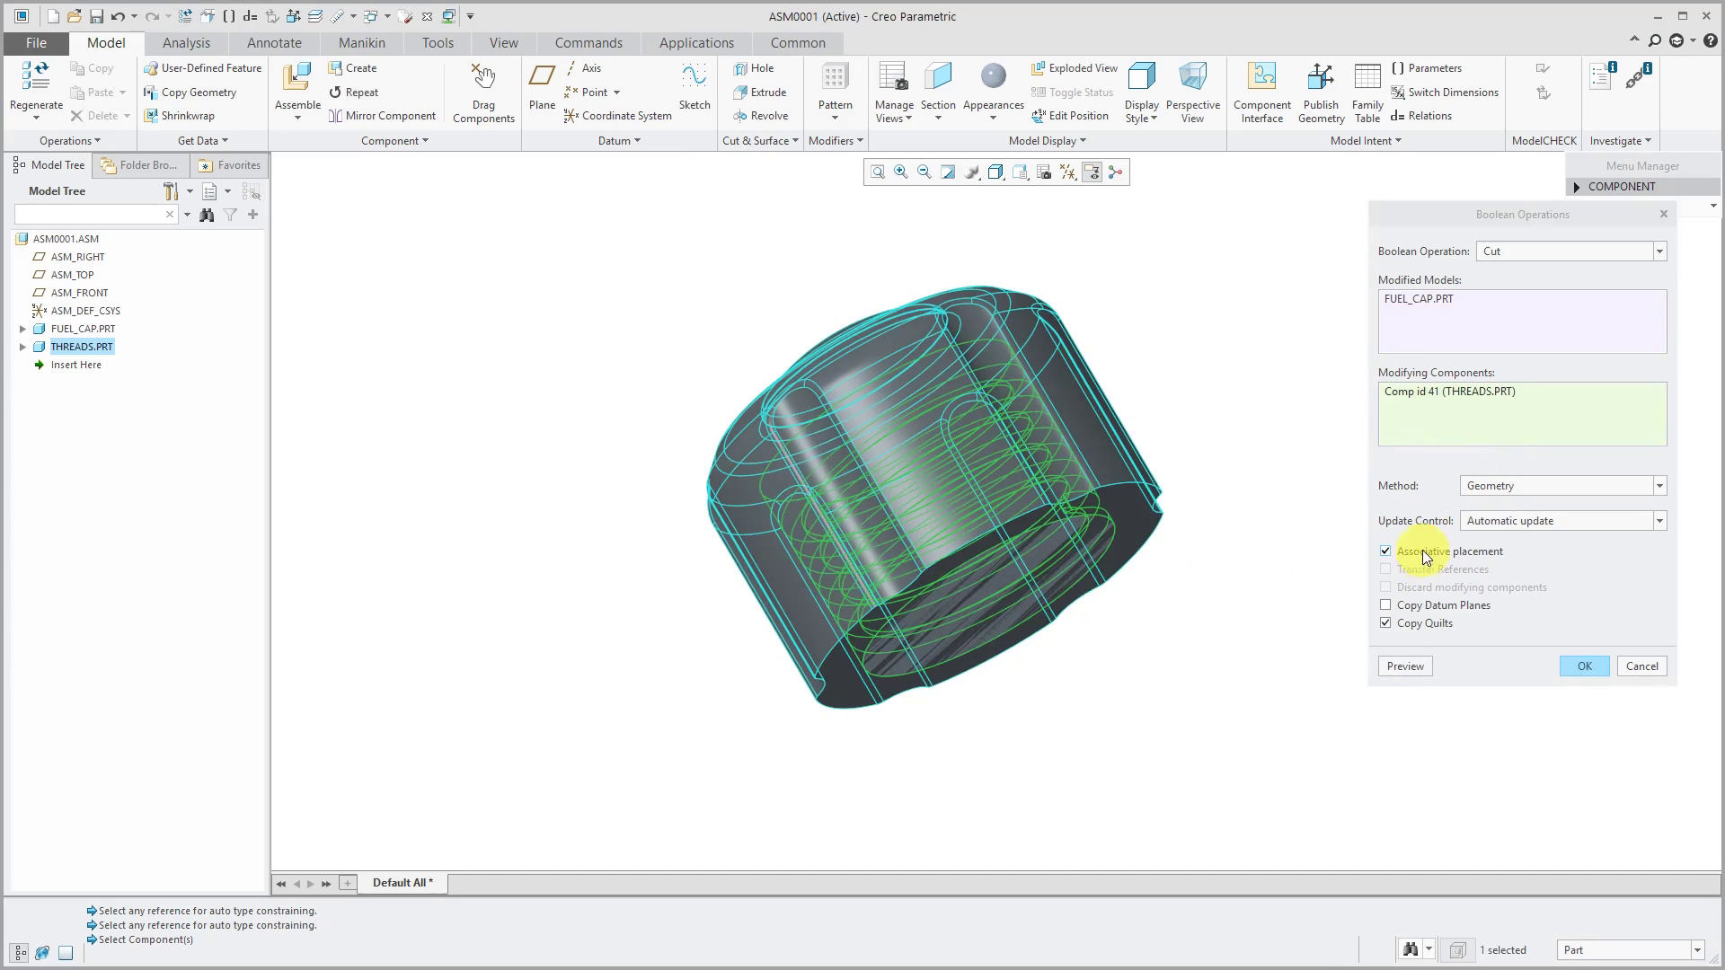
Try the Features method for the cut and return it to Geometry
{"action": "left_click", "coordinate": [1597, 490]}
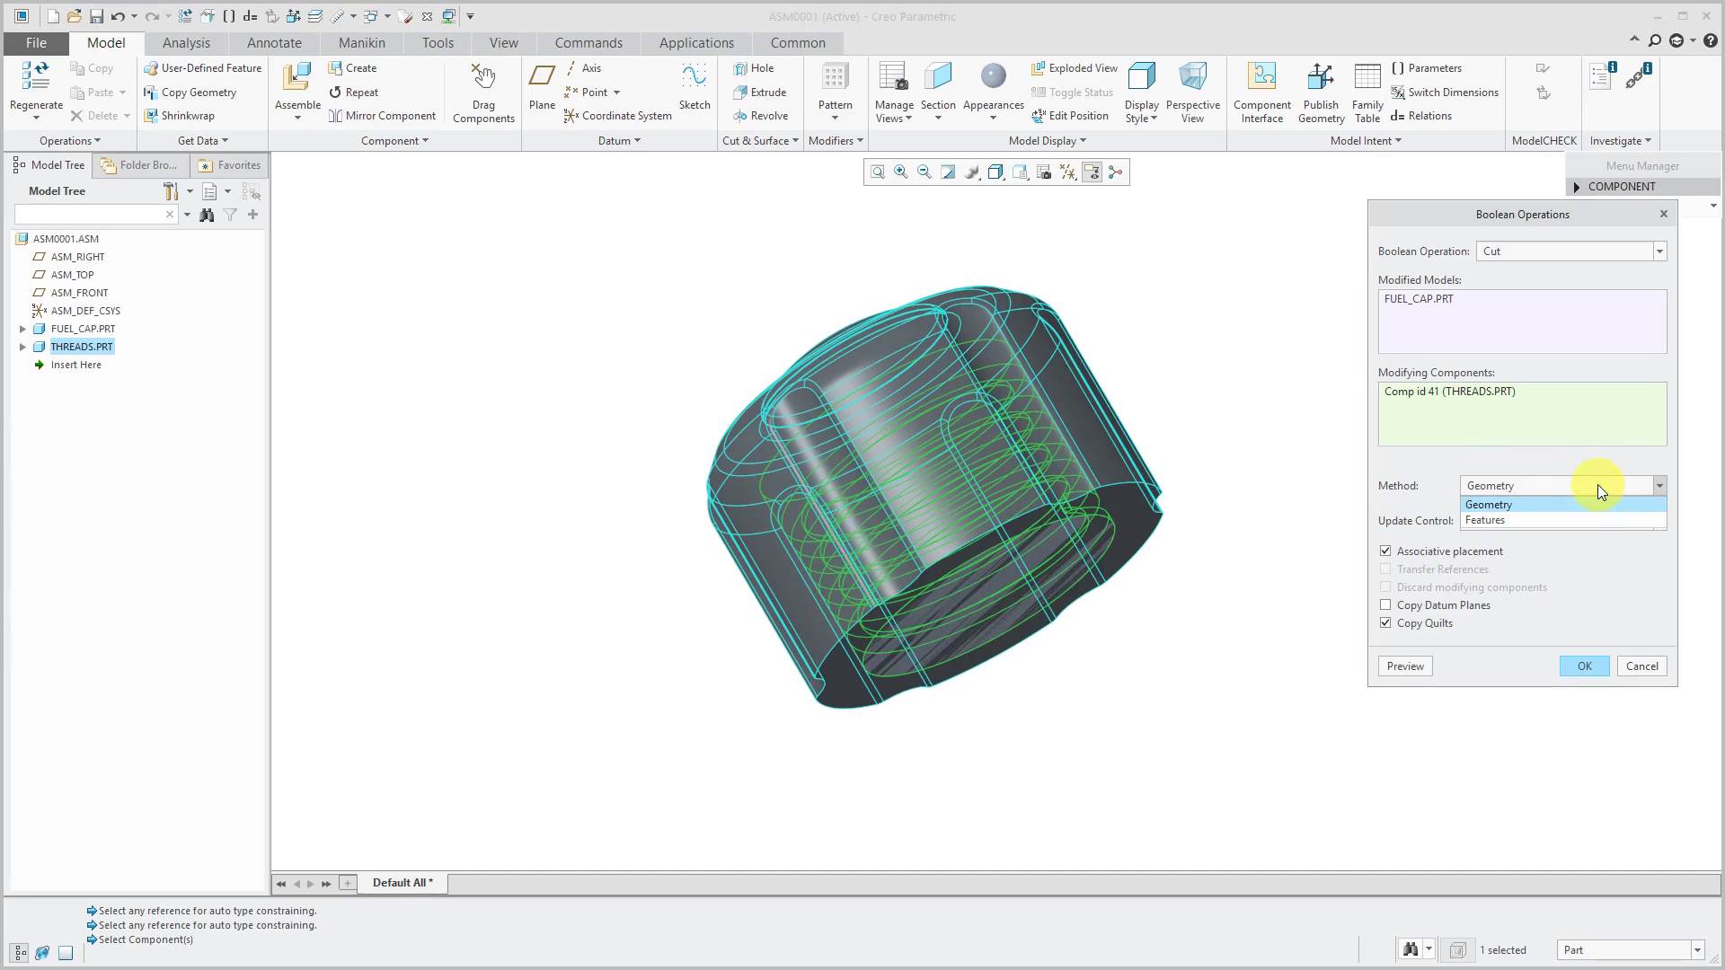
{"action": "left_click", "coordinate": [1524, 528]}
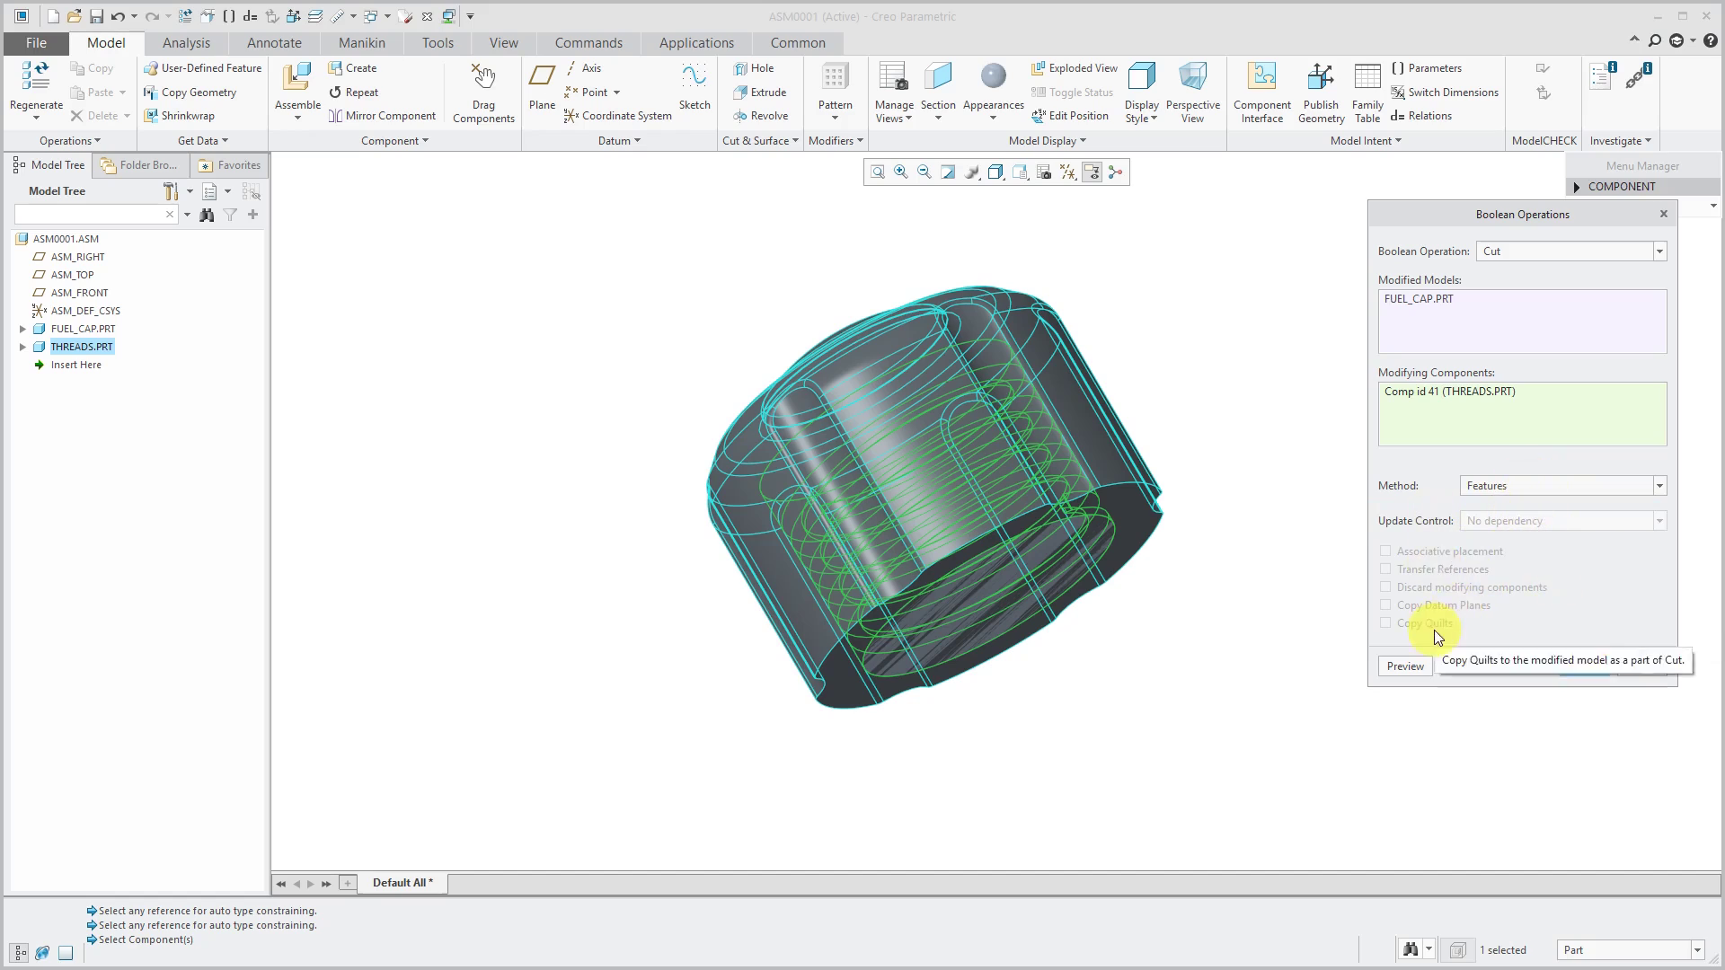
{"action": "left_click", "coordinate": [1505, 485]}
{"action": "left_click", "coordinate": [1509, 506]}
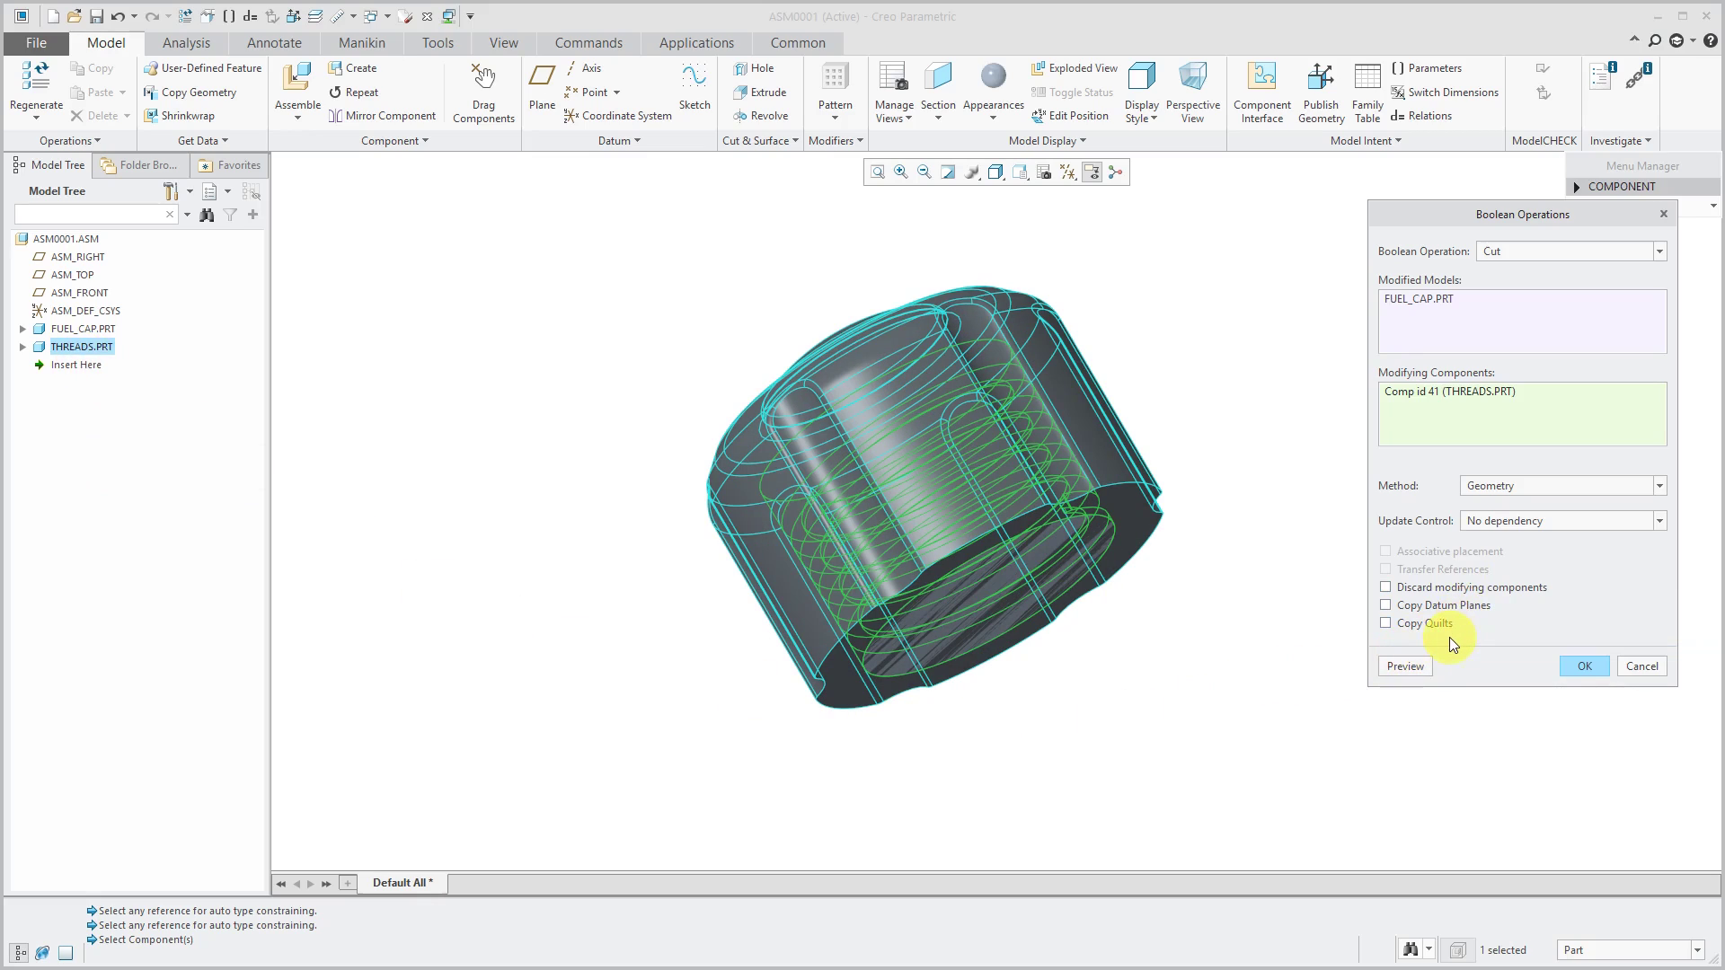
Try Automatic update for the cut and switch discarding of modifying components on and off again
{"action": "left_click", "coordinate": [1556, 521]}
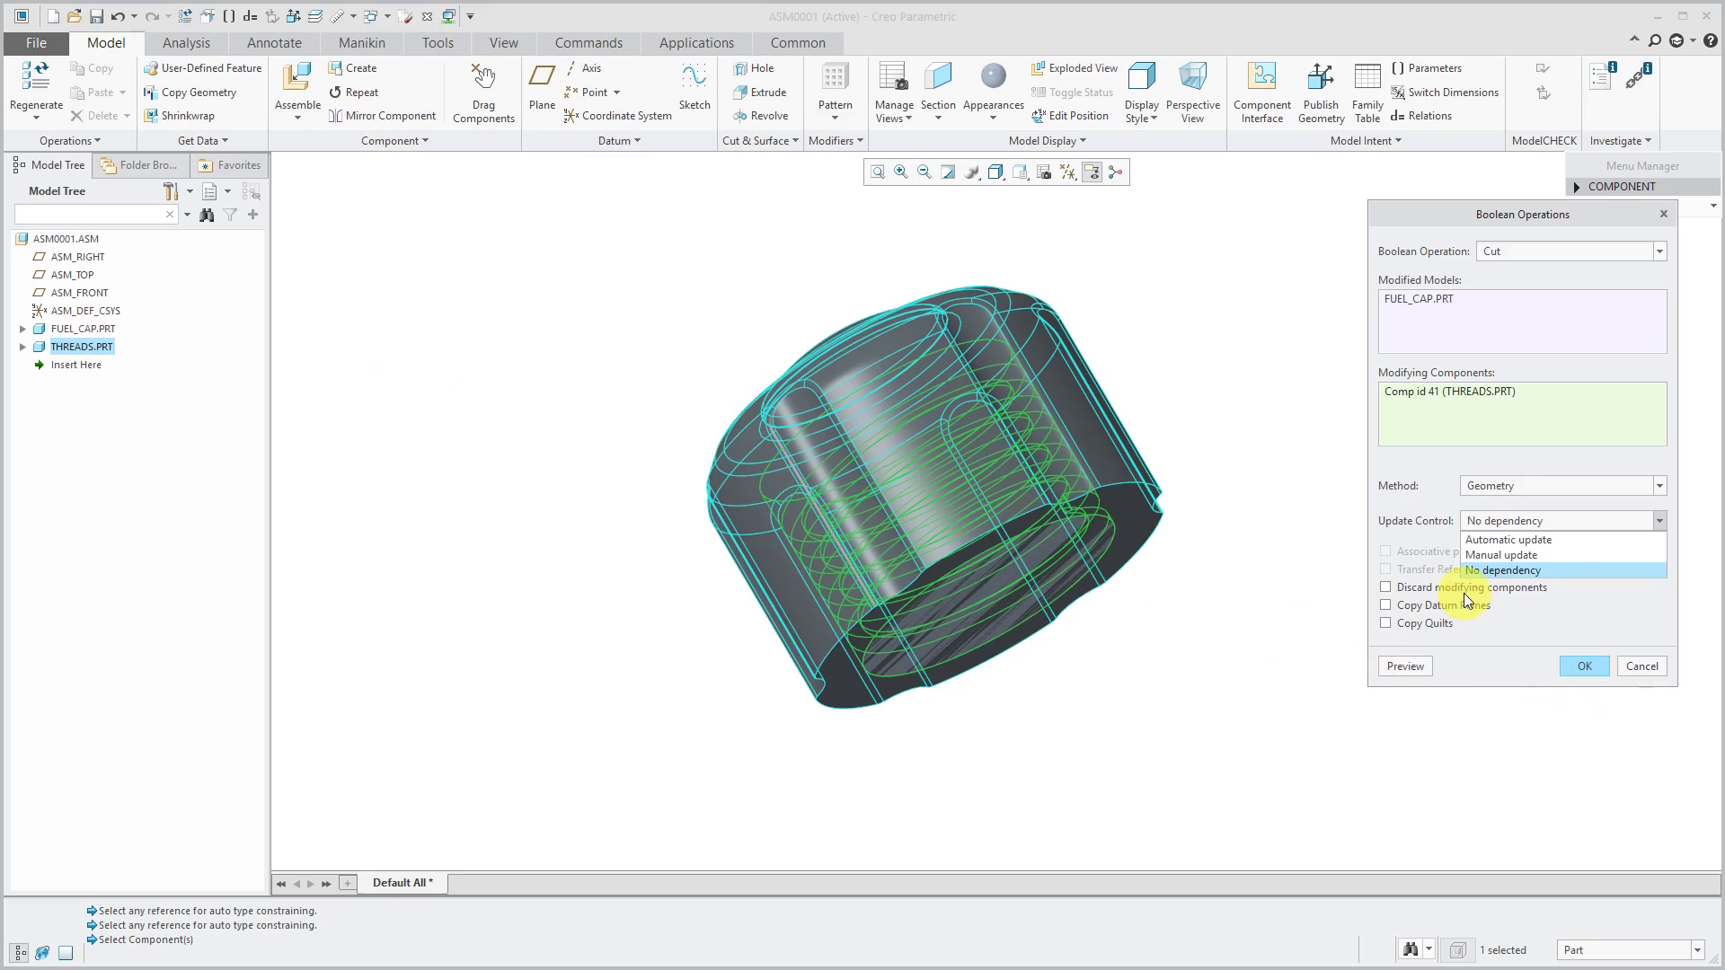
{"action": "left_click", "coordinate": [1512, 540]}
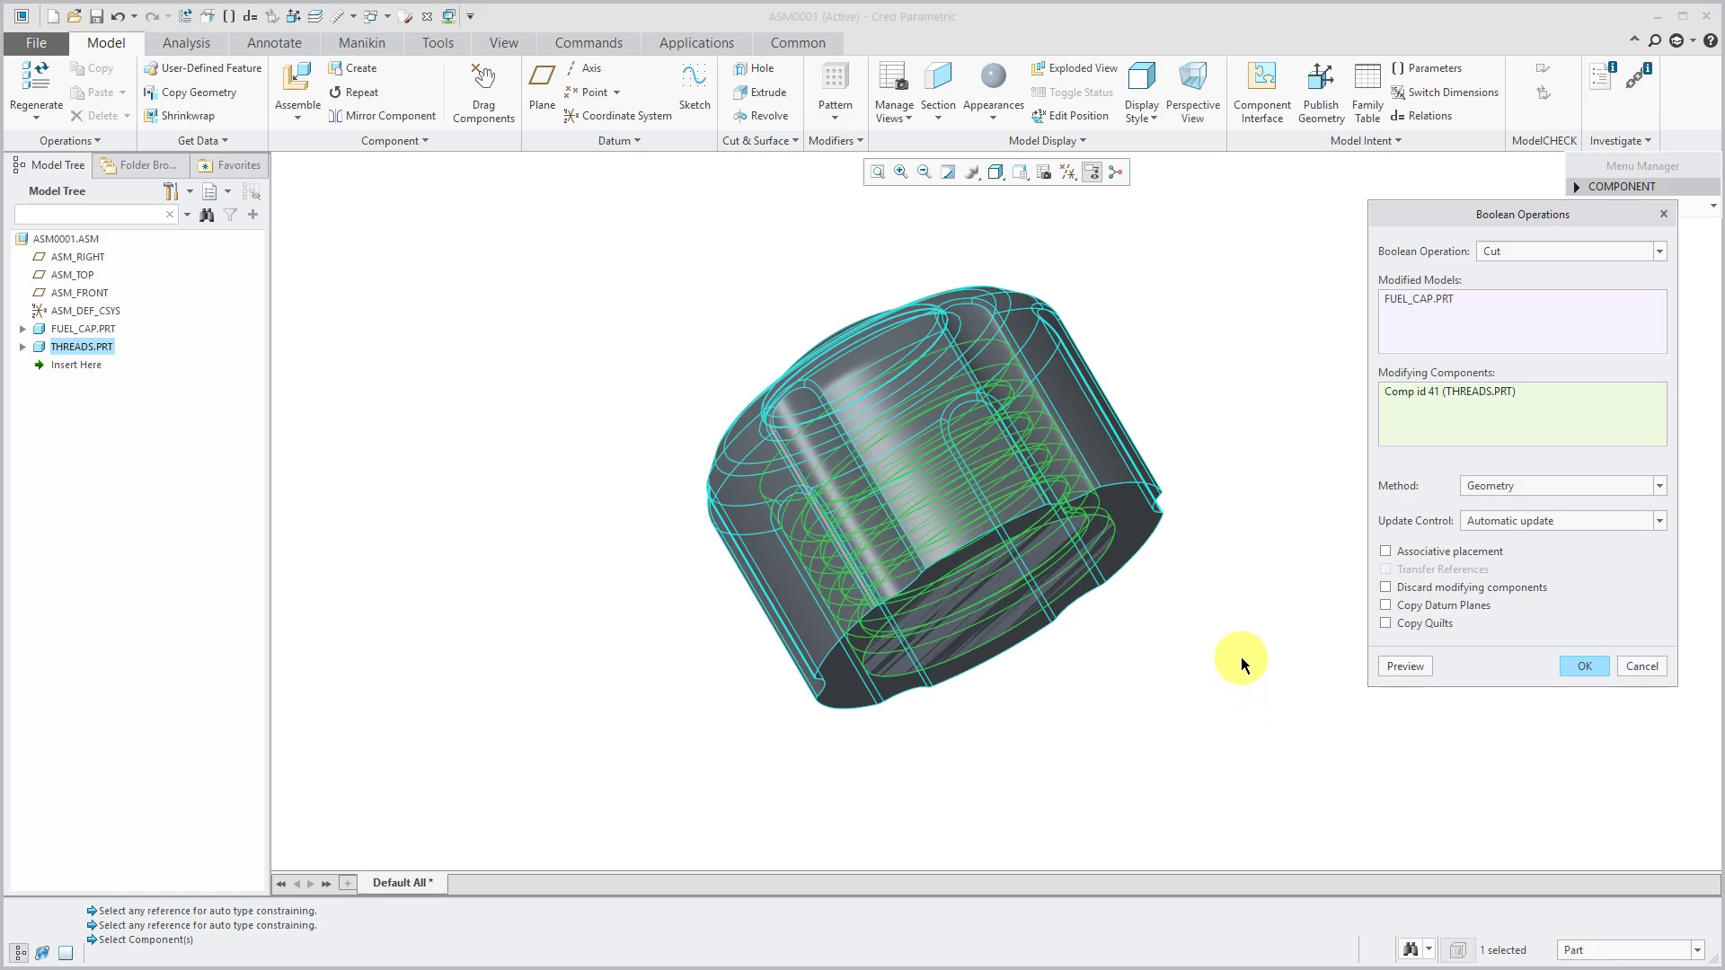
{"action": "left_click", "coordinate": [1419, 593]}
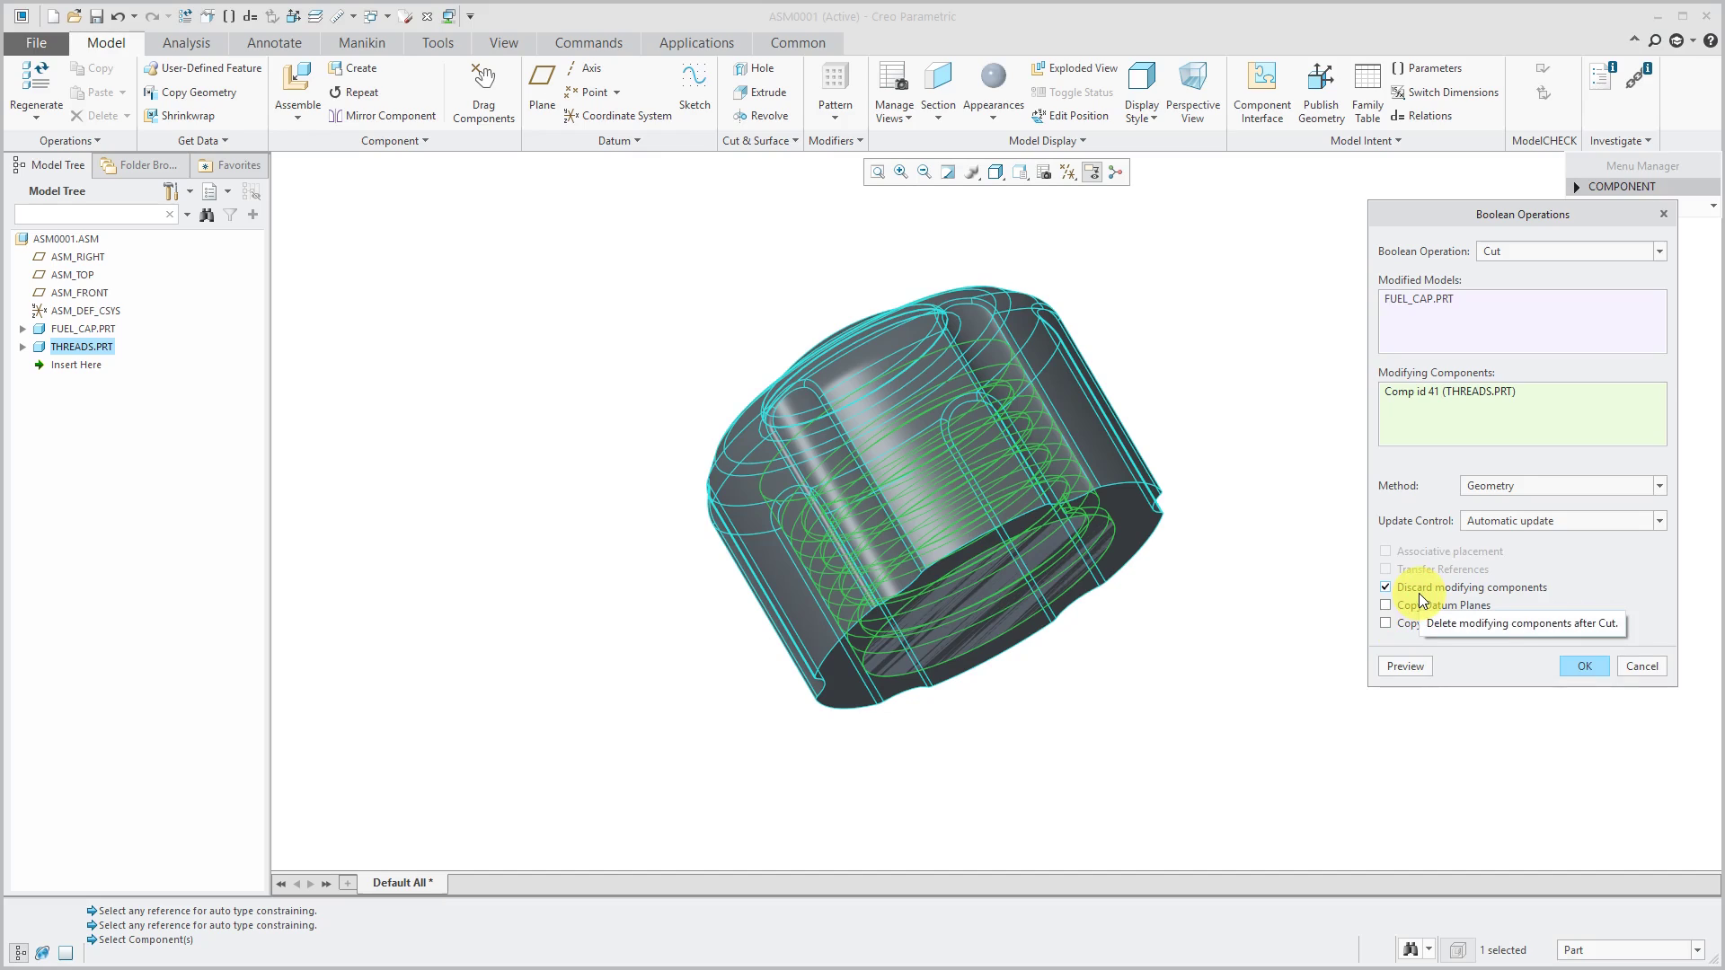
{"action": "left_click", "coordinate": [1419, 593]}
Create the threaded cut in the fuel cap with Manual update and discarding of the modifying components
{"action": "left_click", "coordinate": [1576, 523]}
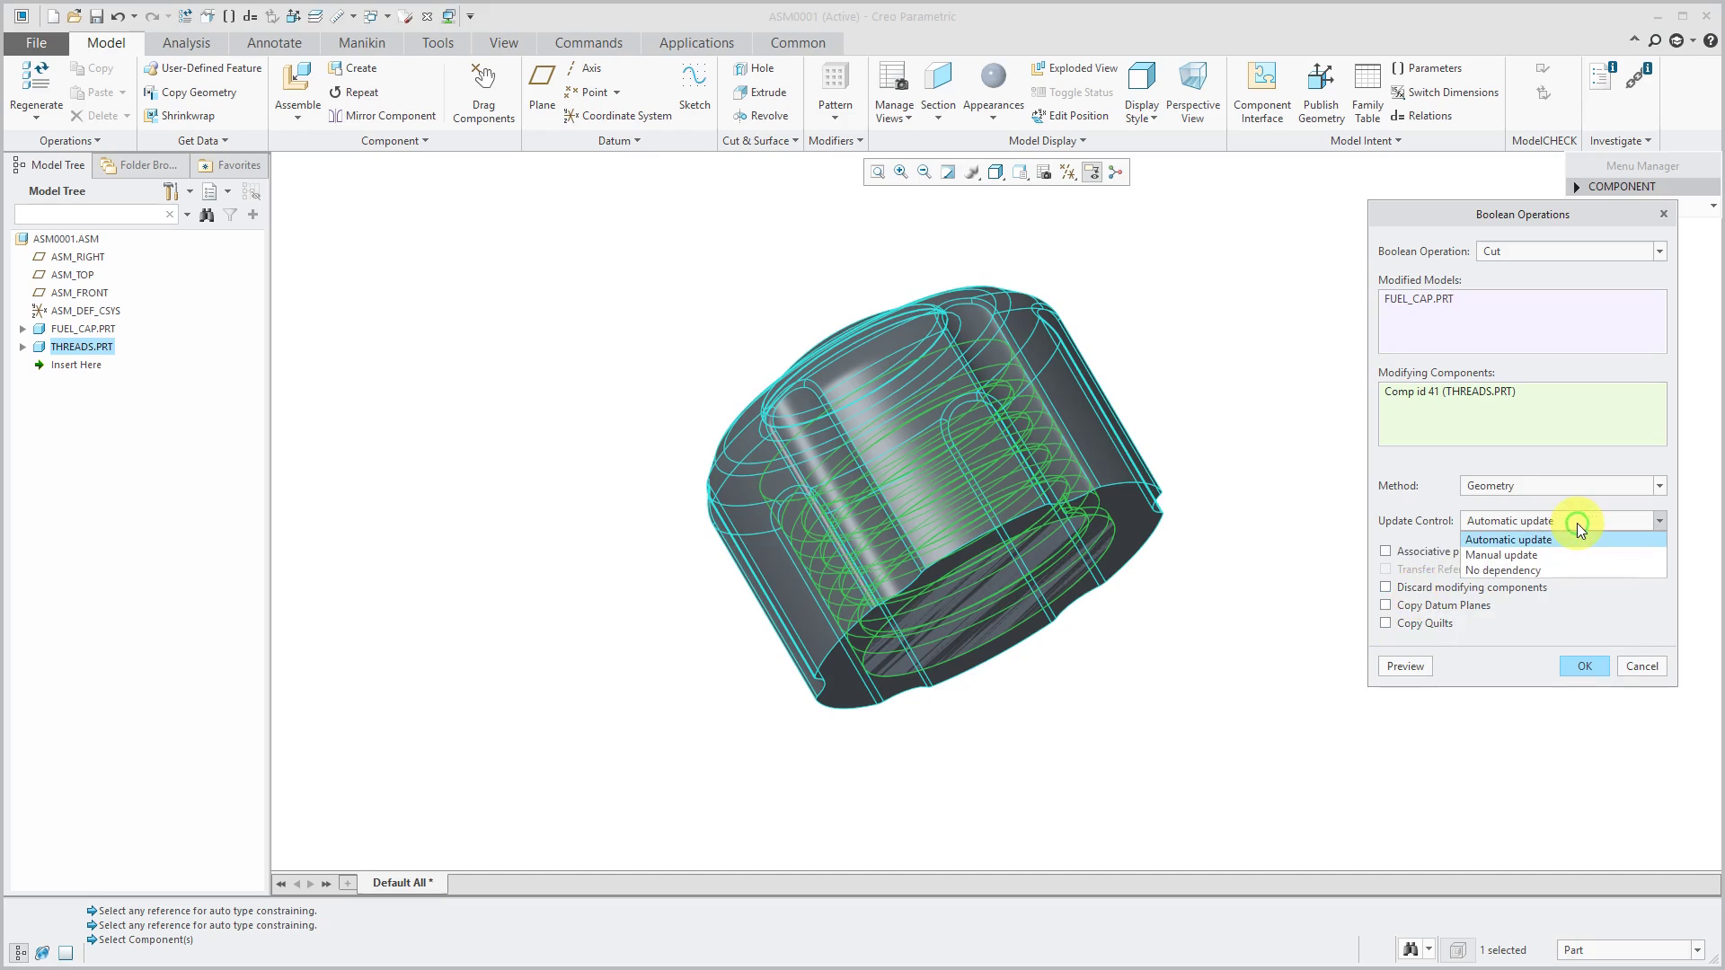
{"action": "left_click", "coordinate": [1563, 556]}
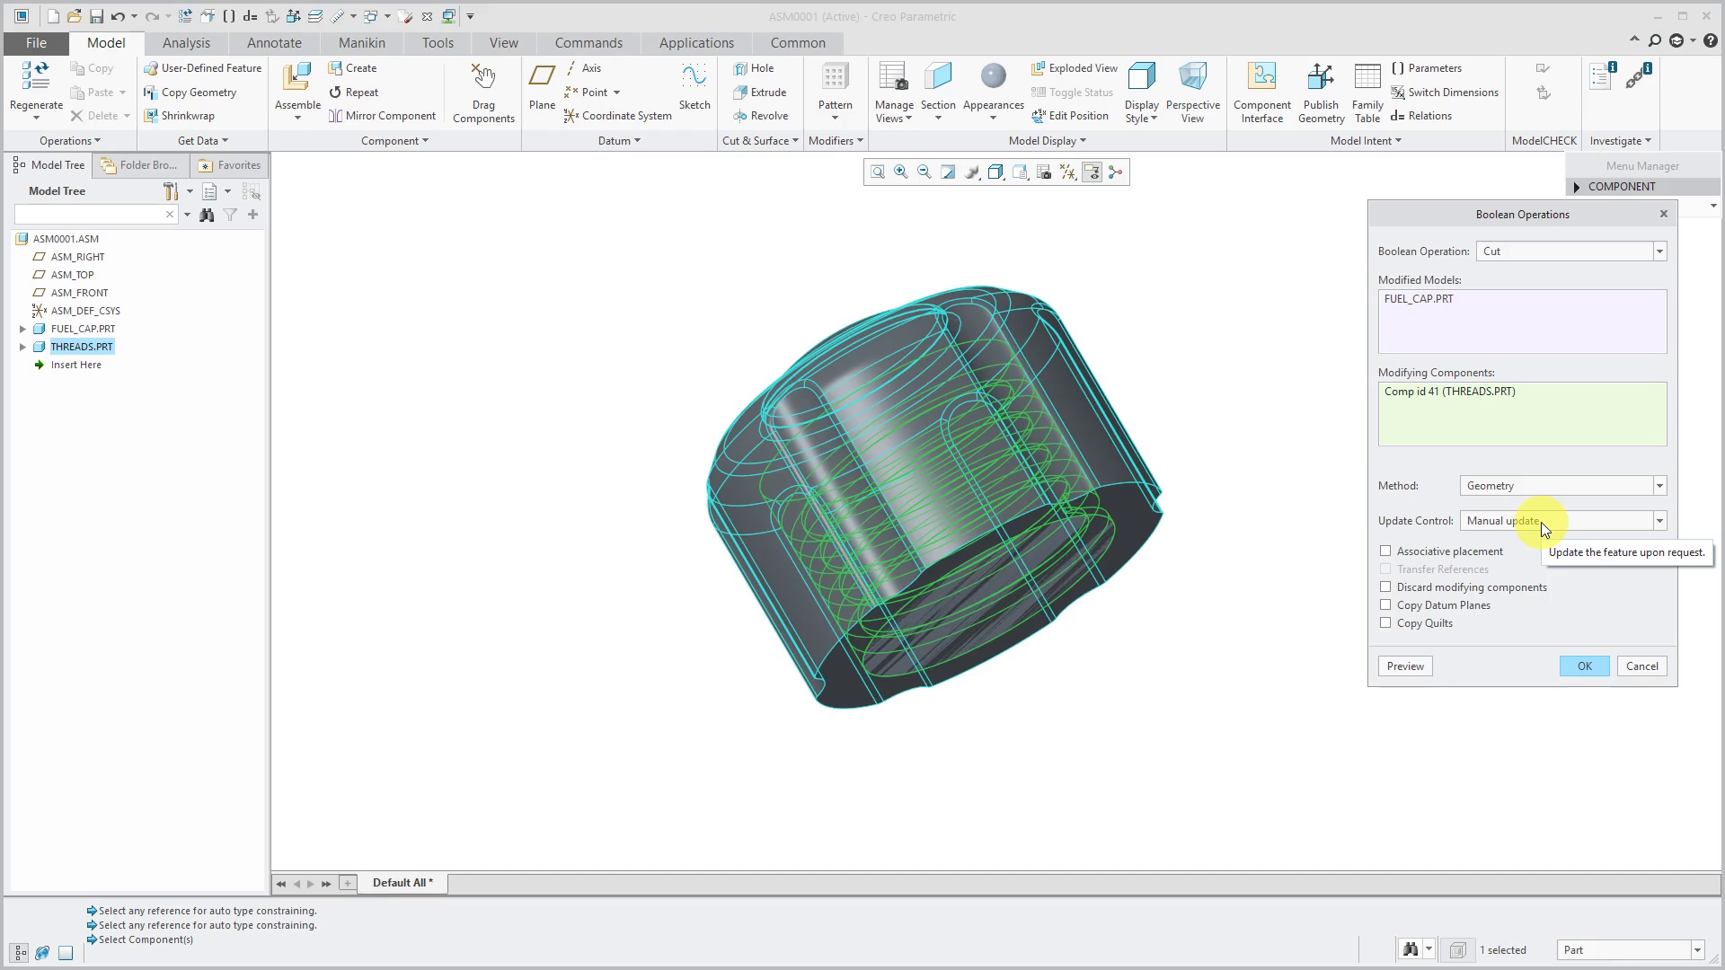
{"action": "left_click", "coordinate": [1480, 591]}
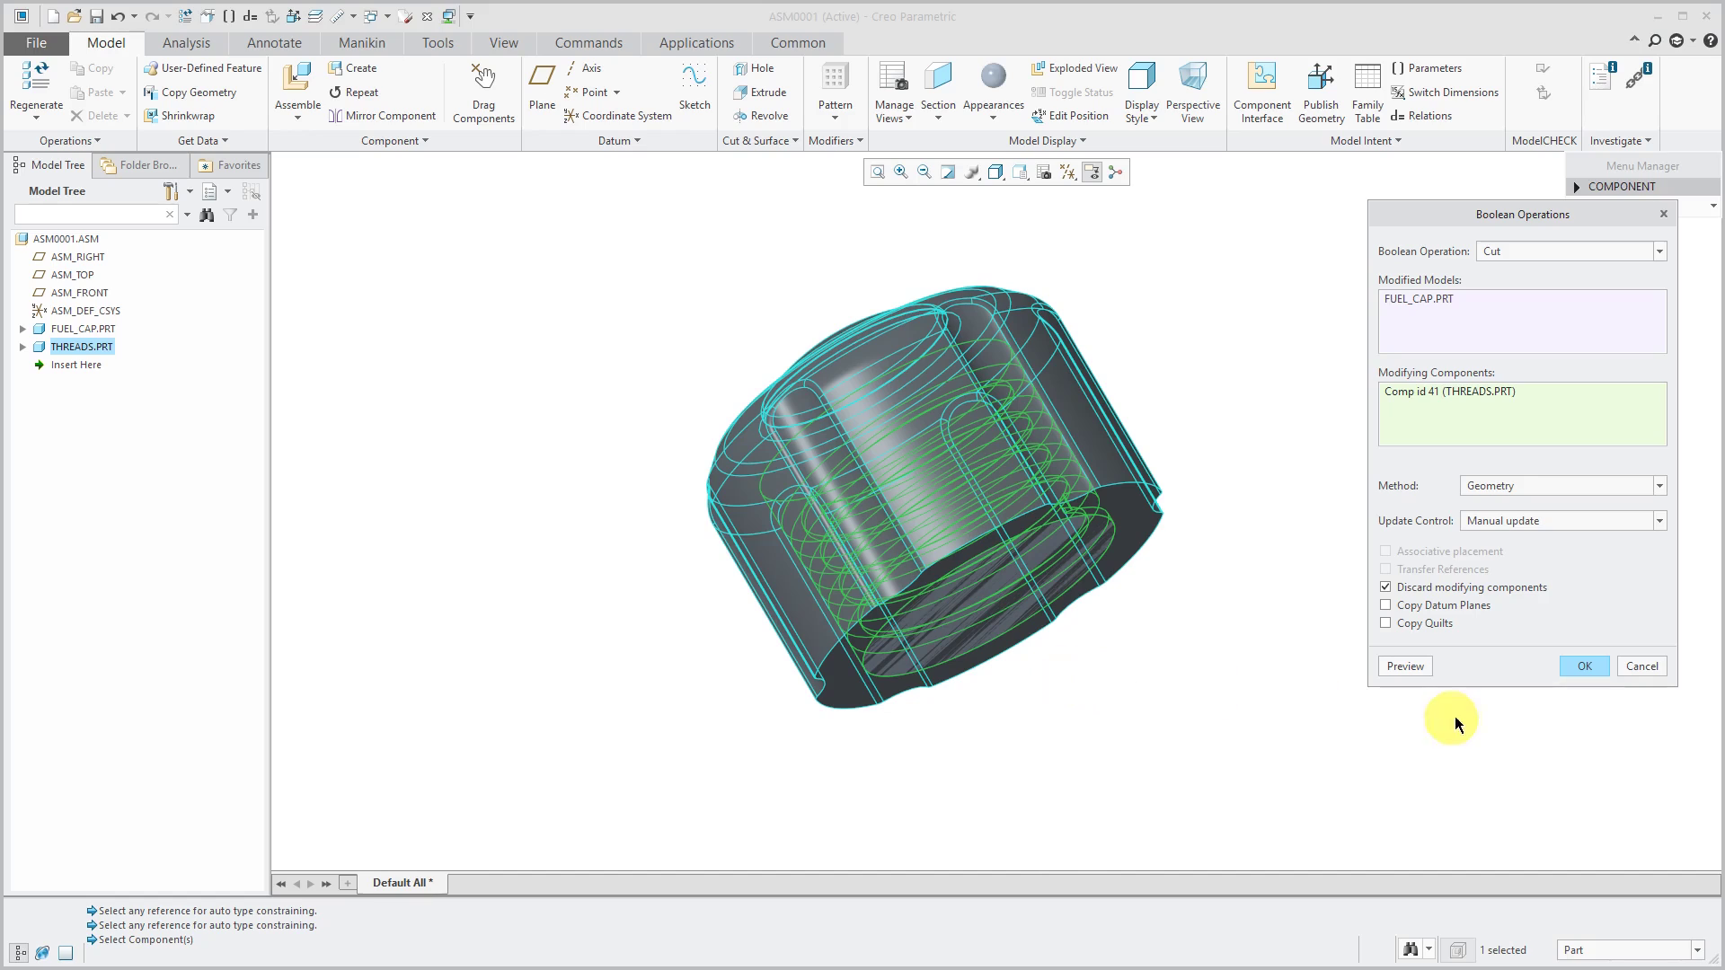
{"action": "left_click", "coordinate": [1584, 666]}
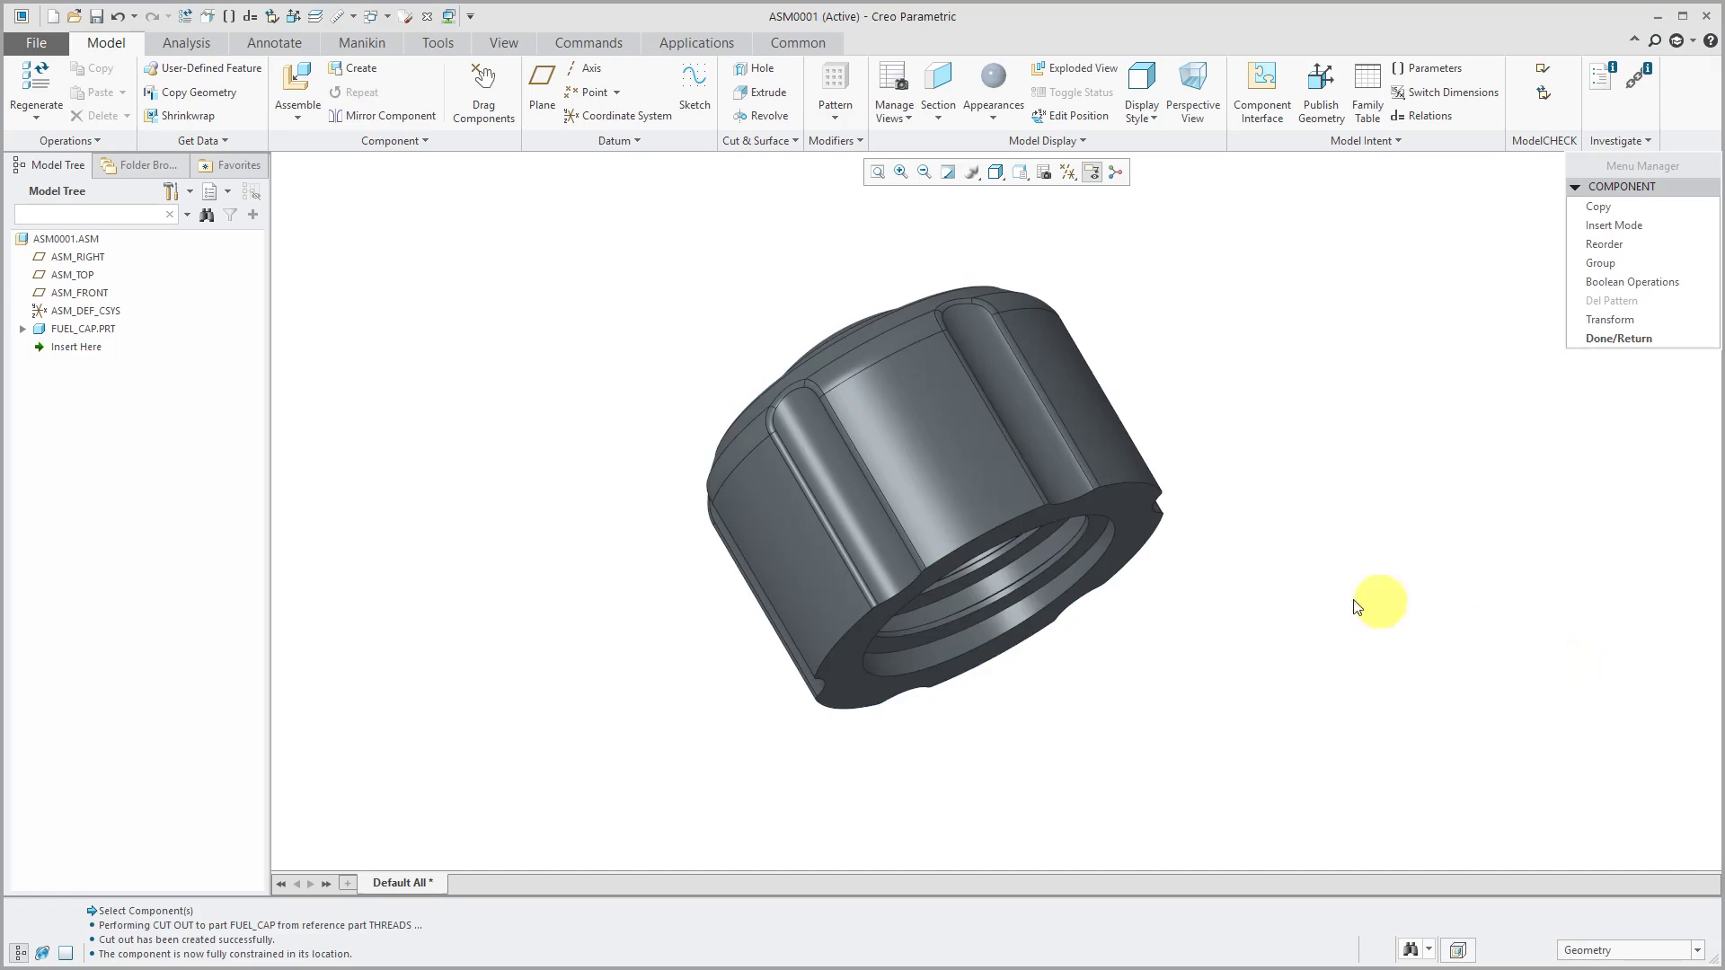
{"action": "mouse_move", "coordinate": [1043, 627]}
{"action": "middle_mouse_down"}
{"action": "mouse_move", "coordinate": [1021, 585]}
{"action": "mouse_move", "coordinate": [1033, 604]}
{"action": "middle_mouse_up"}
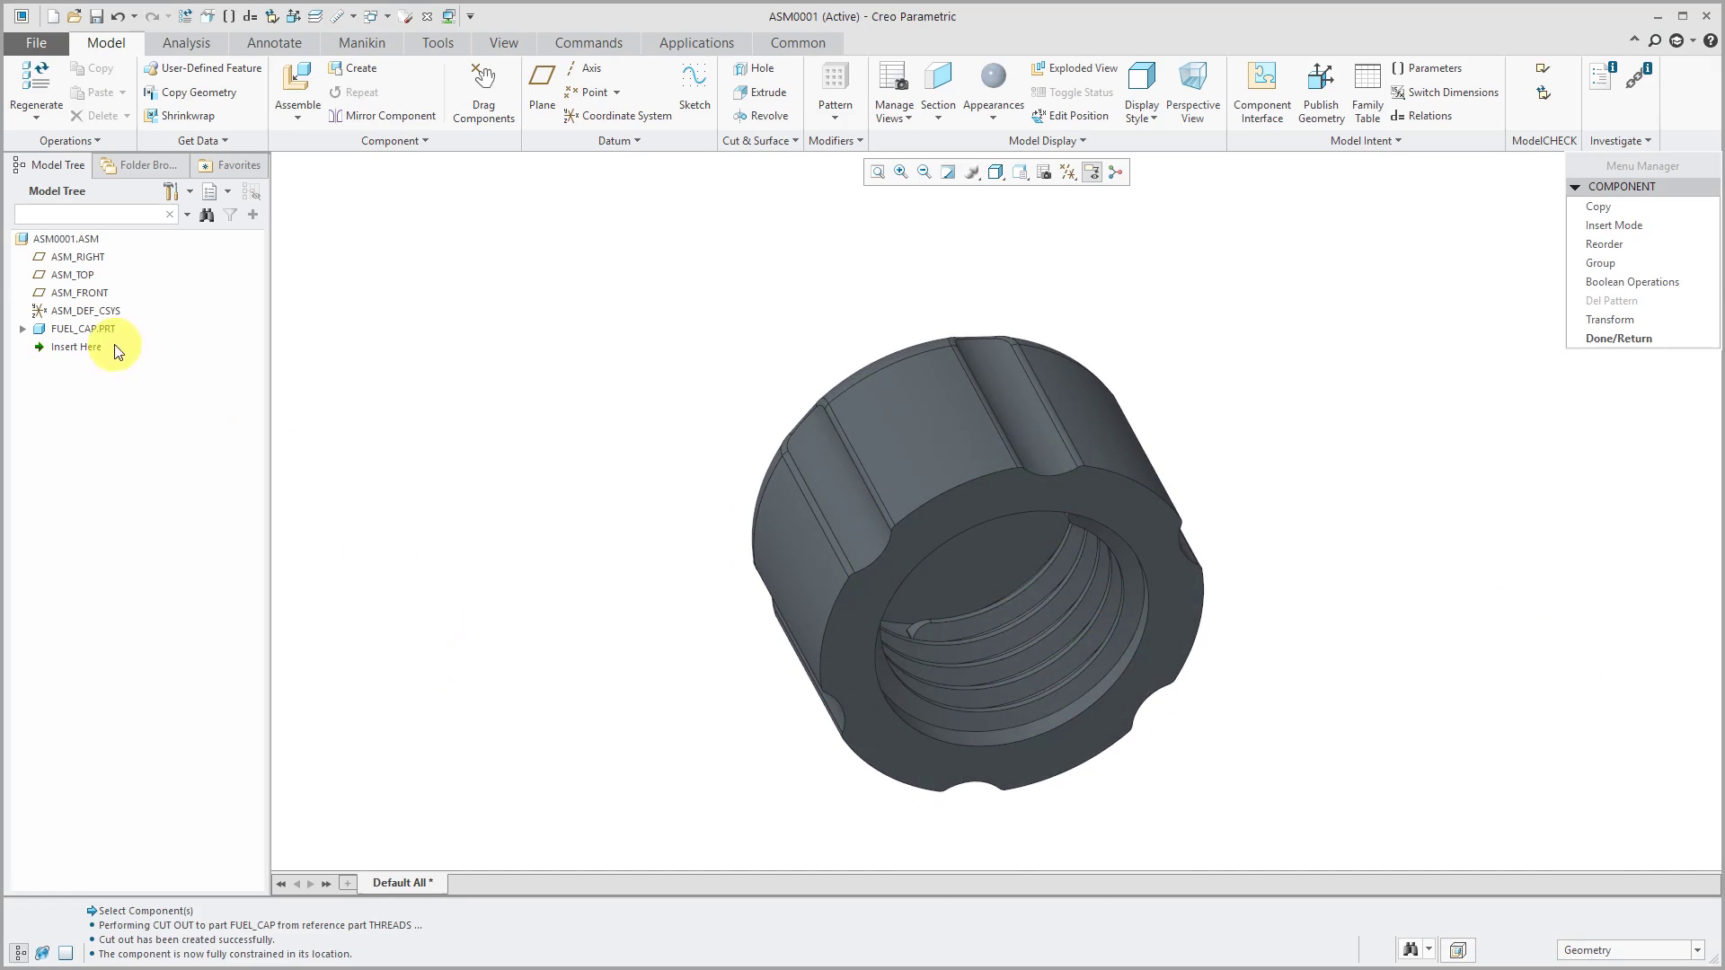
Open FUEL_CAP.PRT on its own and edit the definition of its external cut out feature
{"action": "left_click", "coordinate": [81, 329]}
{"action": "left_click", "coordinate": [118, 244]}
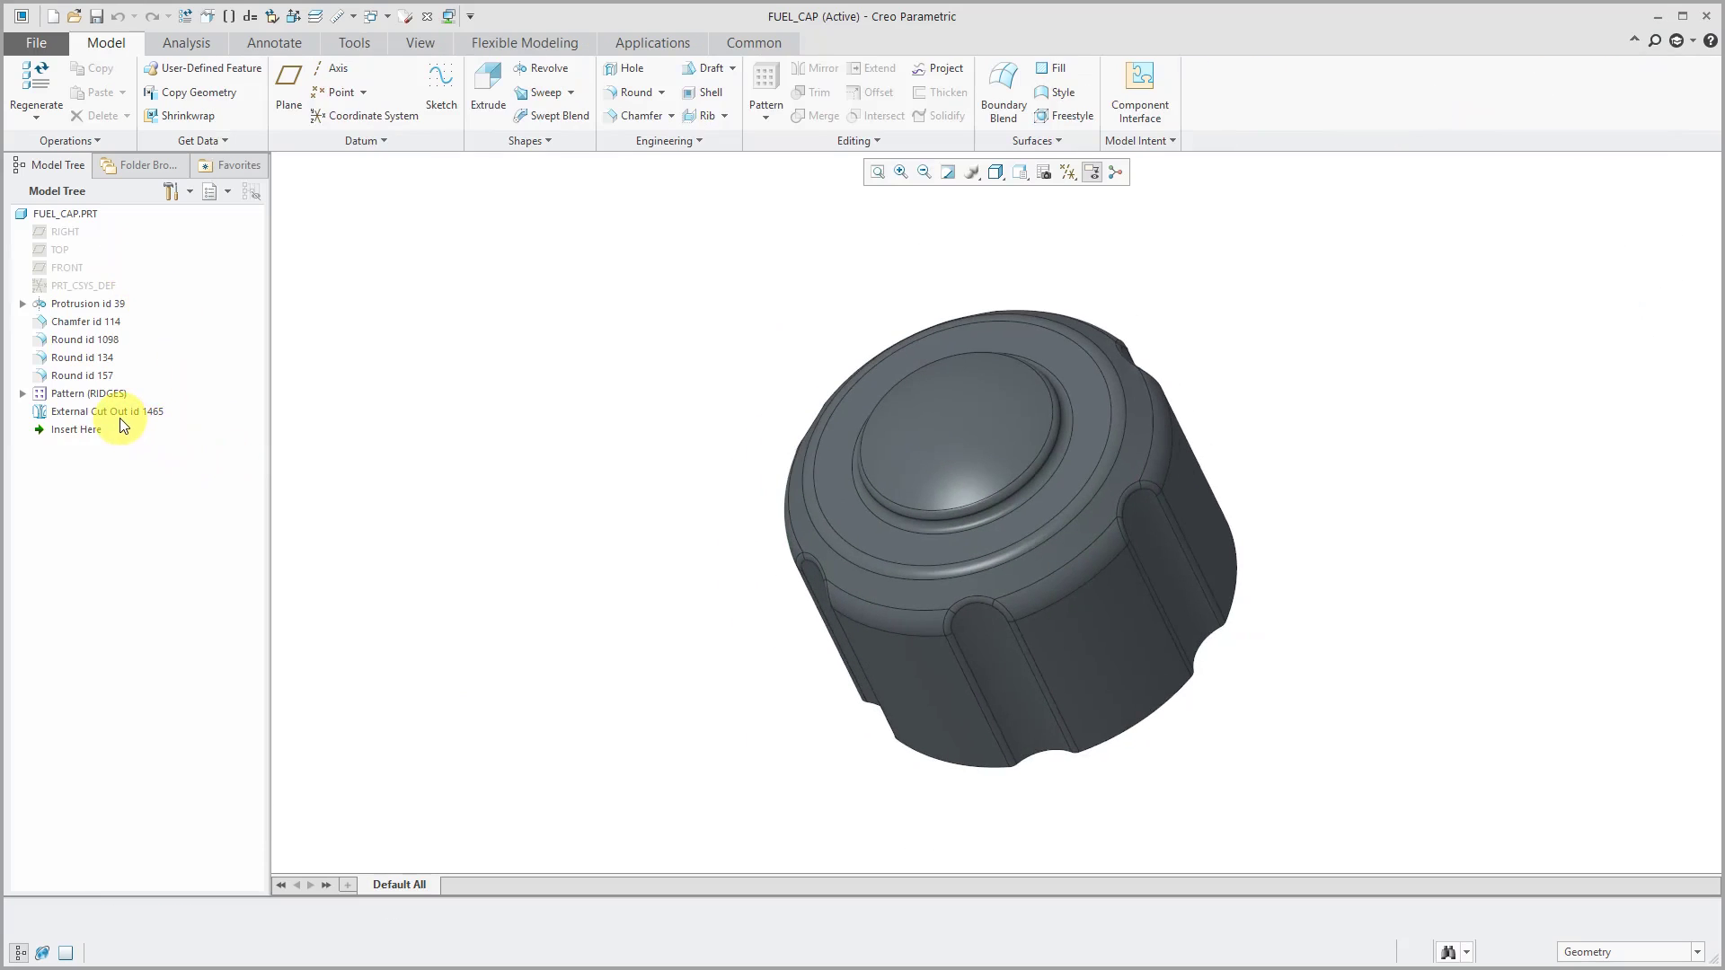
{"action": "left_click", "coordinate": [121, 411]}
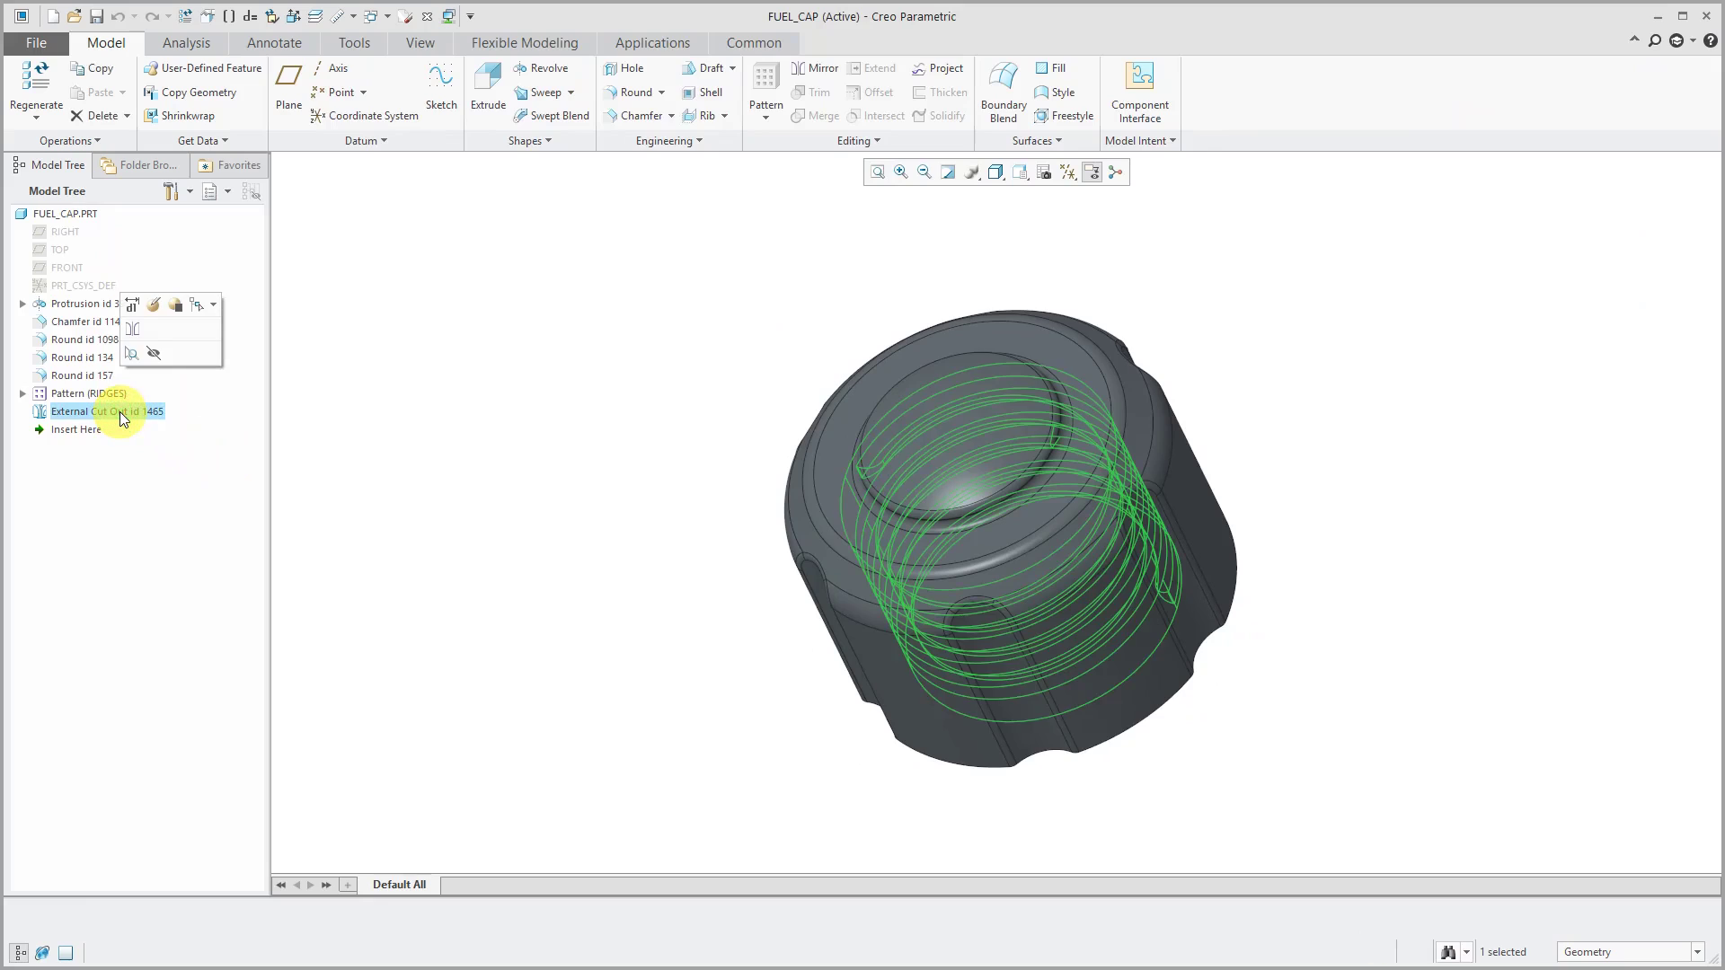
{"action": "left_click", "coordinate": [156, 307]}
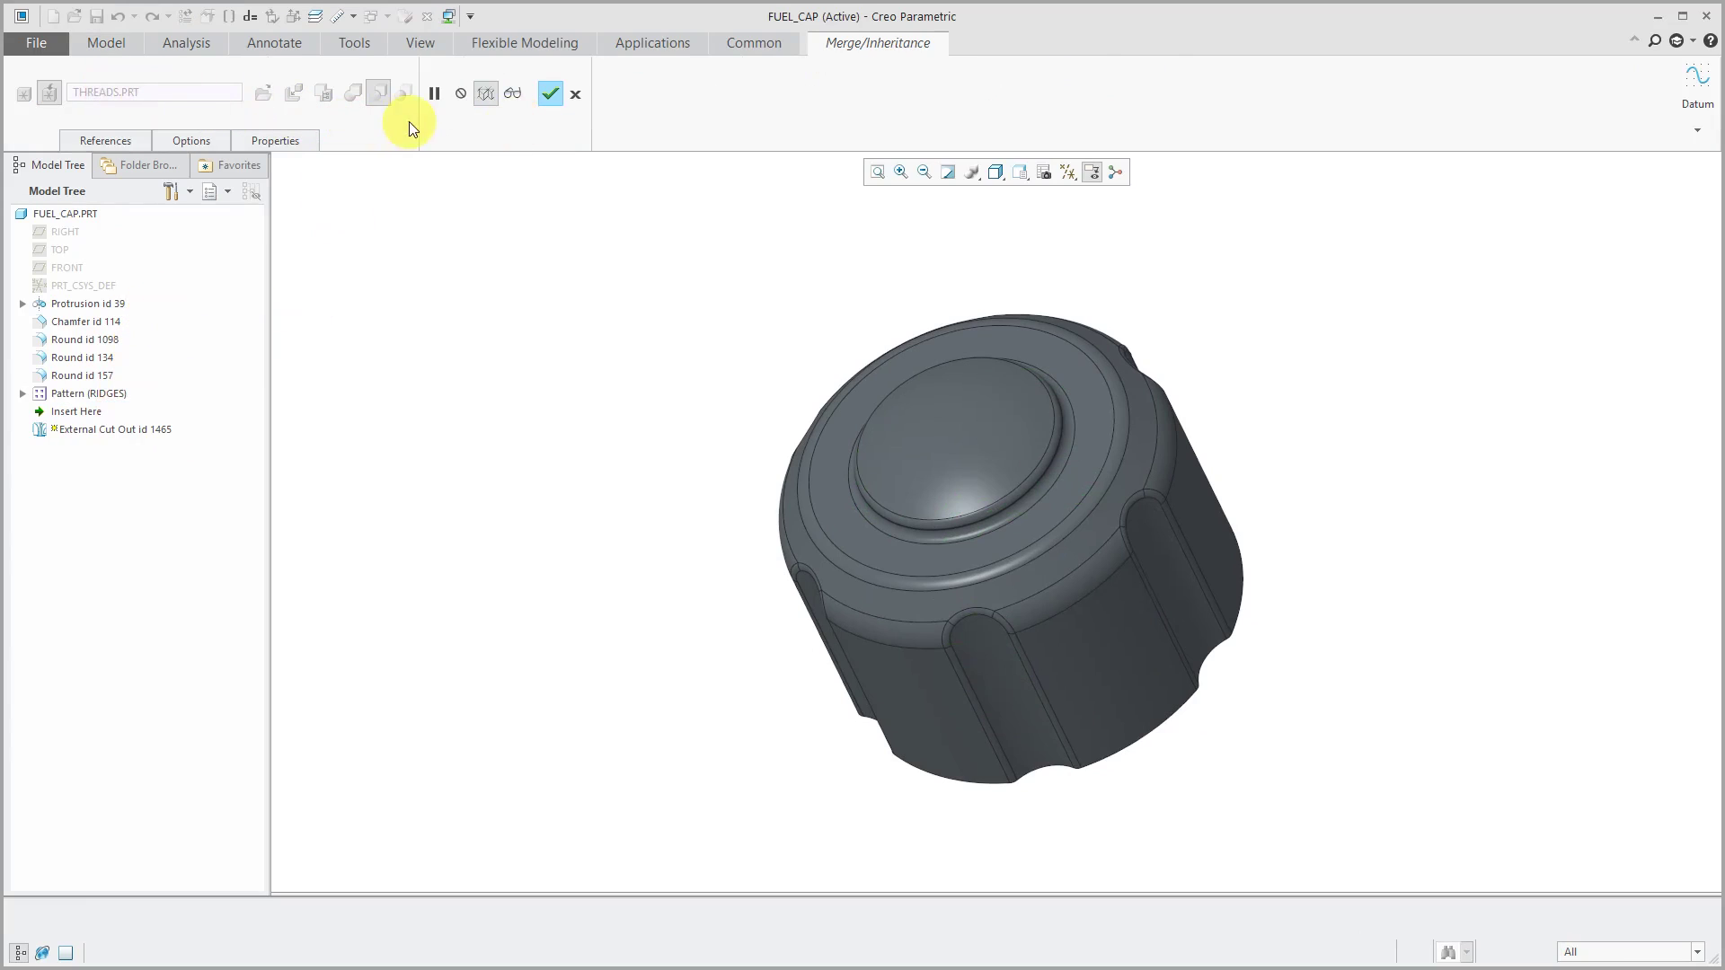
Set the cut out's copied geometry update to Automatic Update, accept the redefinition and inspect the internal threads
{"action": "left_click", "coordinate": [200, 140]}
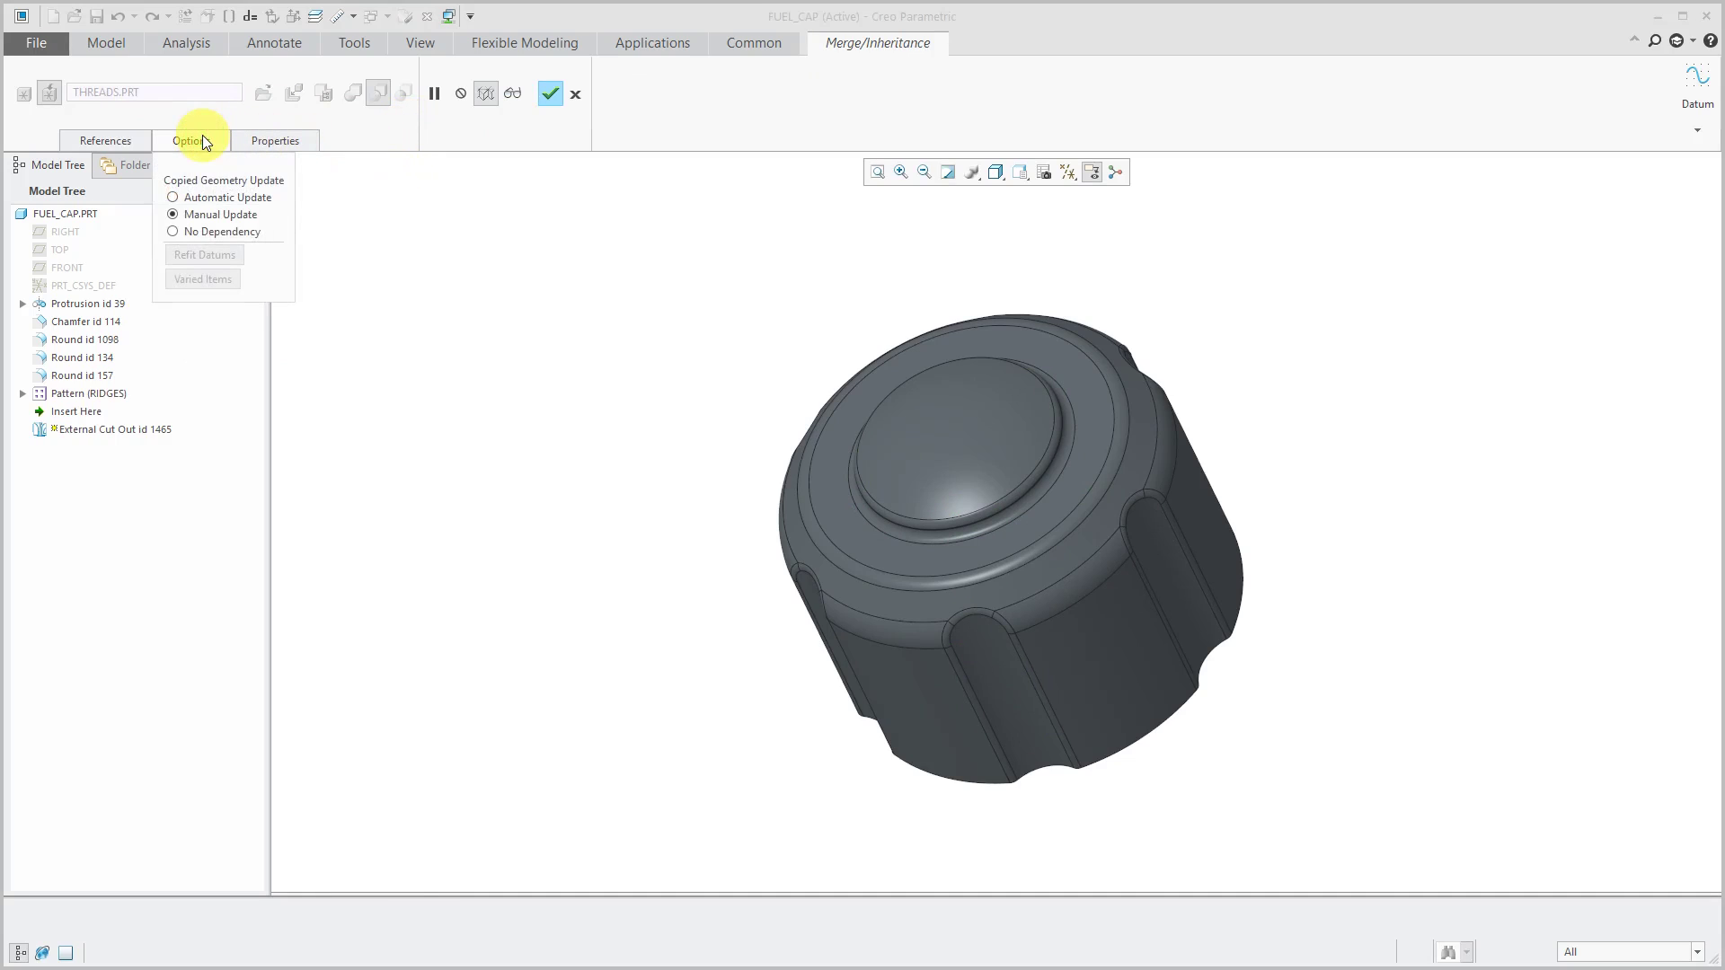
{"action": "left_click", "coordinate": [221, 197]}
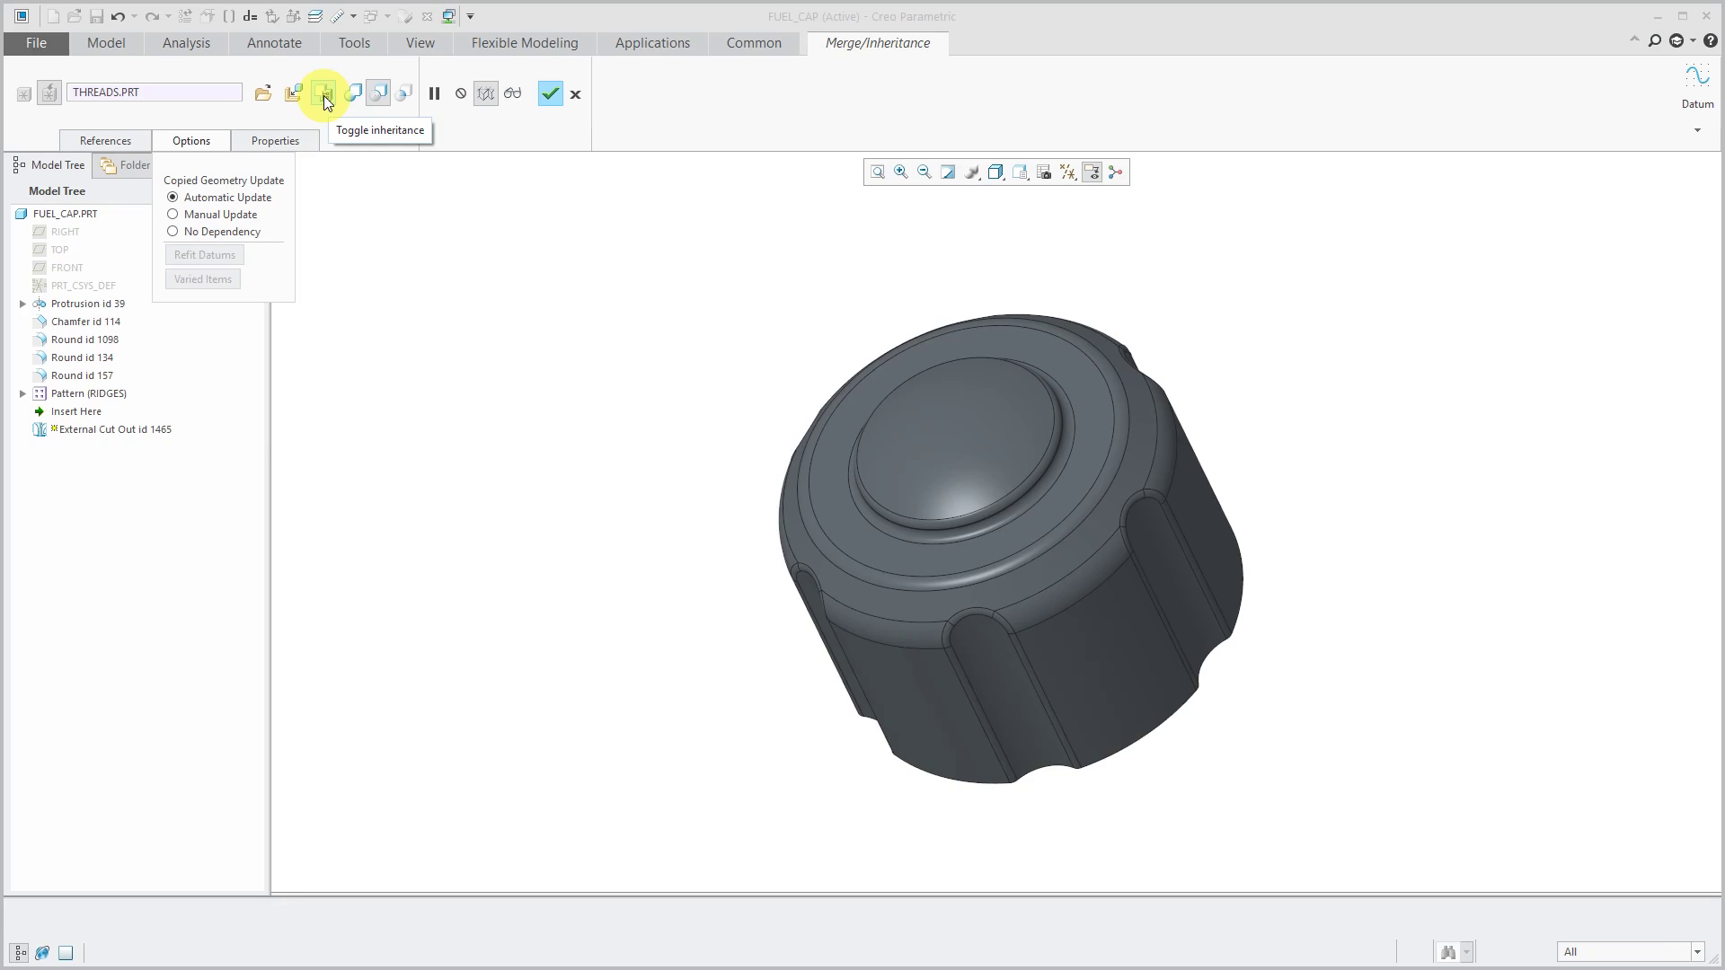
{"action": "left_click", "coordinate": [381, 97]}
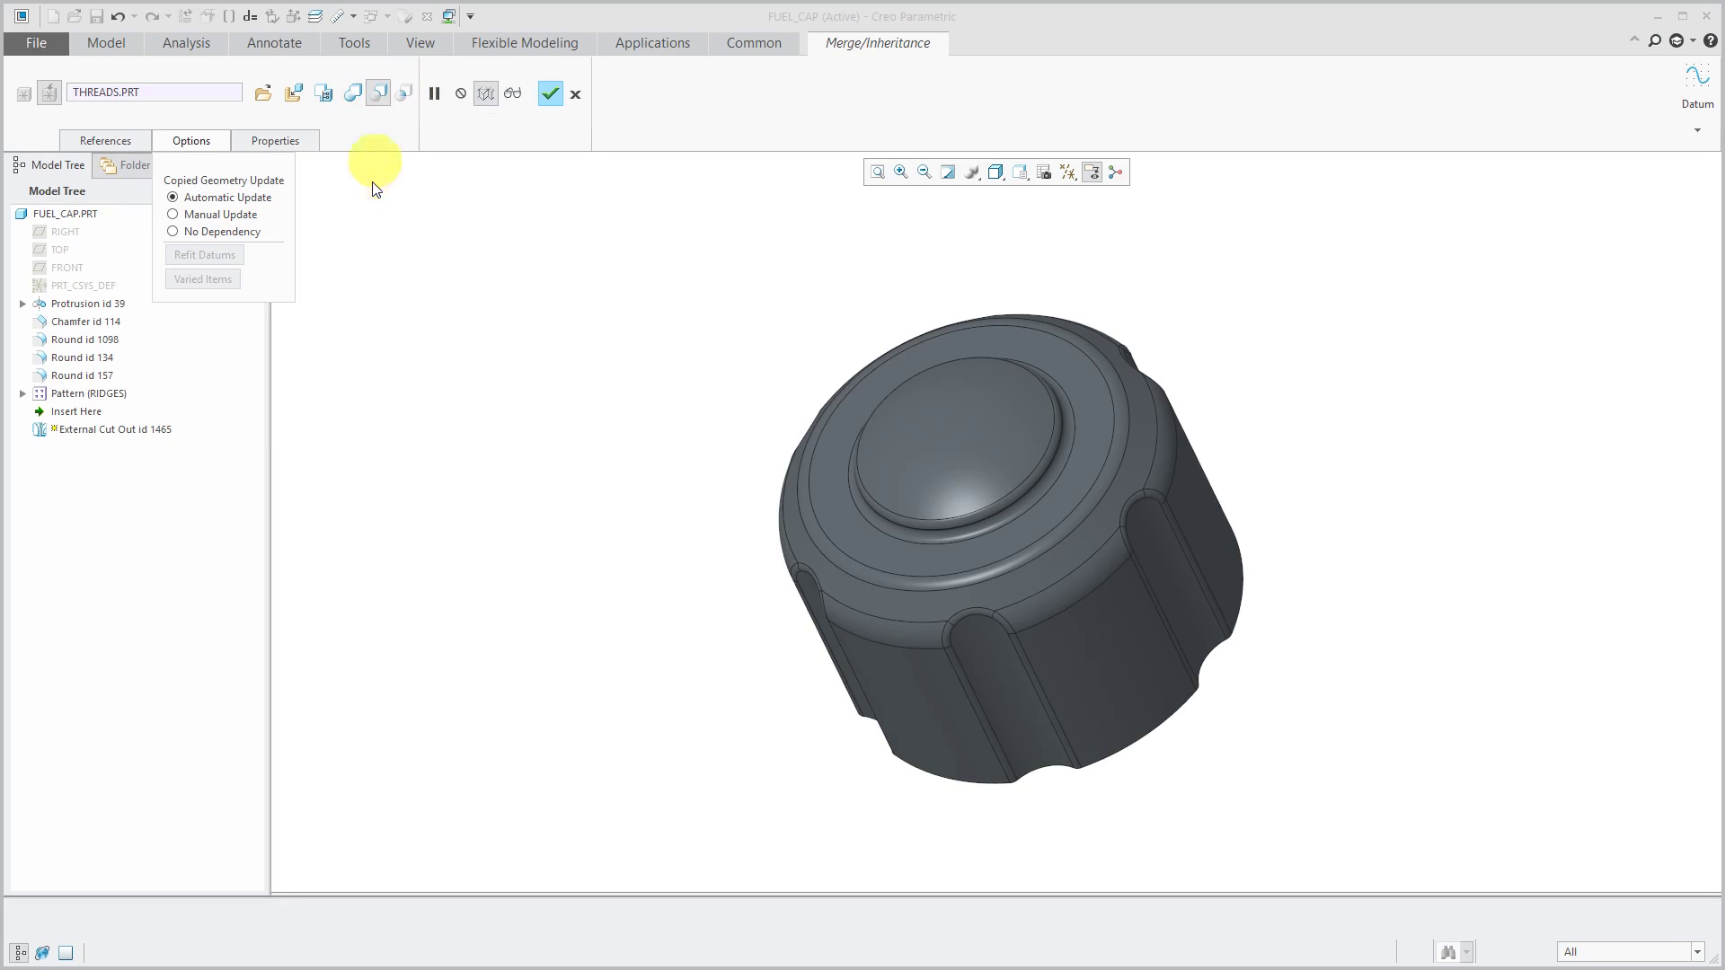
{"action": "left_click", "coordinate": [549, 93]}
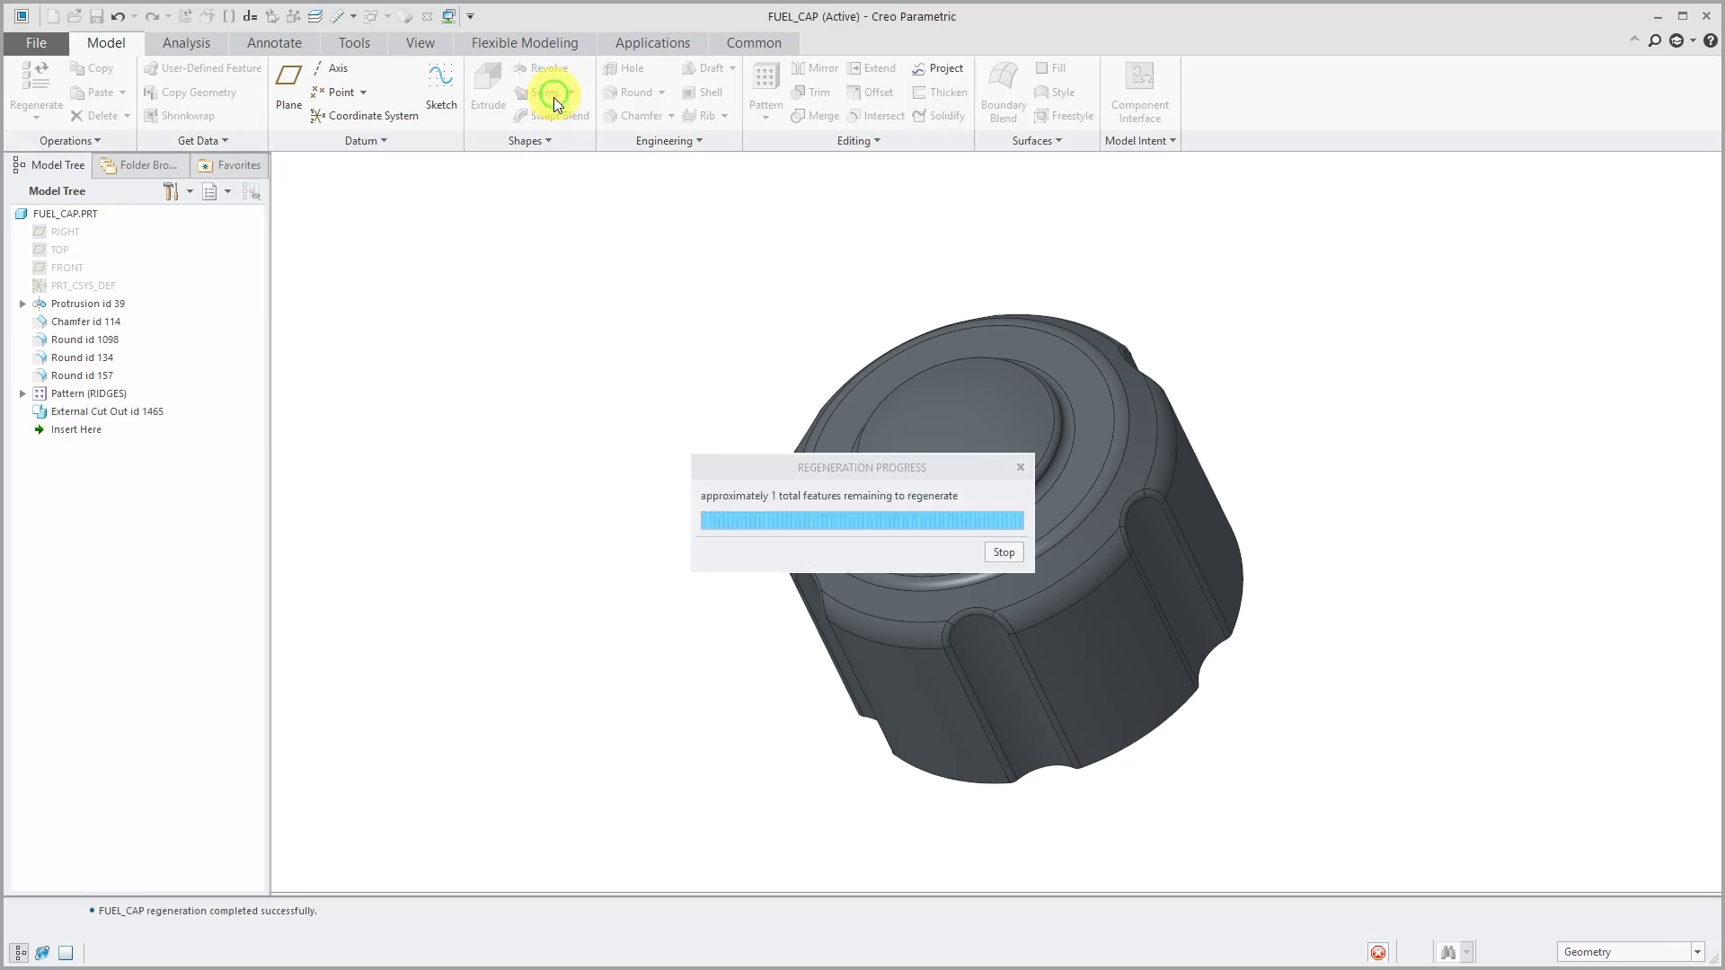
{"action": "middle_click_drag", "start_coordinate": [736, 322], "coordinate": [886, 470]}
{"action": "scroll", "coordinate": [882, 413], "scroll_direction": "up", "scroll_amount": 3}
{"action": "scroll", "coordinate": [882, 412], "scroll_direction": "down", "scroll_amount": 3}
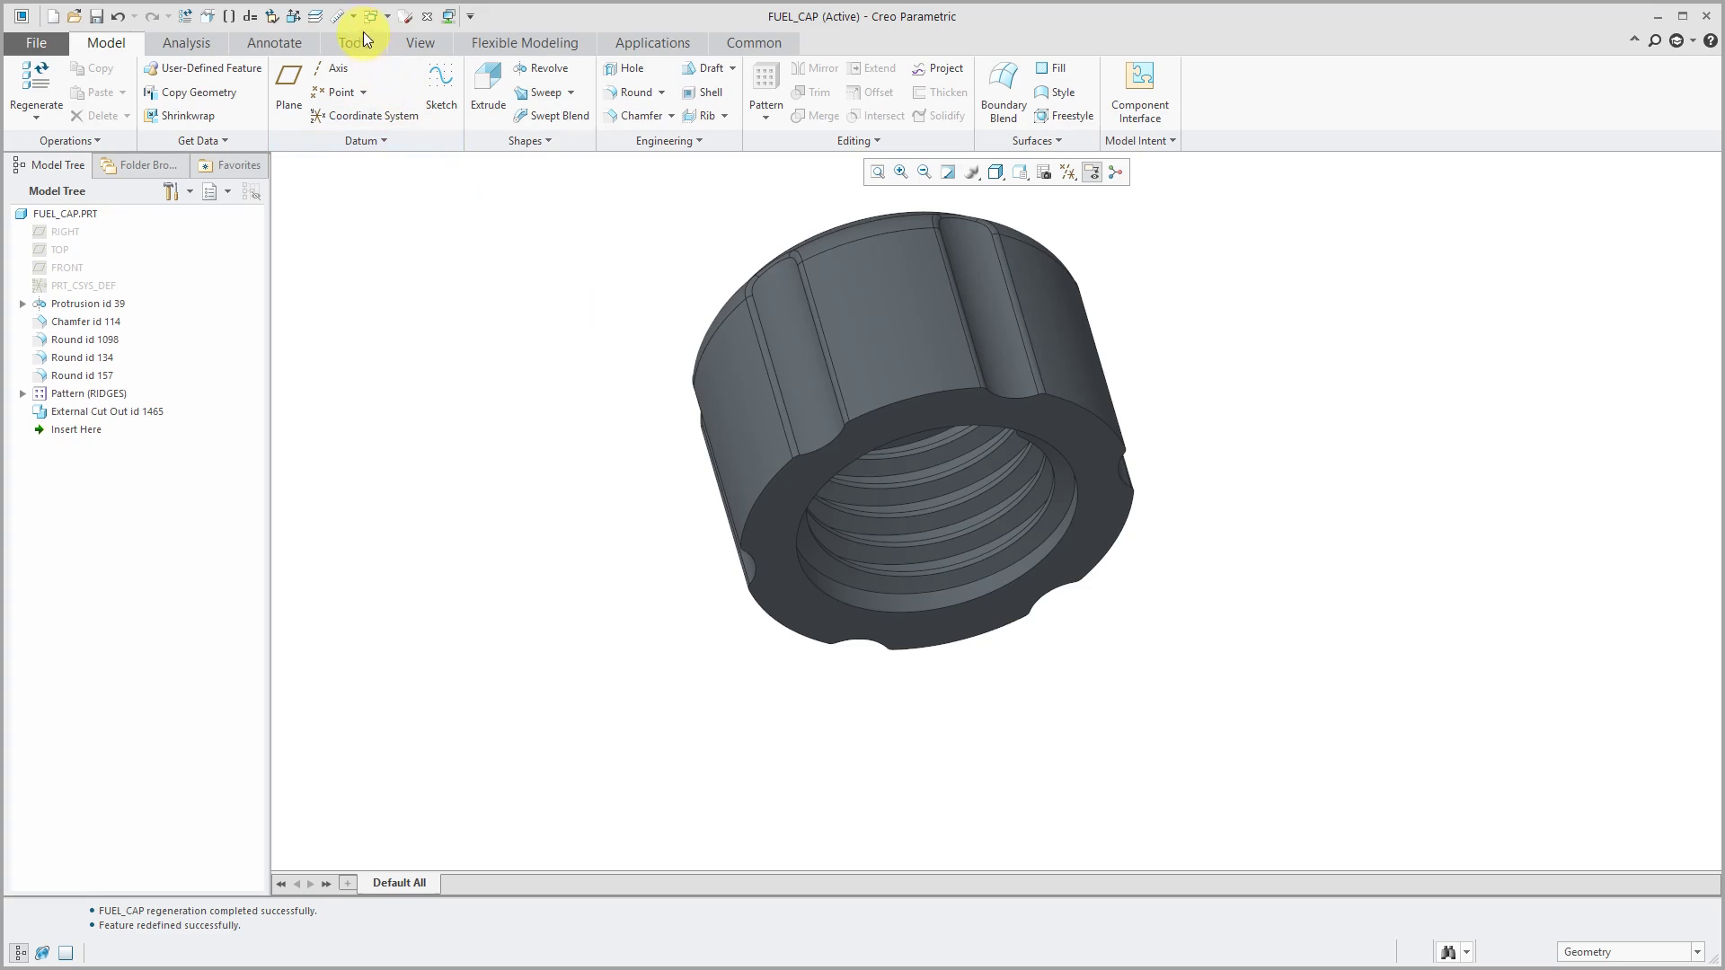
Switch to the DANAHER-XT160-040-0-RM142-71 assembly and expand its GE subassembly
{"action": "left_click", "coordinate": [387, 16]}
{"action": "left_click", "coordinate": [433, 37]}
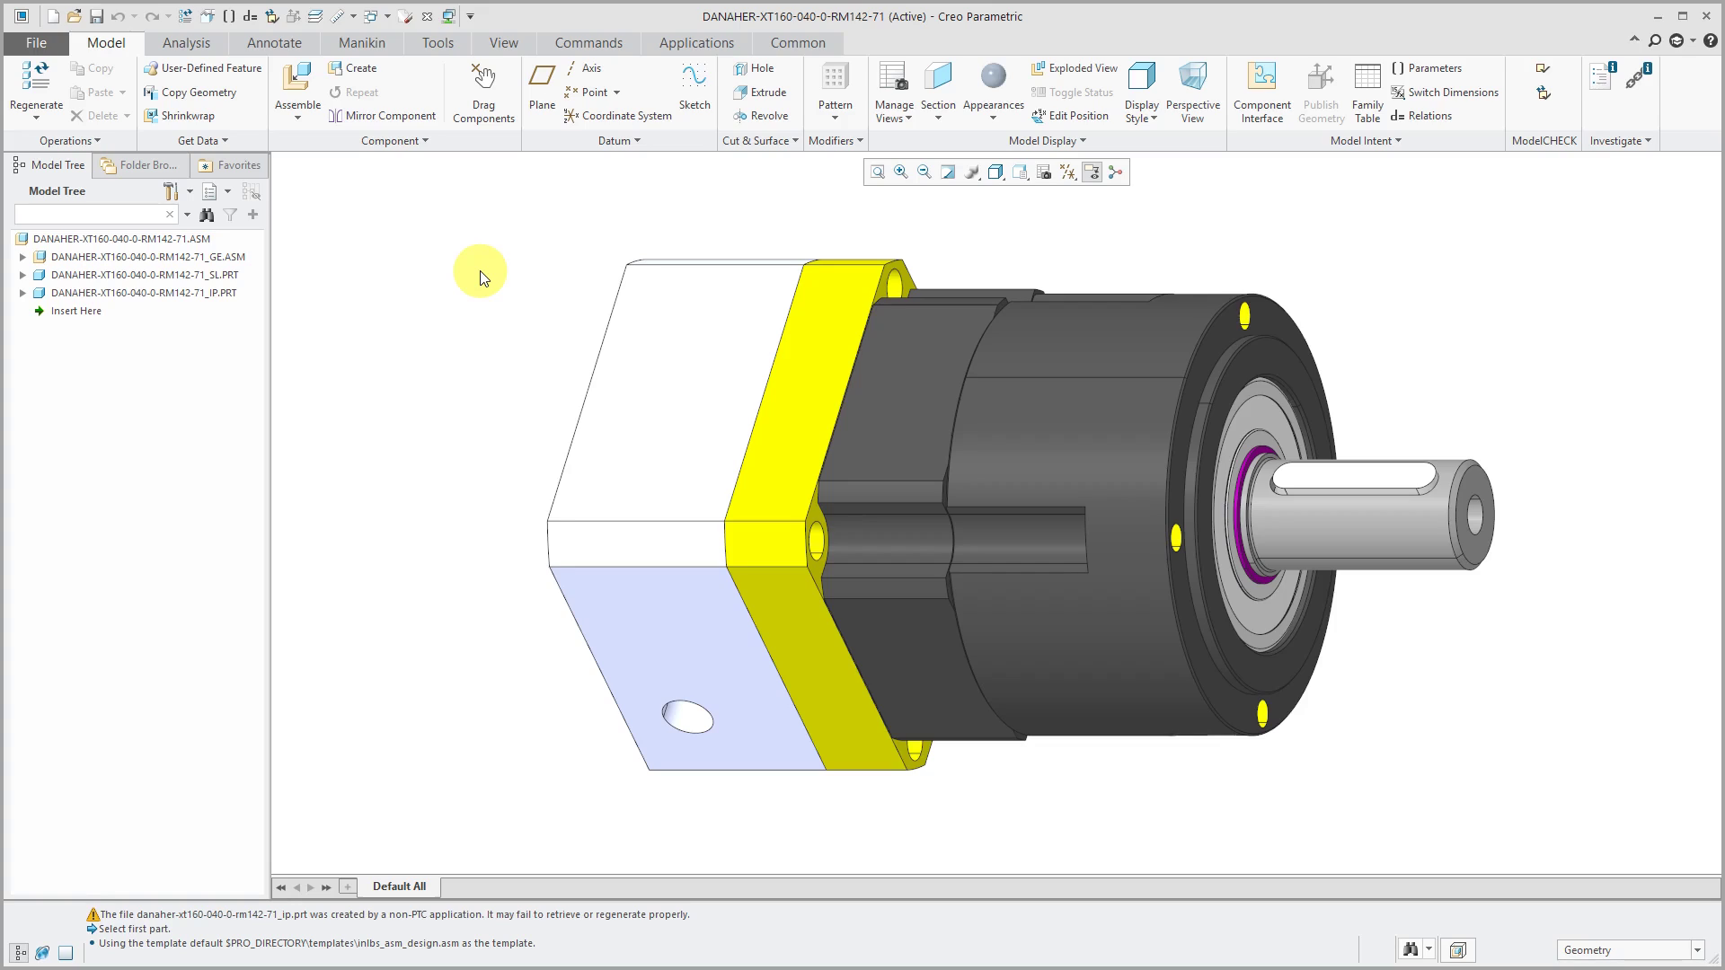
{"action": "left_click", "coordinate": [163, 240]}
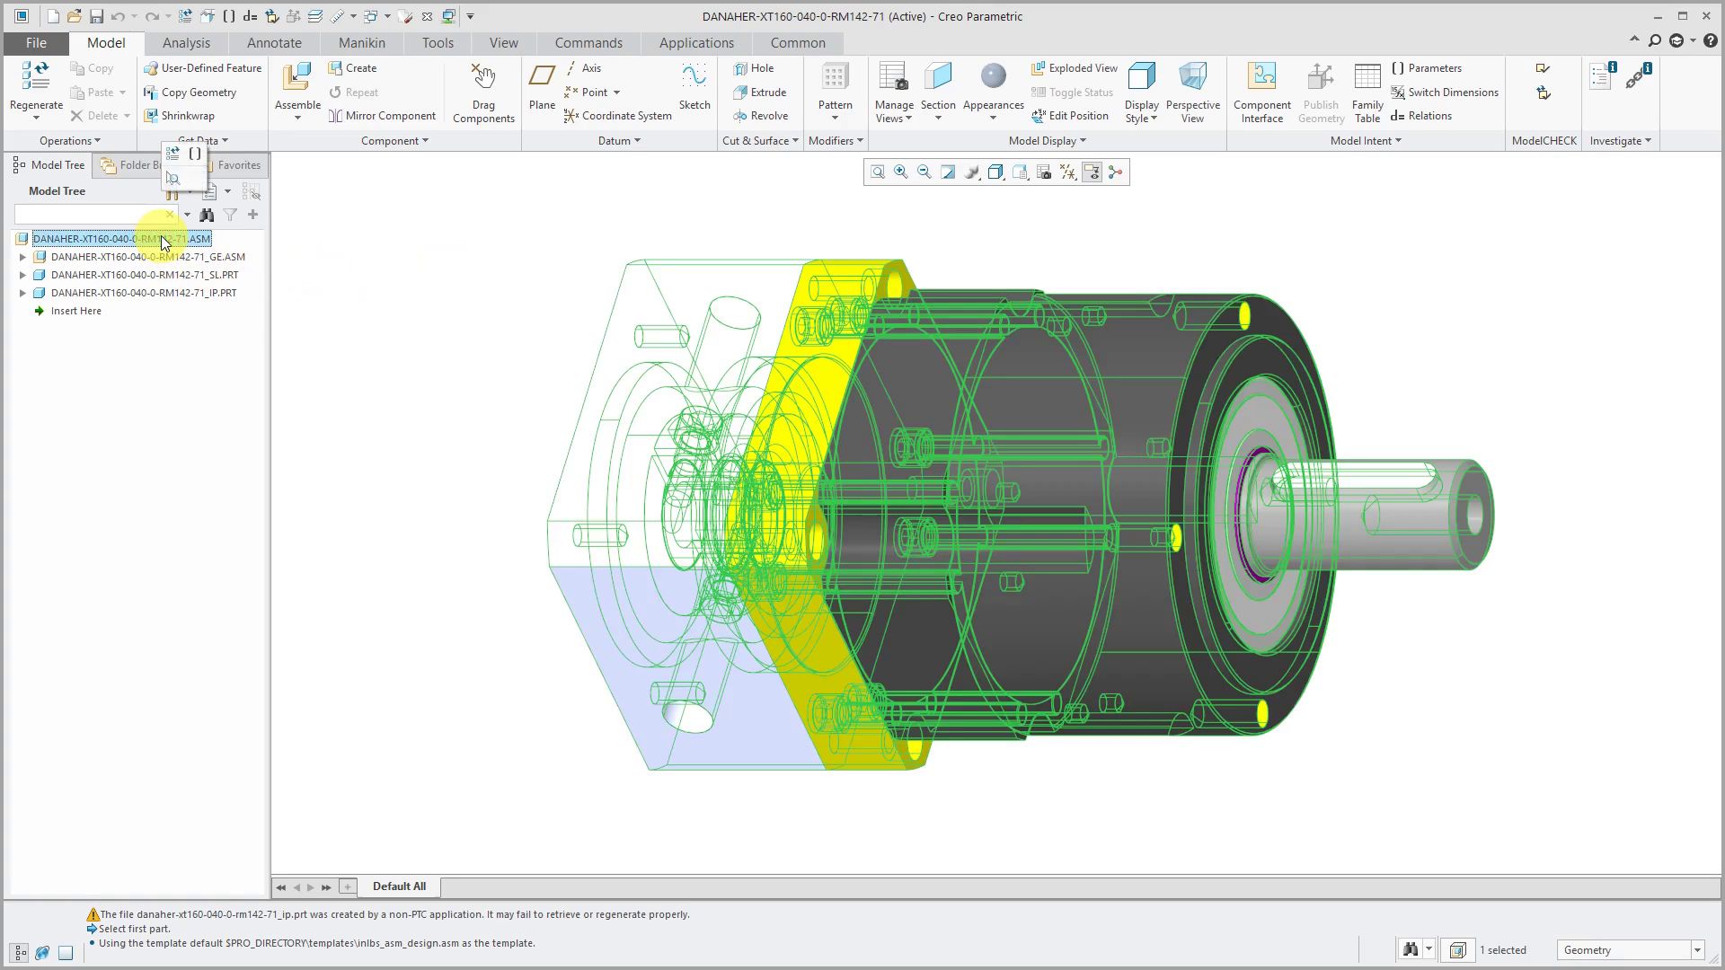
{"action": "left_click", "coordinate": [23, 258]}
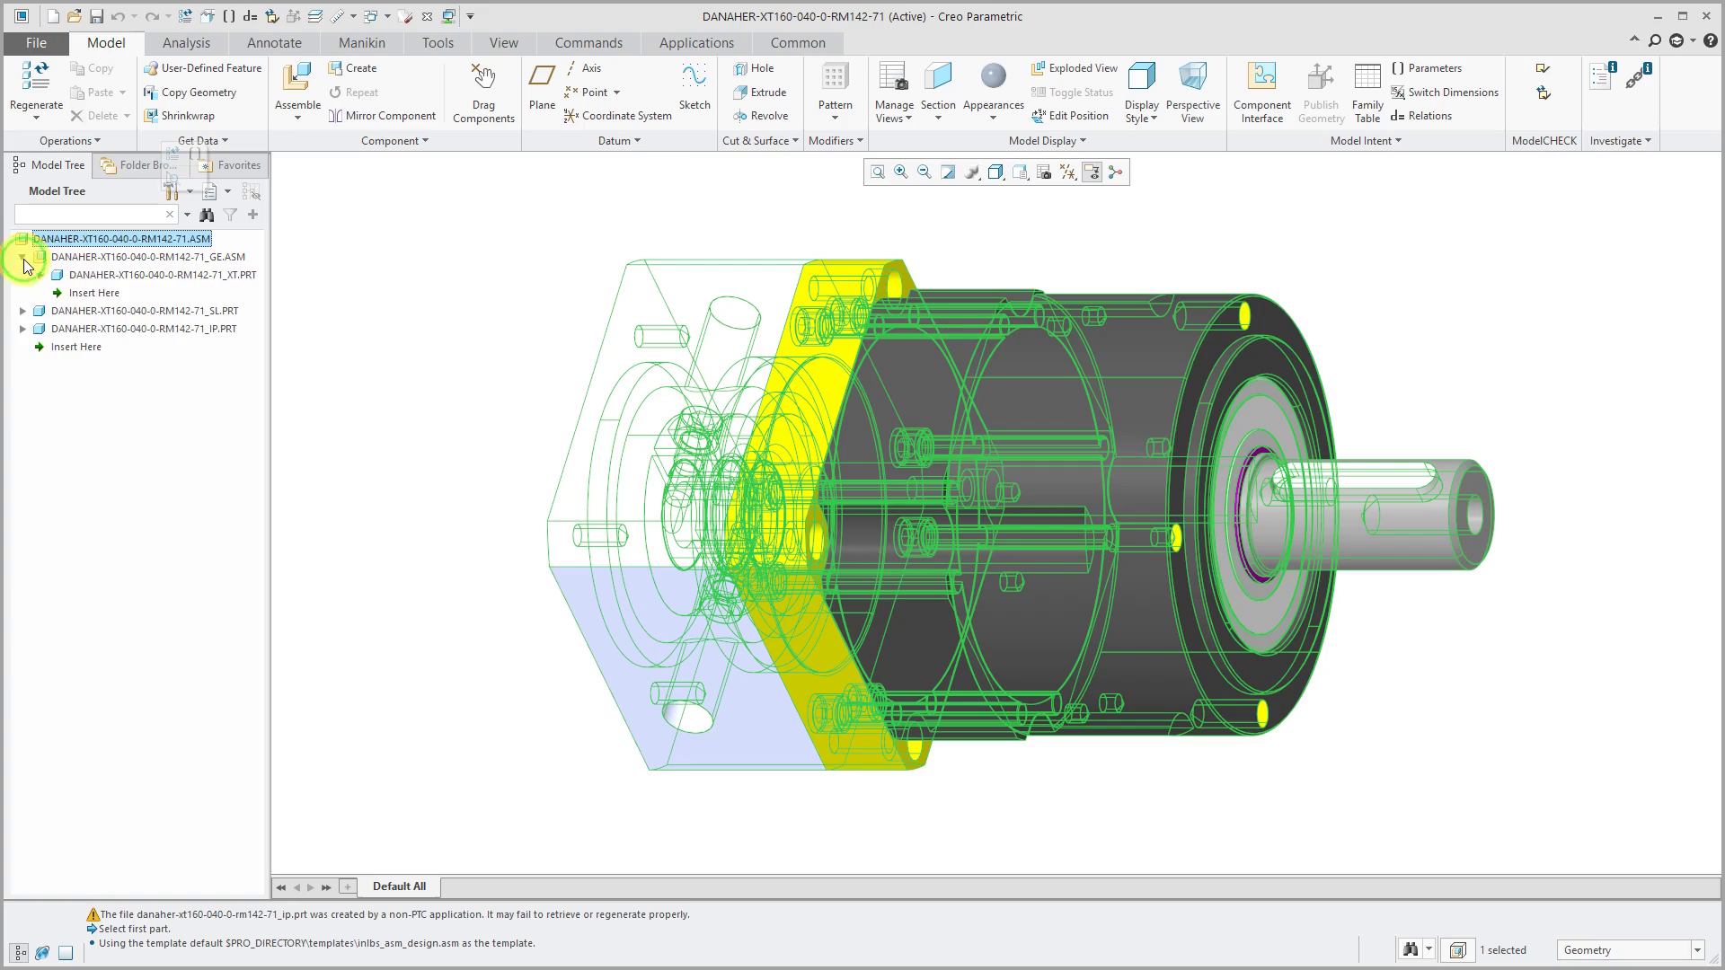
Examine which geometry belongs to the XT, SL and IP parts of the gearbox
{"action": "left_click", "coordinate": [182, 277]}
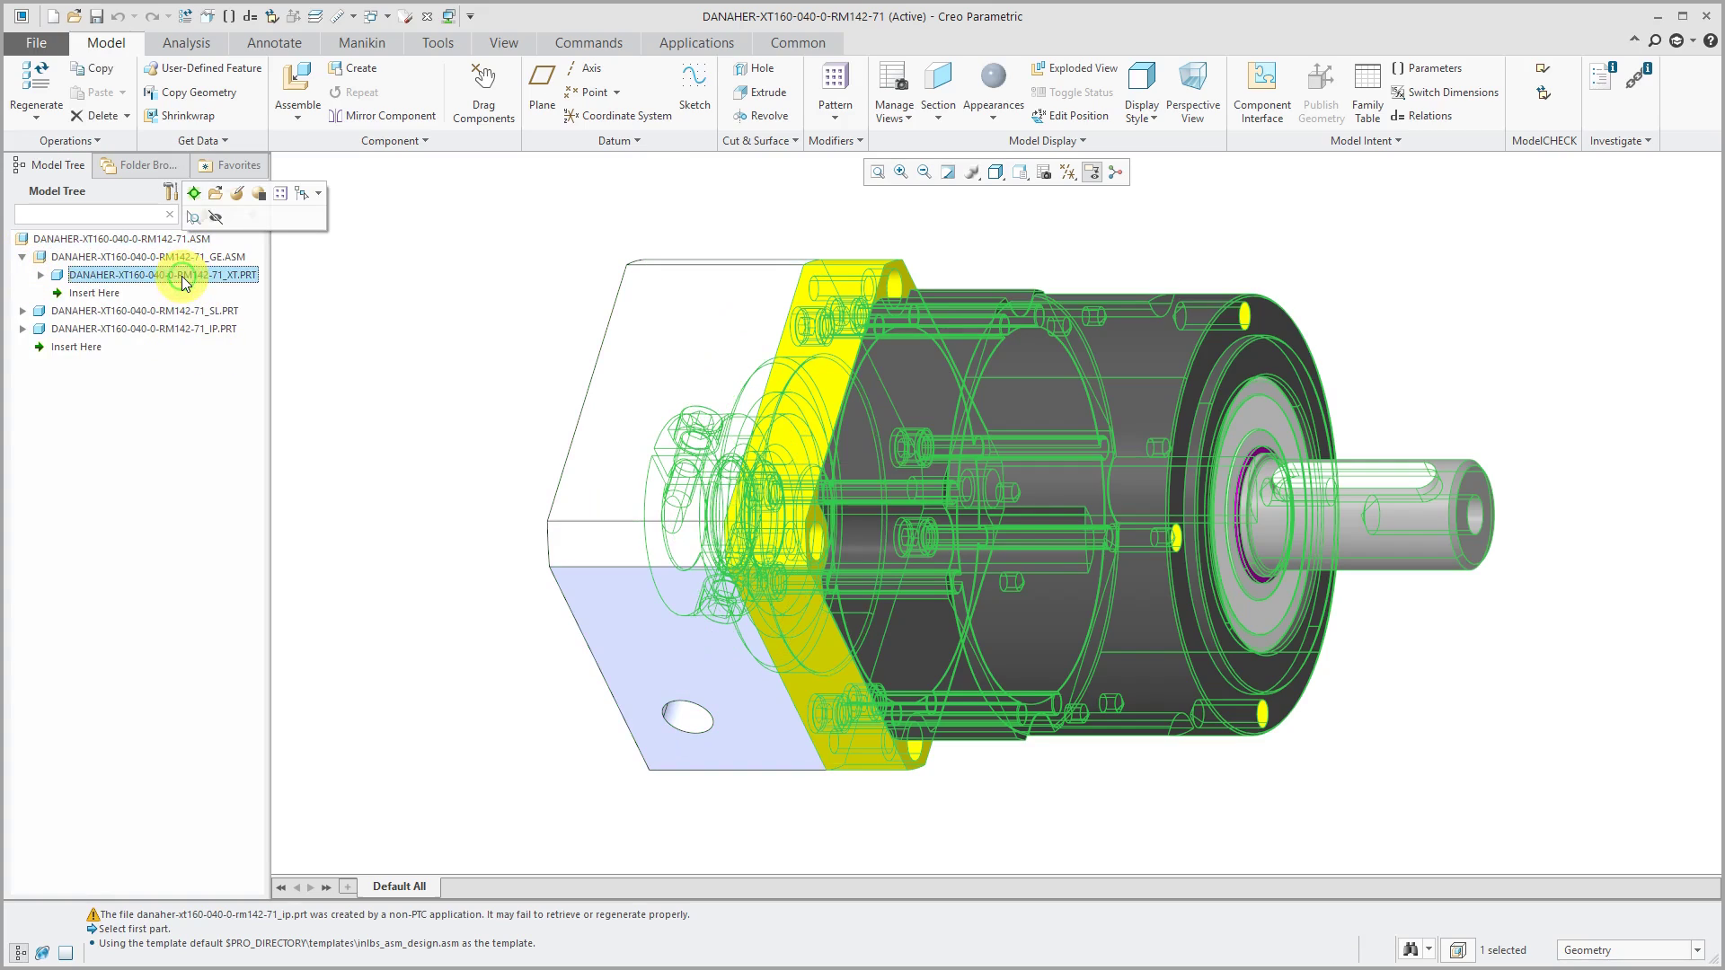
{"action": "left_click", "coordinate": [476, 316]}
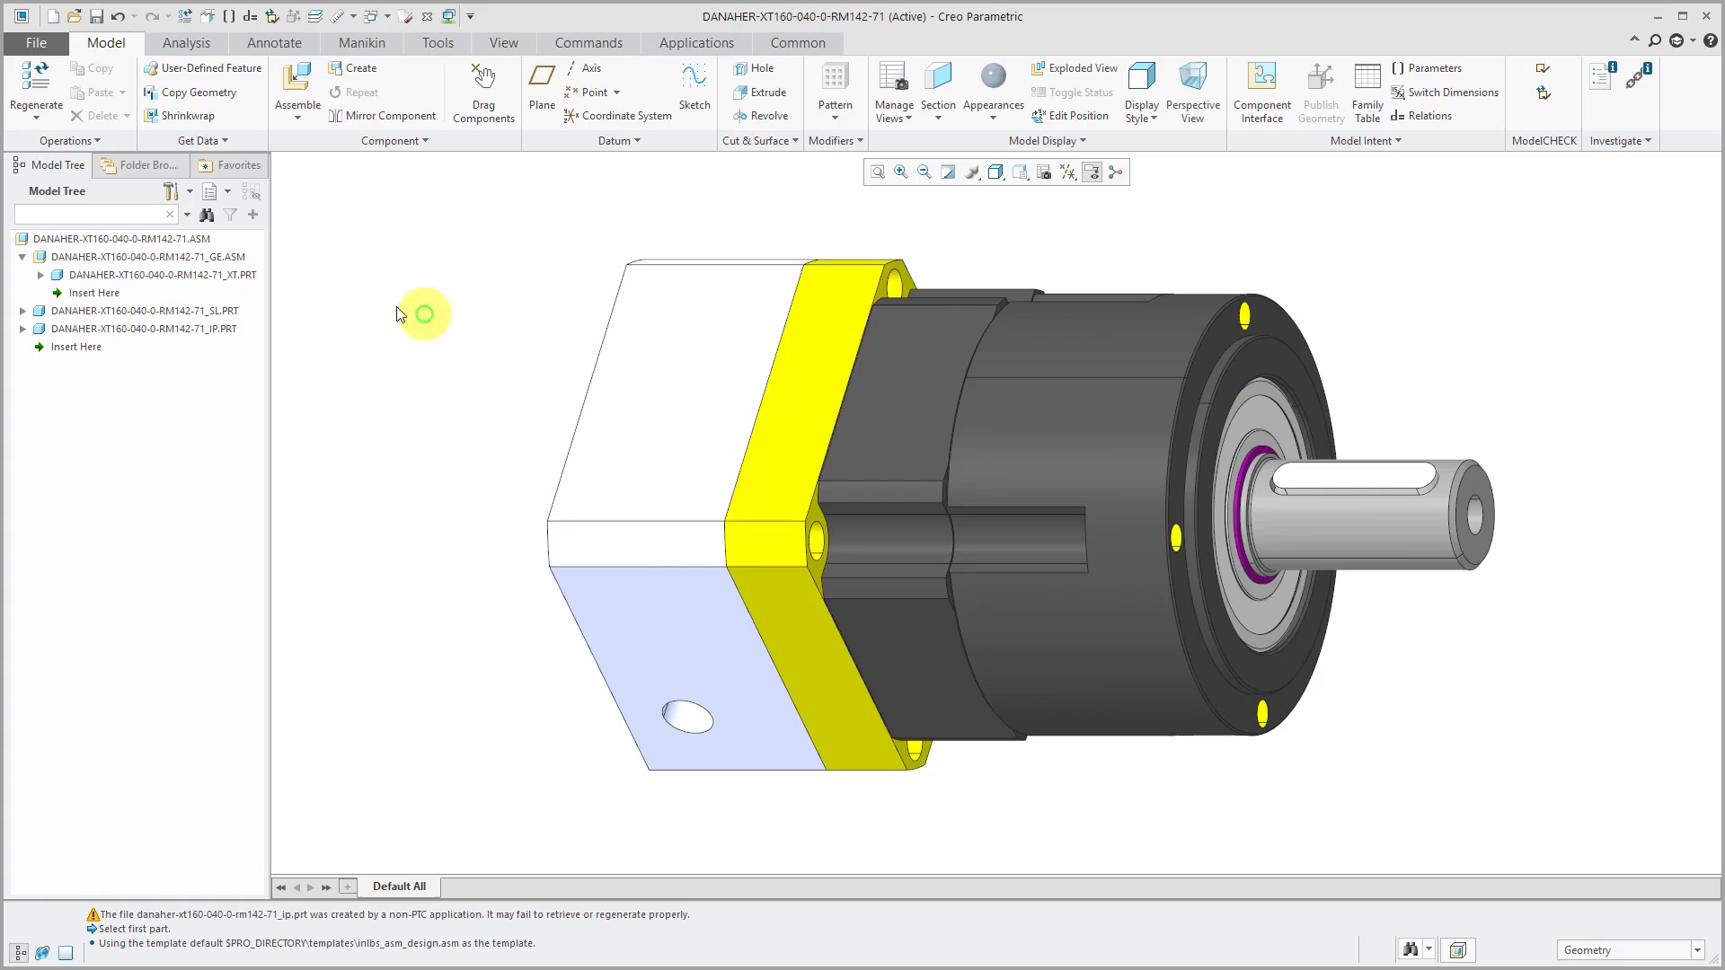
{"action": "left_click", "coordinate": [228, 279]}
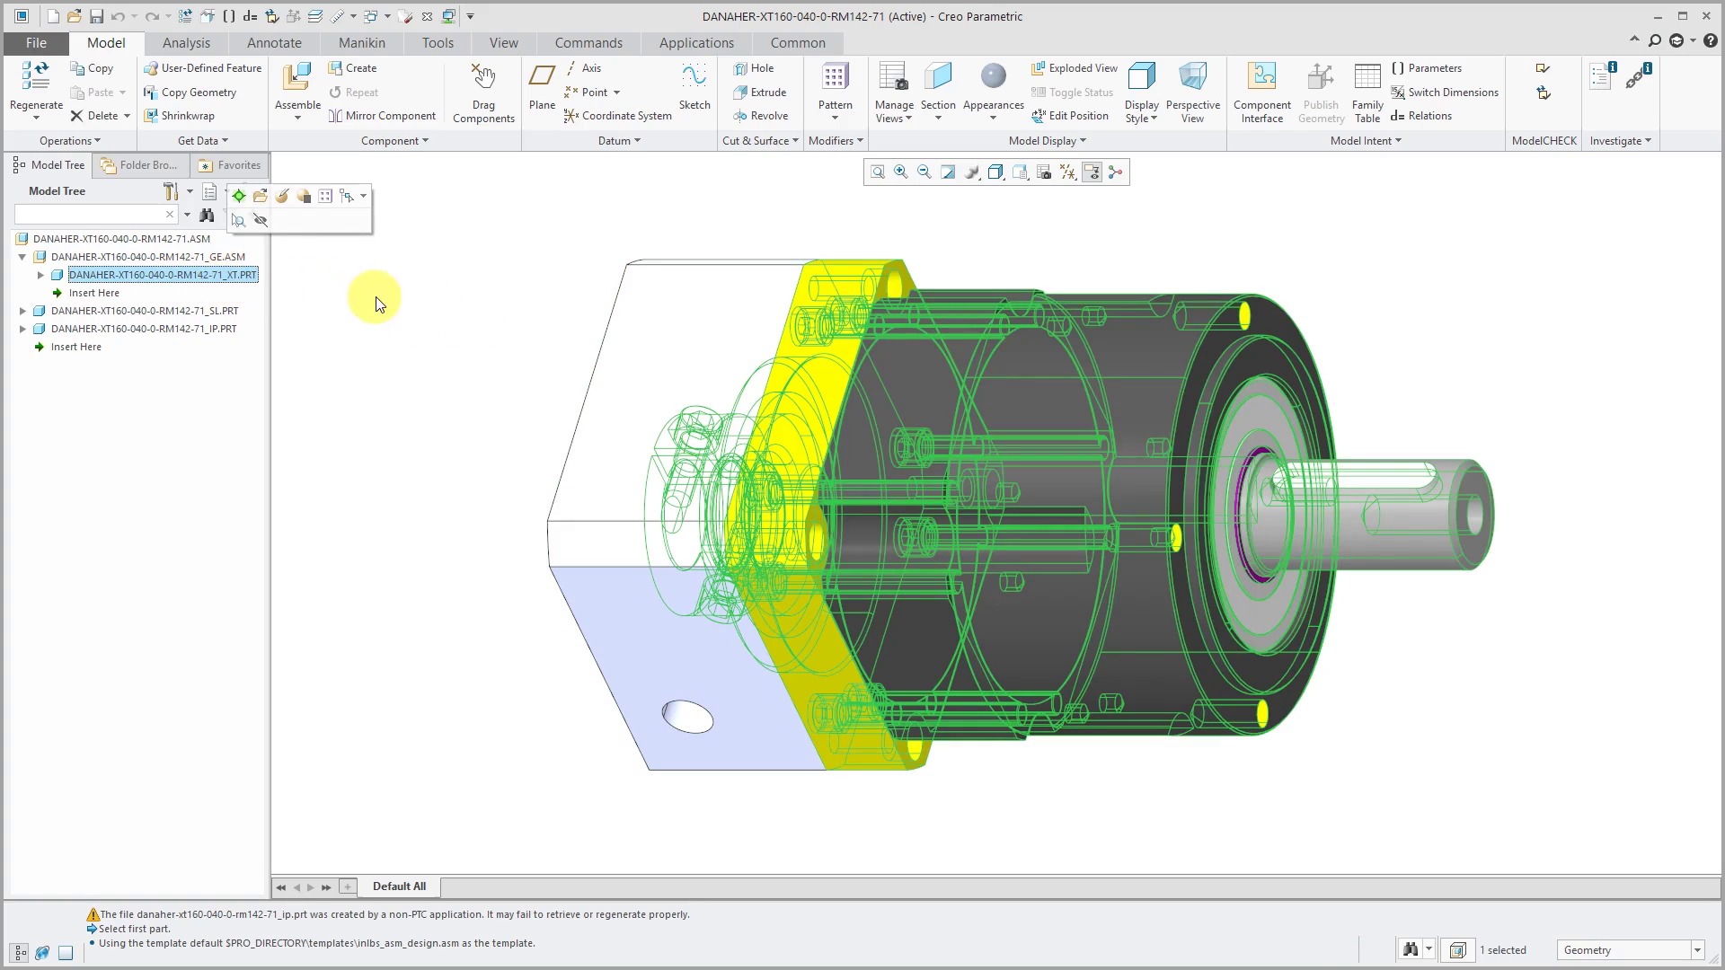
{"action": "left_click", "coordinate": [184, 312]}
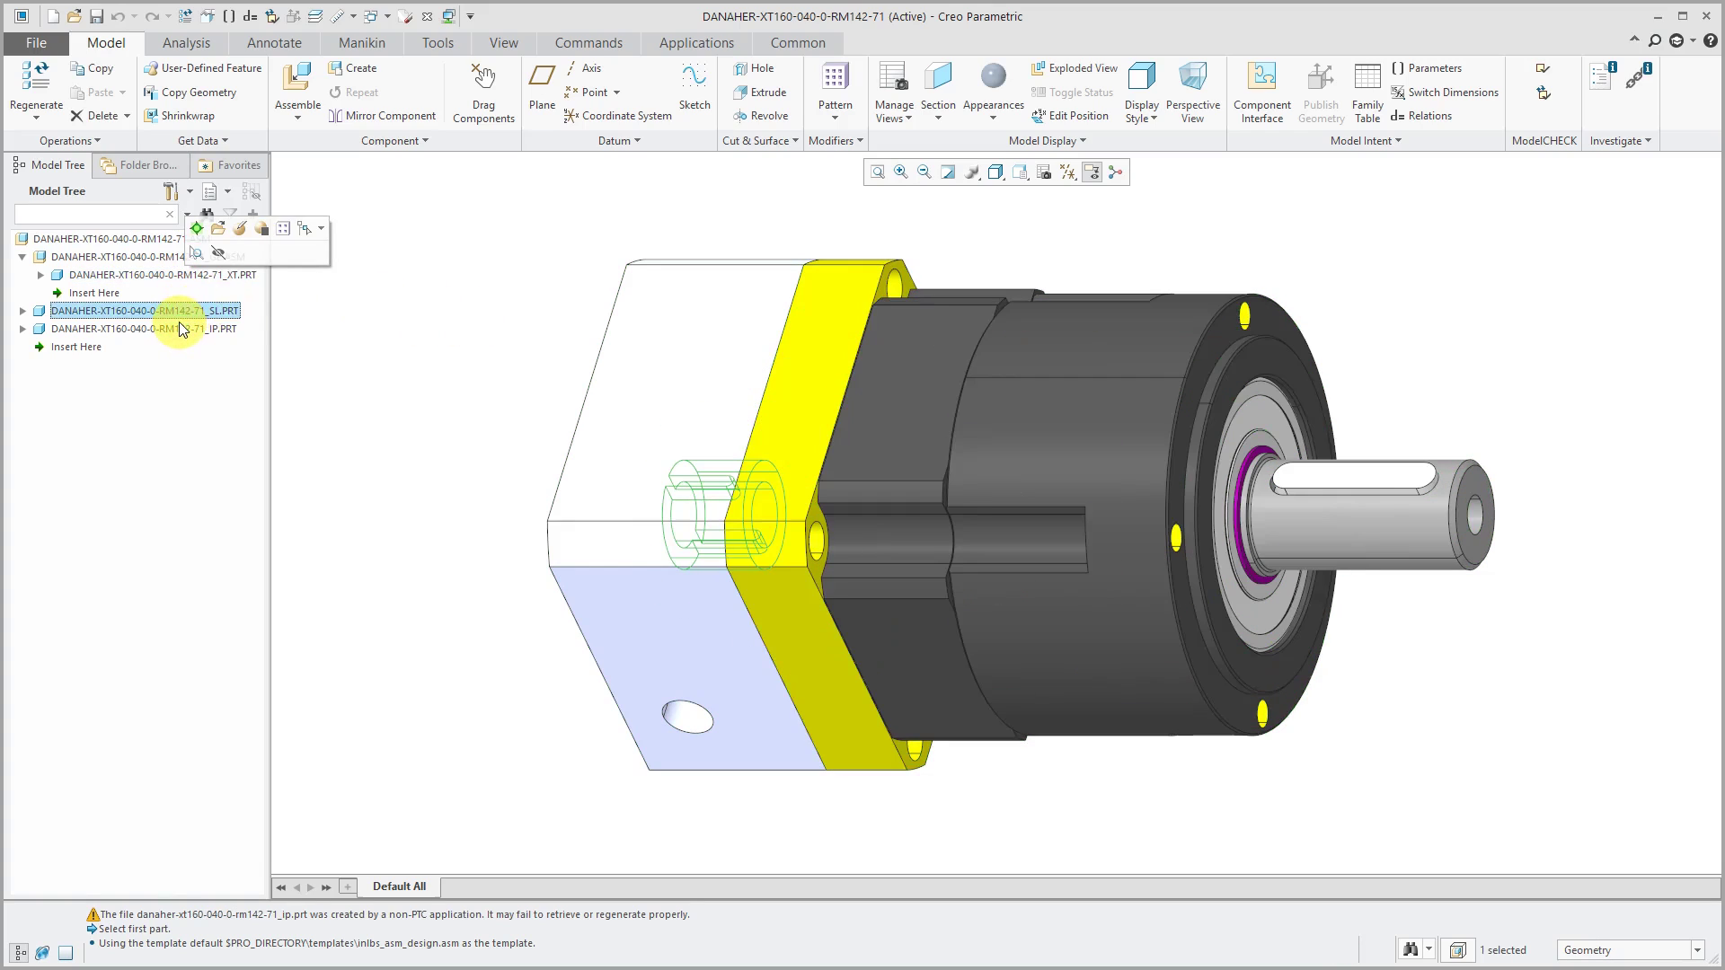
{"action": "left_click", "coordinate": [182, 329]}
{"action": "left_click", "coordinate": [447, 297]}
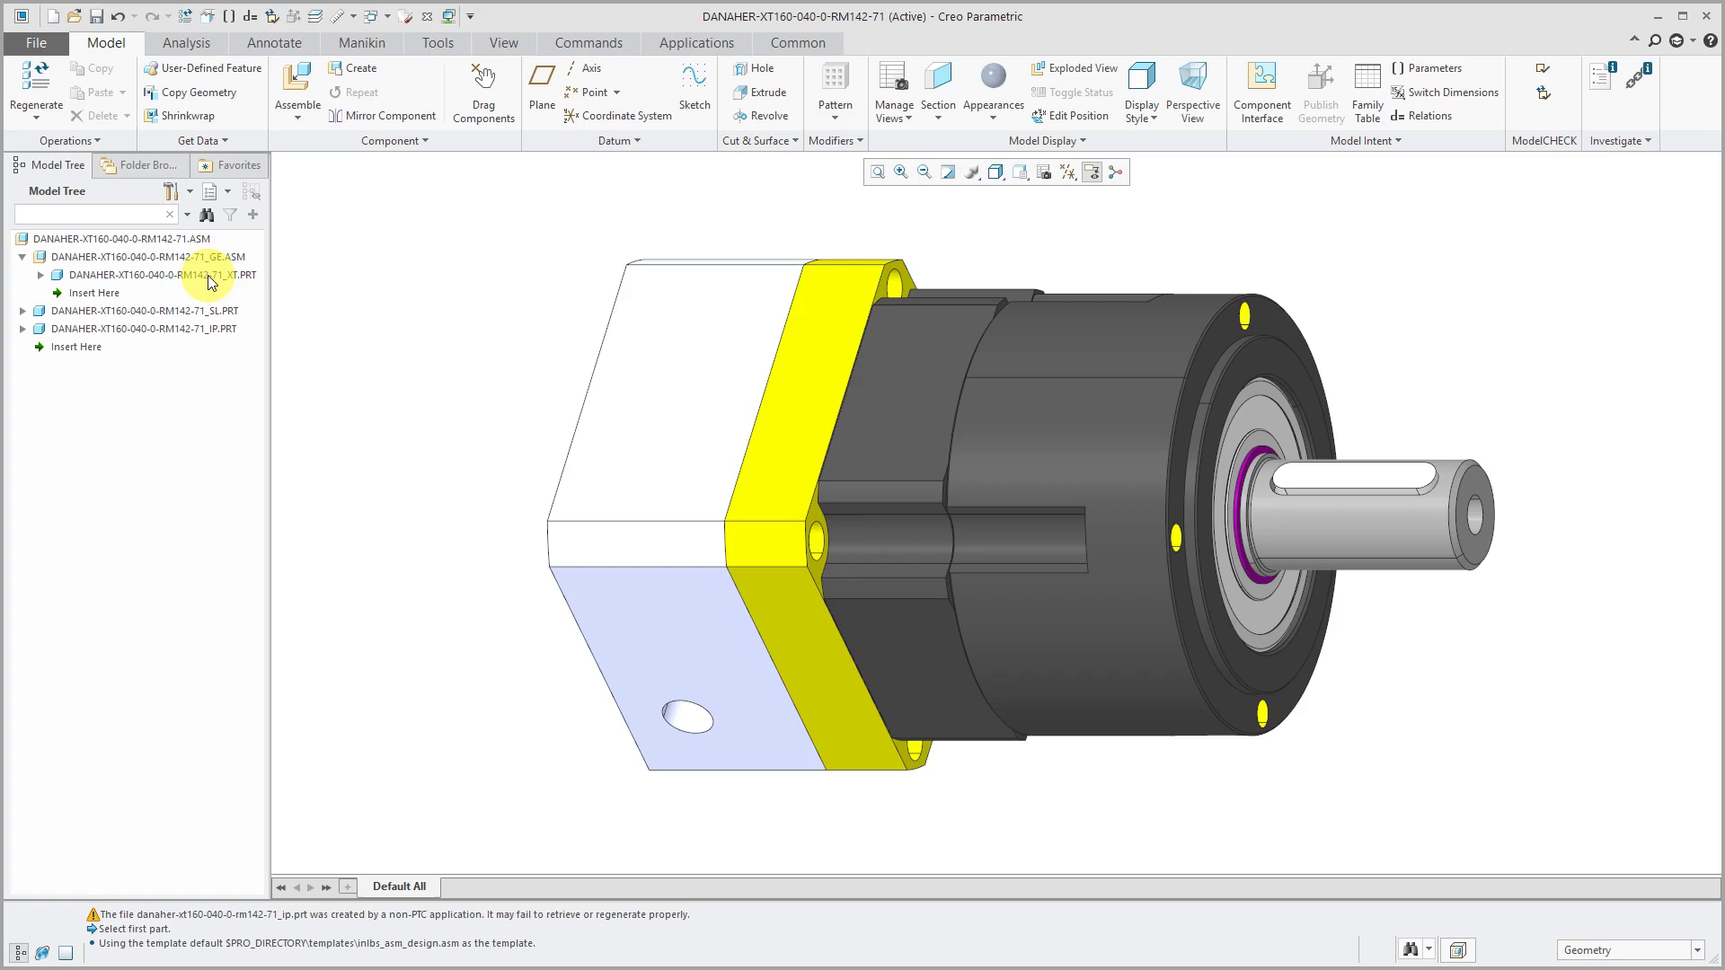
Restructure the XT part out of the GE subassembly into the top-level assembly DANAHER-XT160-040-0-RM142-71.ASM
{"action": "left_click", "coordinate": [407, 141]}
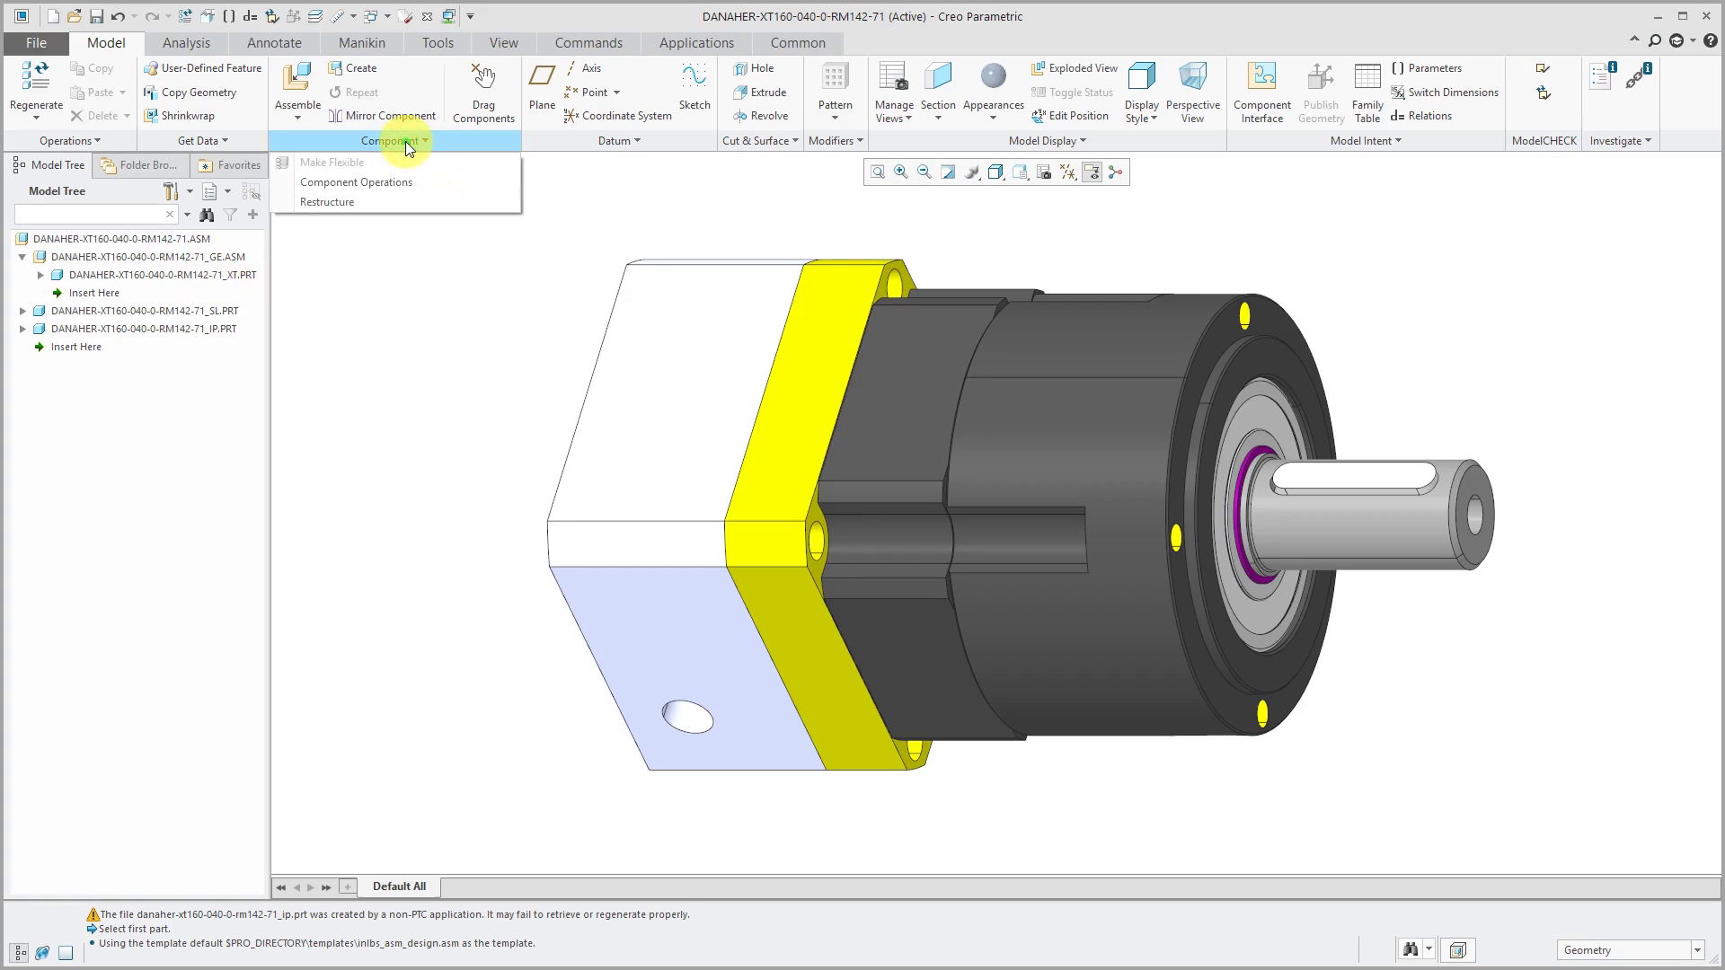
{"action": "left_click", "coordinate": [366, 205]}
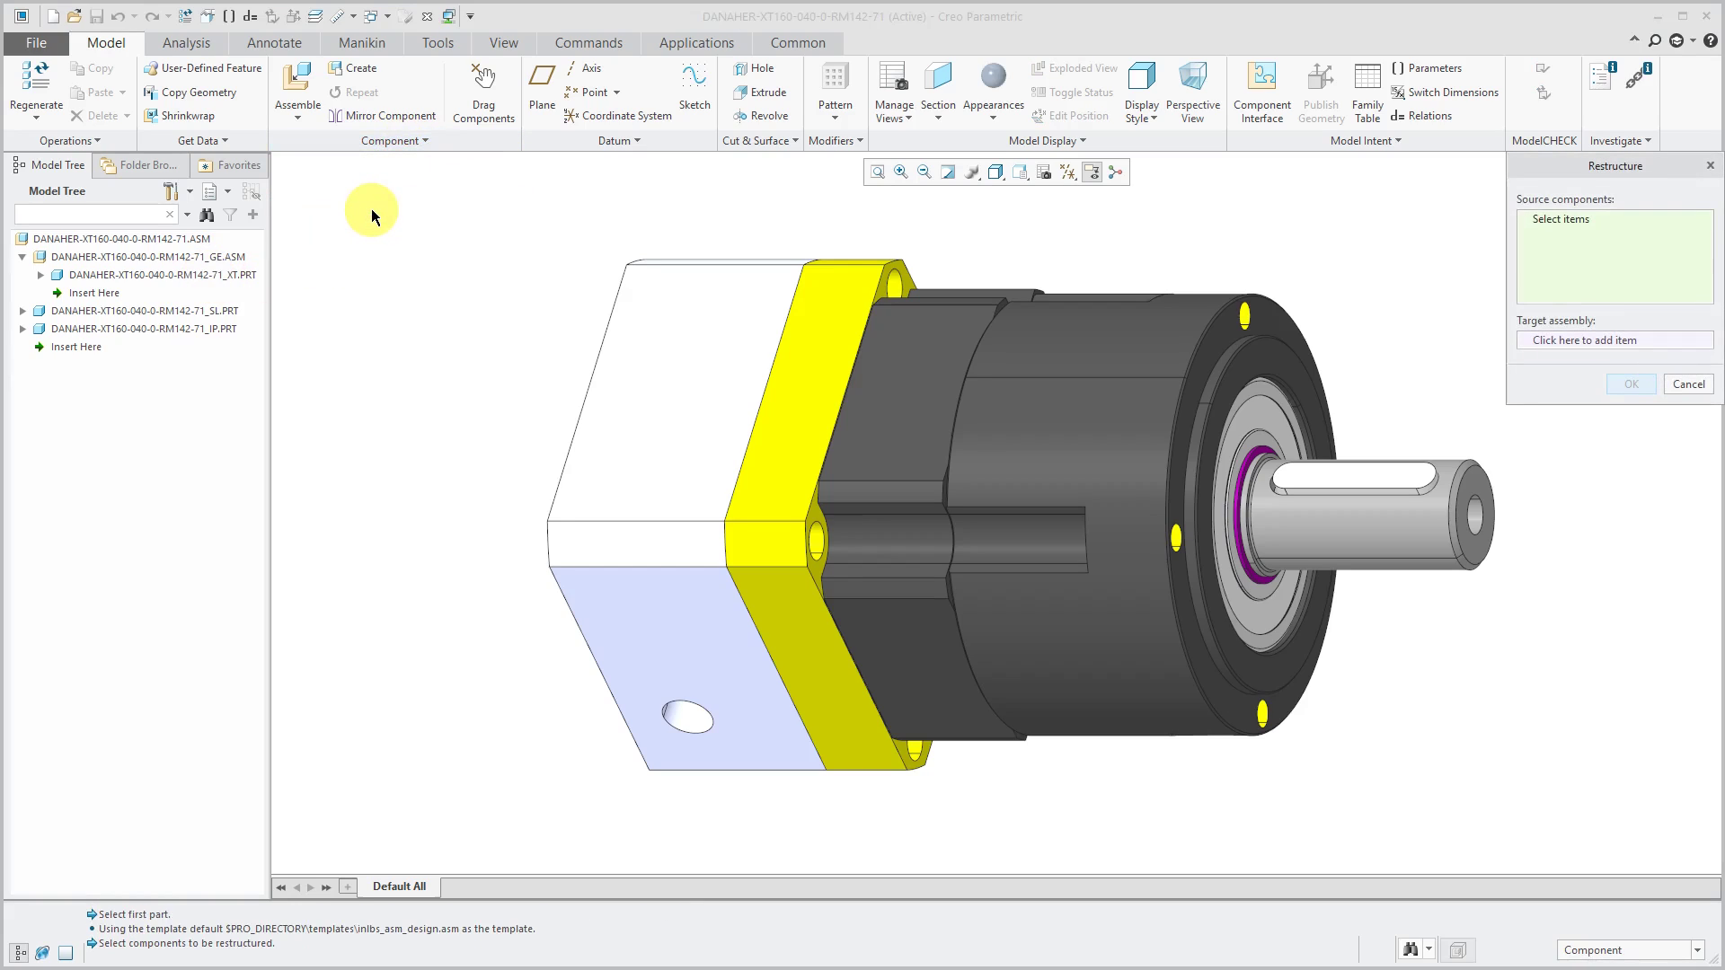
{"action": "left_click", "coordinate": [169, 274]}
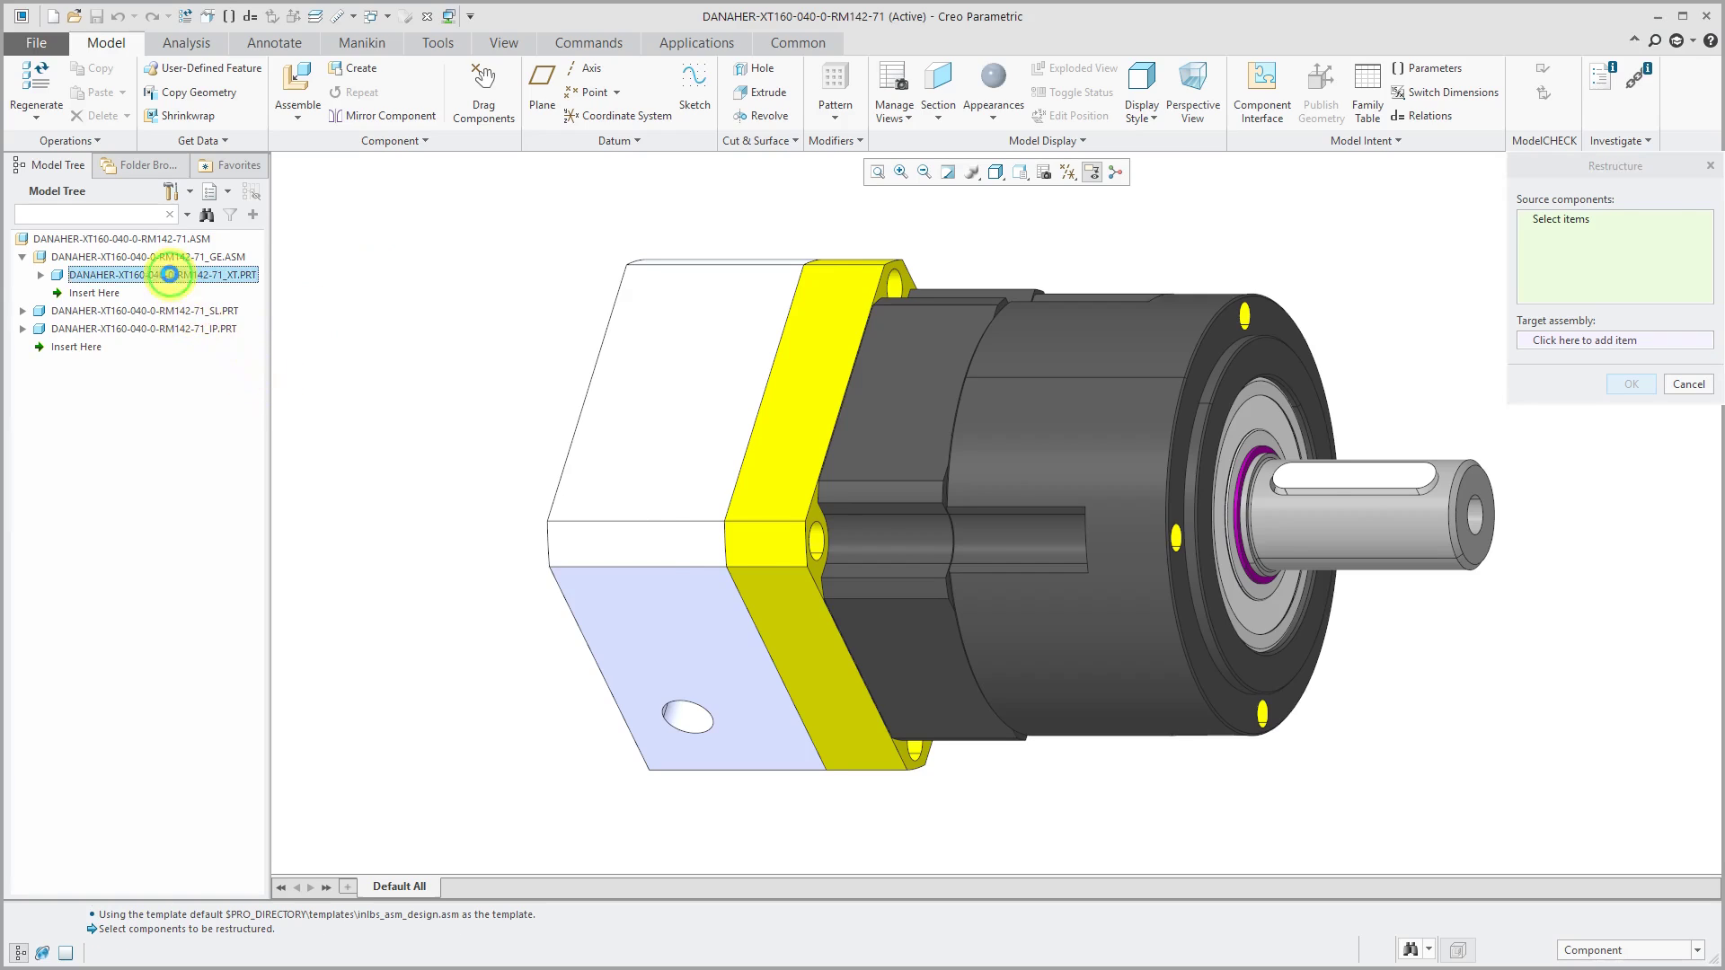
{"action": "right_click", "coordinate": [424, 273]}
{"action": "left_click", "coordinate": [466, 309]}
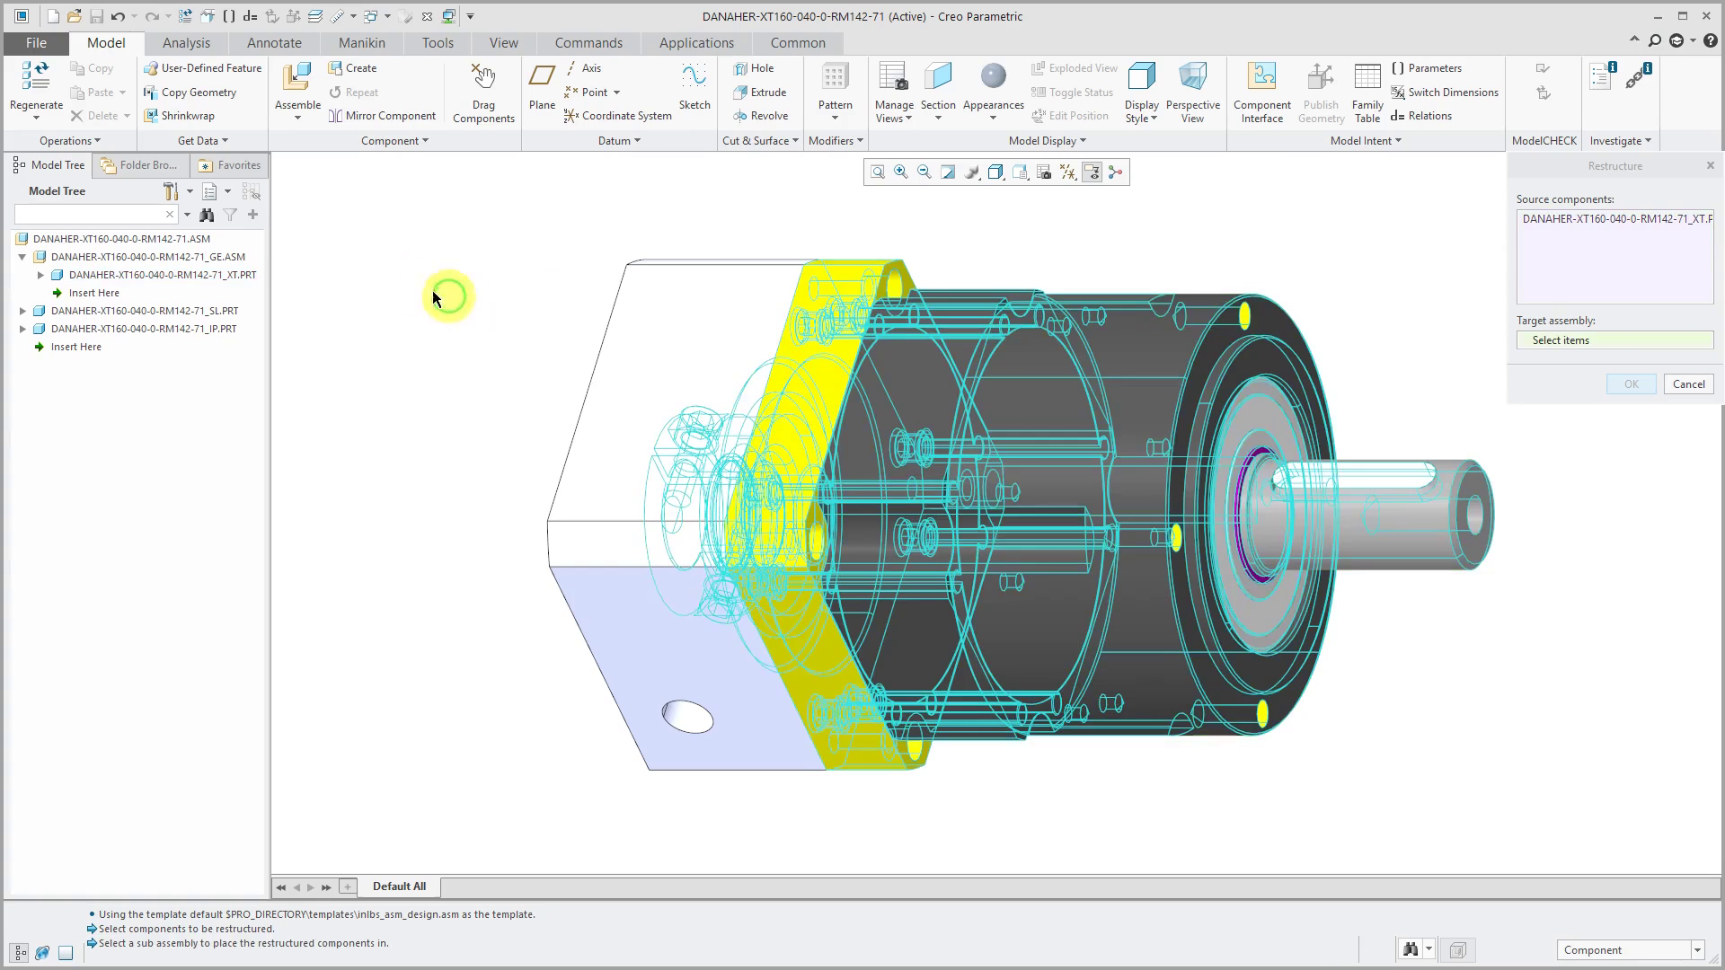
{"action": "left_click", "coordinate": [222, 241]}
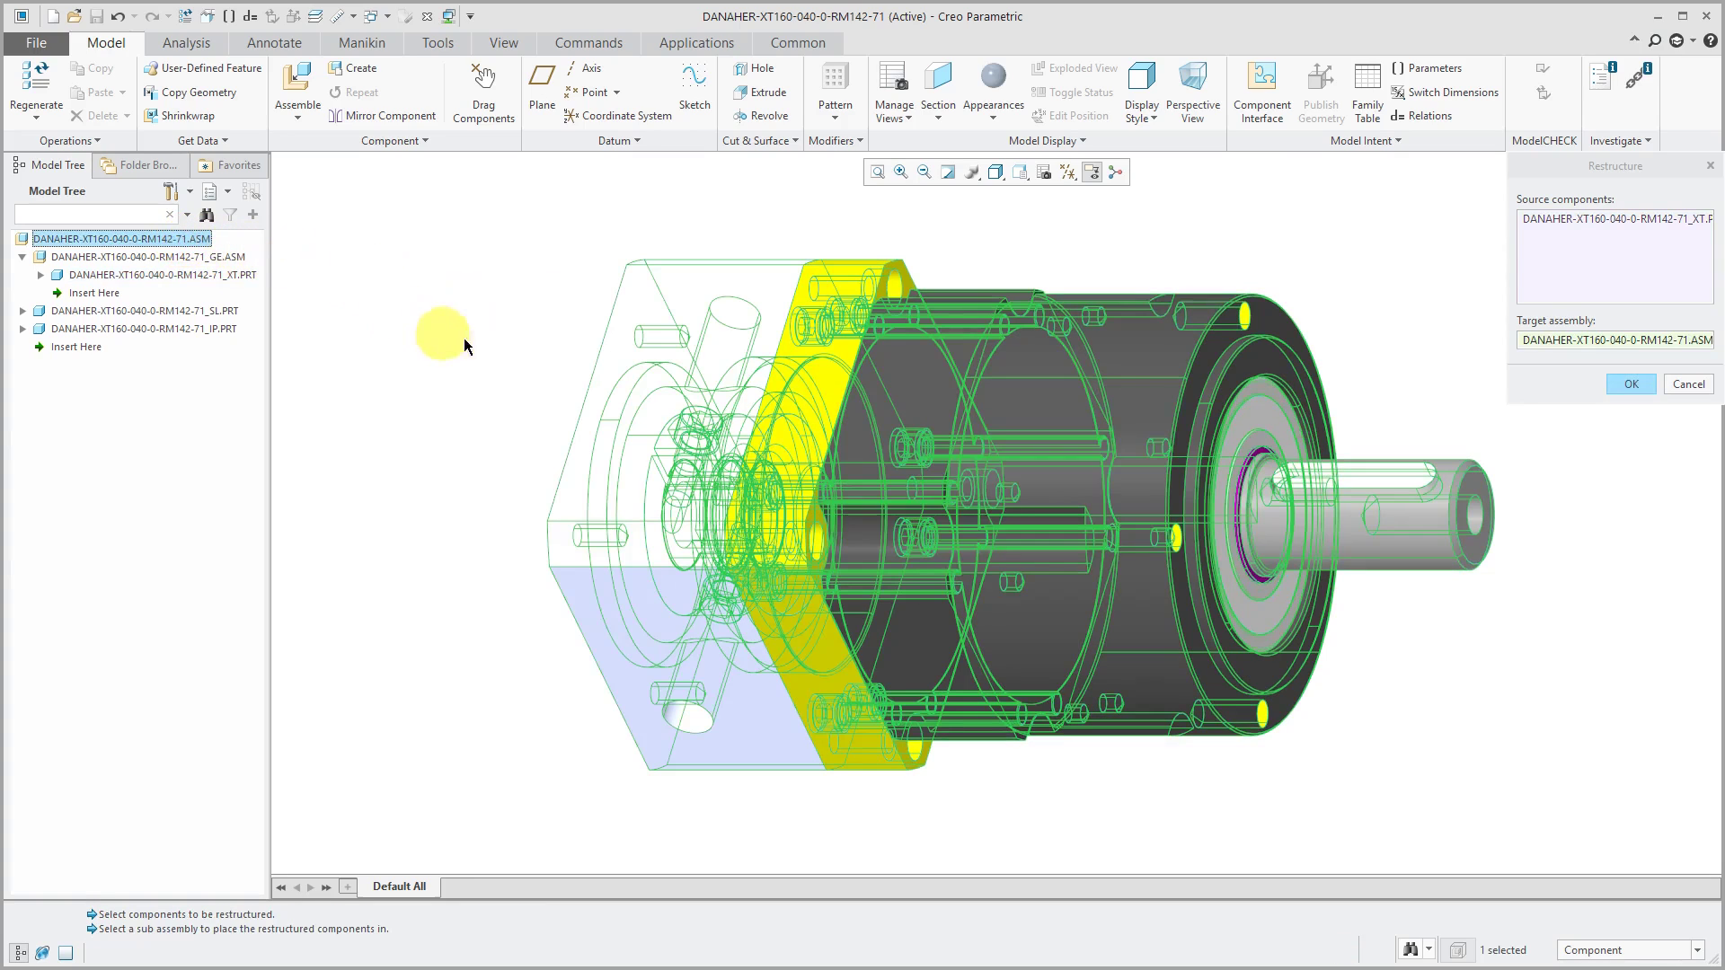
{"action": "left_click", "coordinate": [1629, 383]}
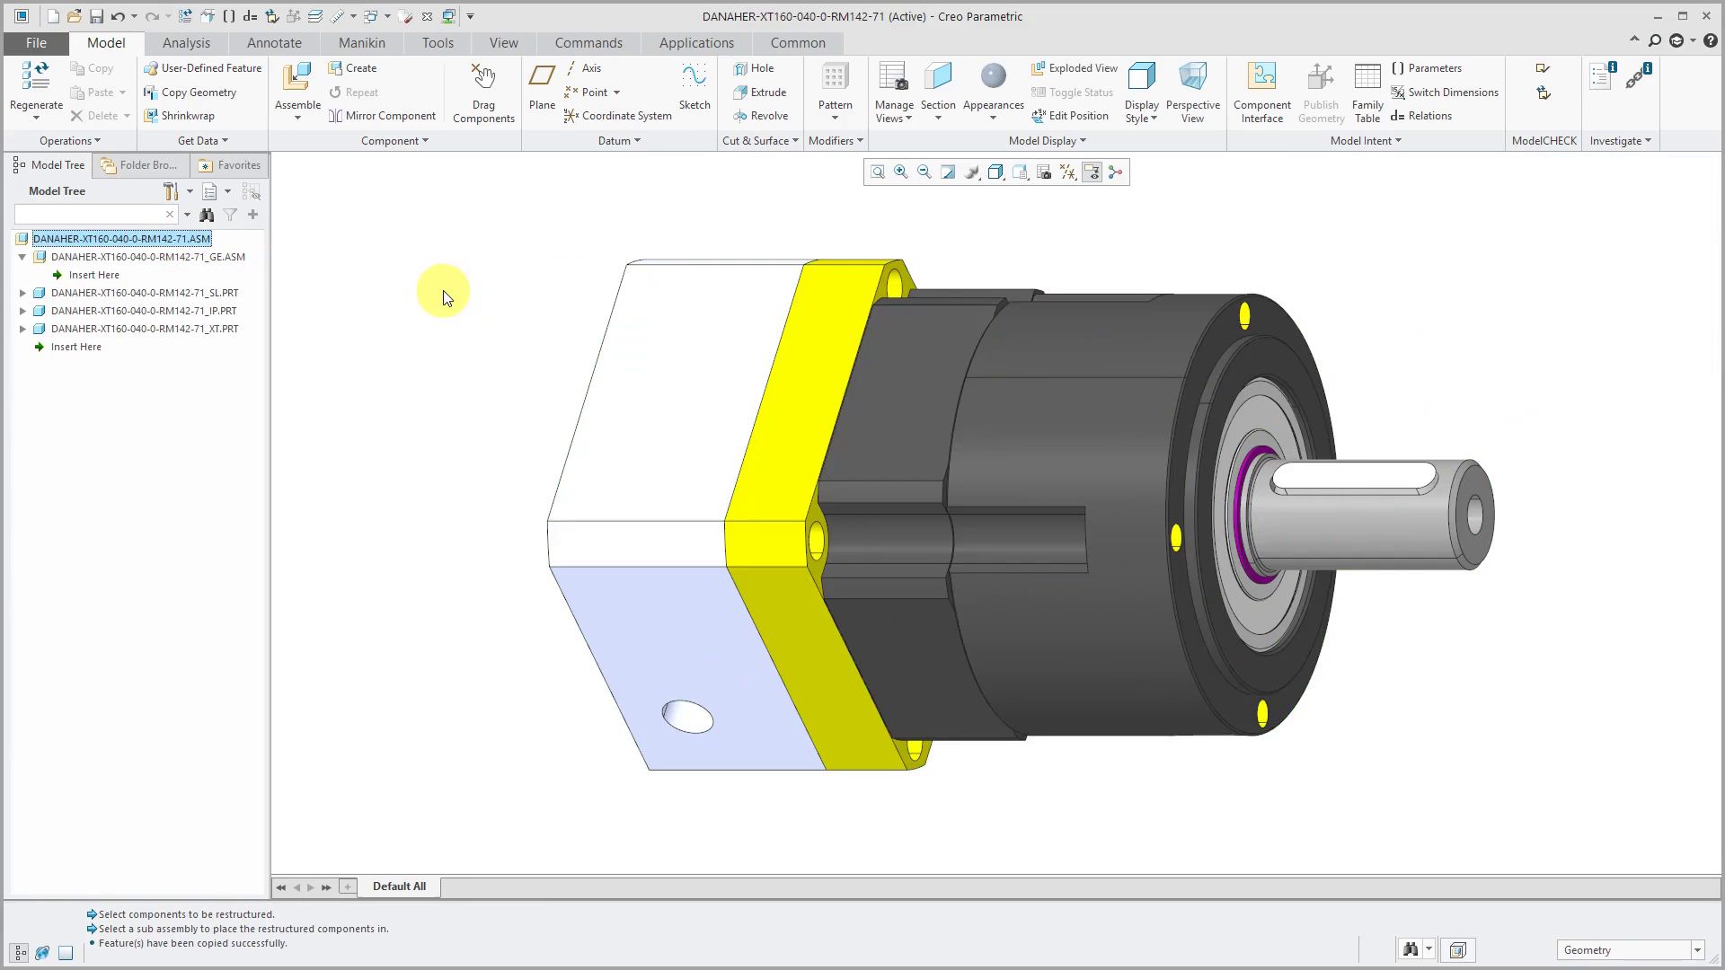
Delete the empty GE subassembly from the top-level assembly
{"action": "left_click", "coordinate": [120, 258]}
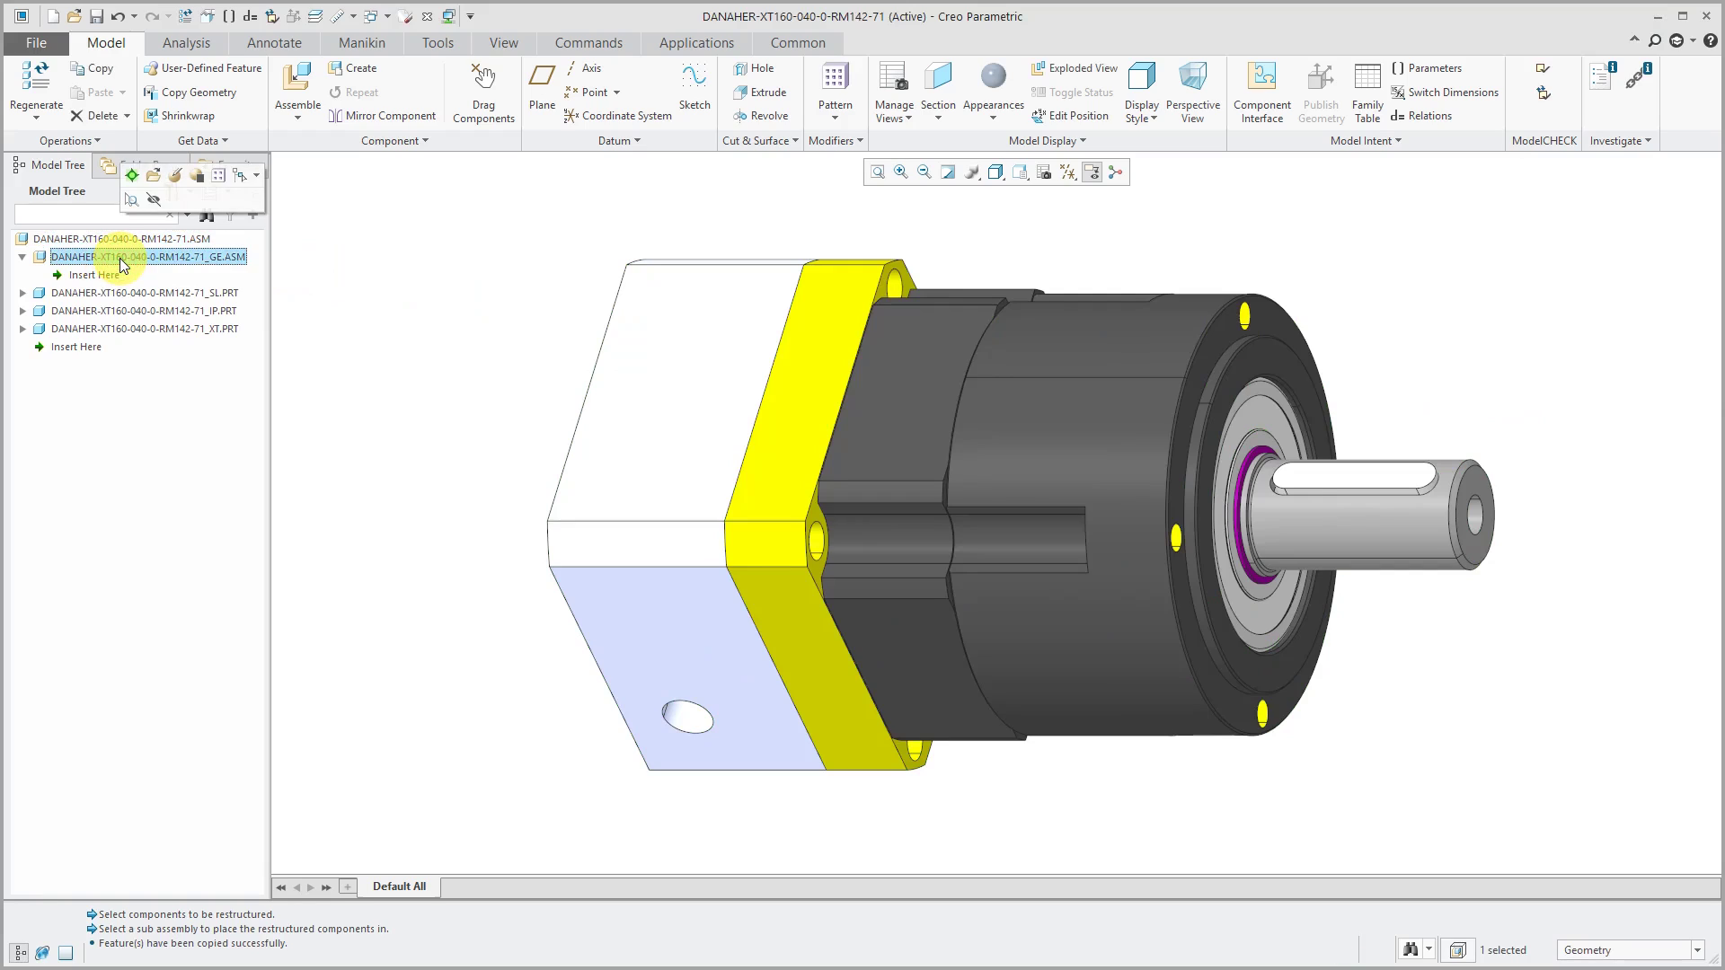
{"action": "right_click", "coordinate": [120, 257]}
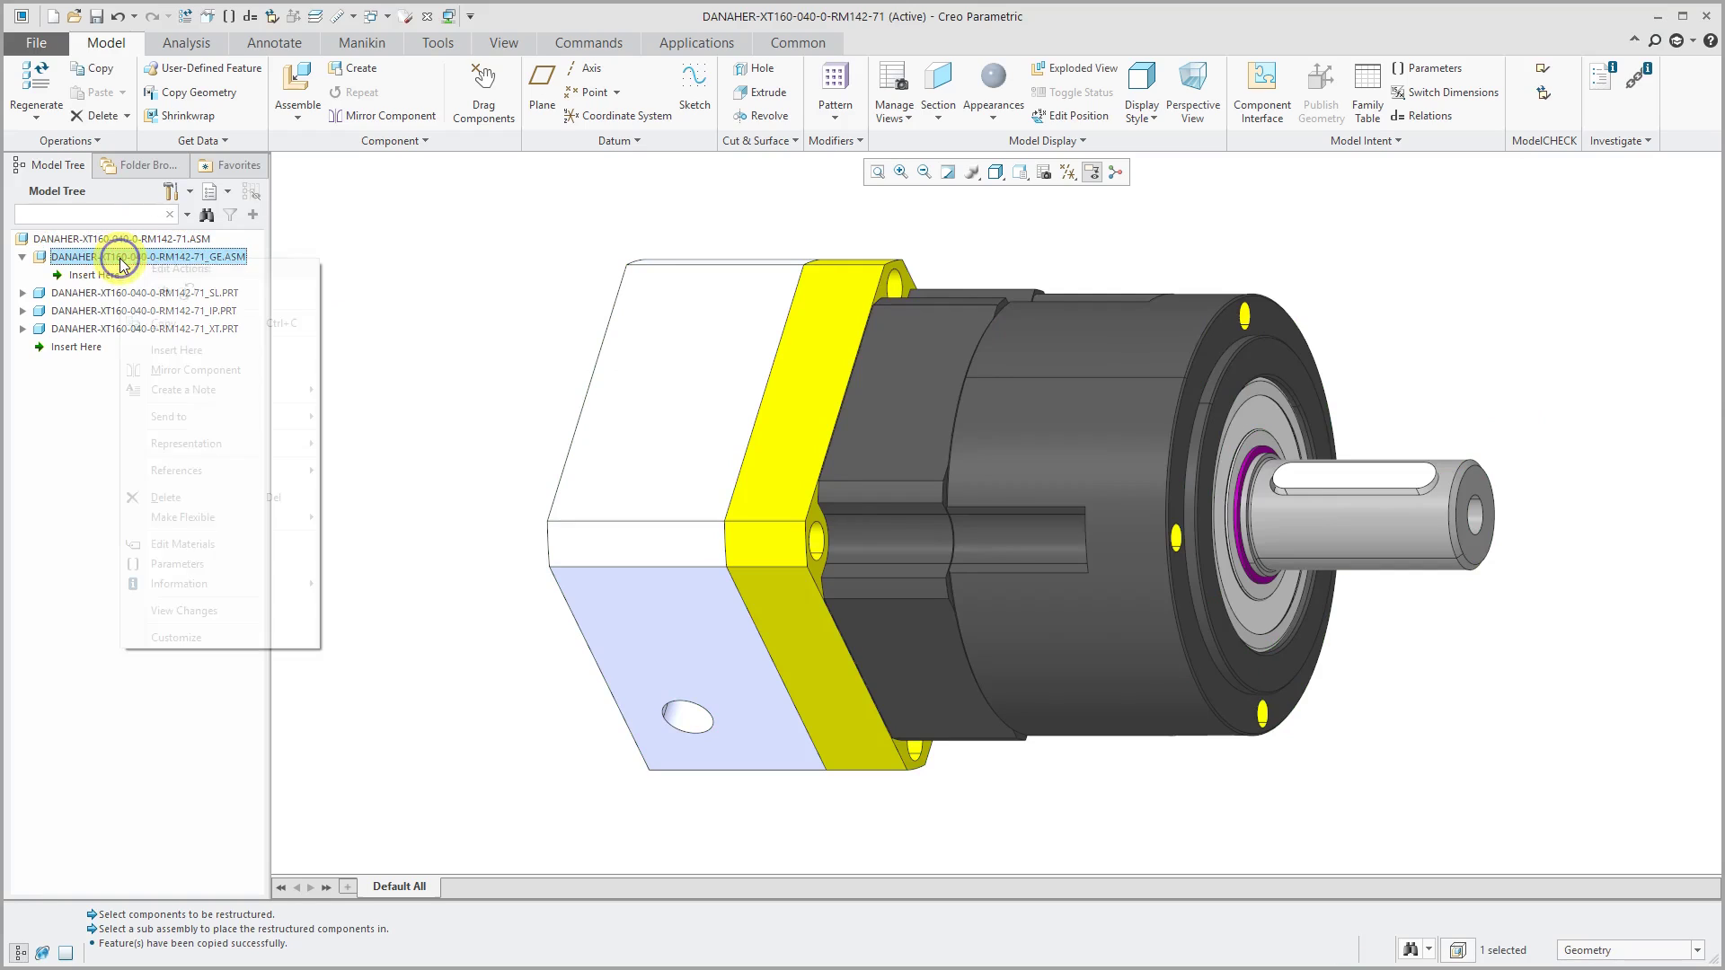
{"action": "left_click", "coordinate": [203, 497]}
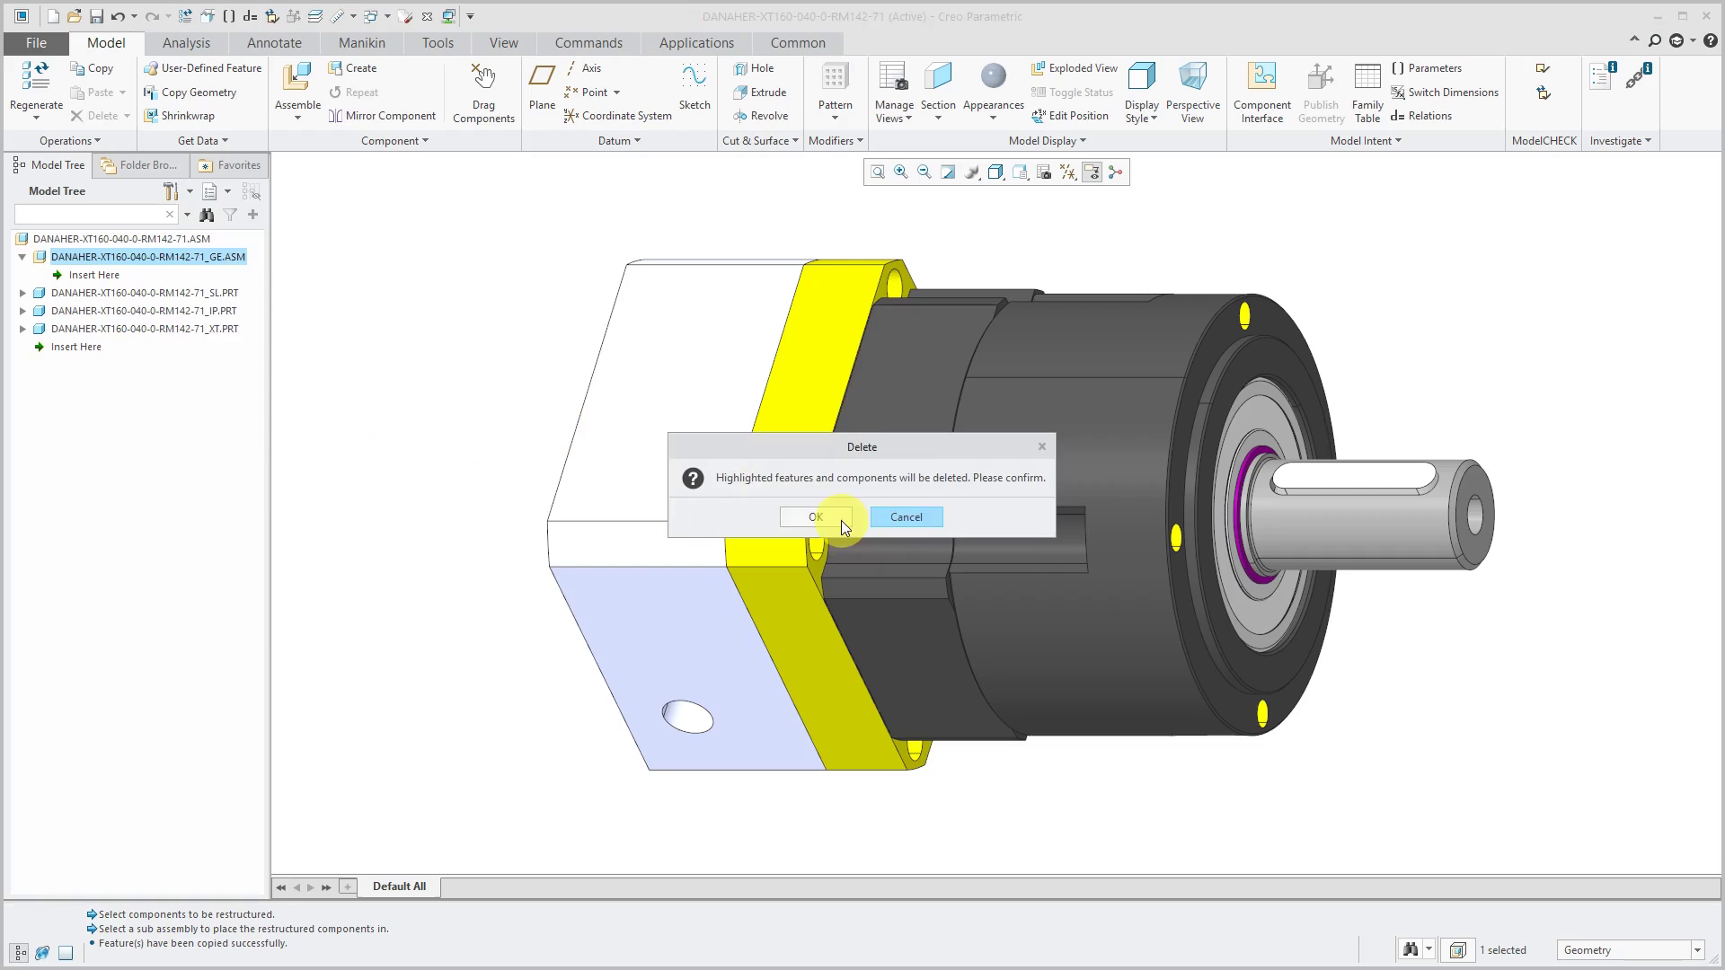
{"action": "left_click", "coordinate": [841, 521]}
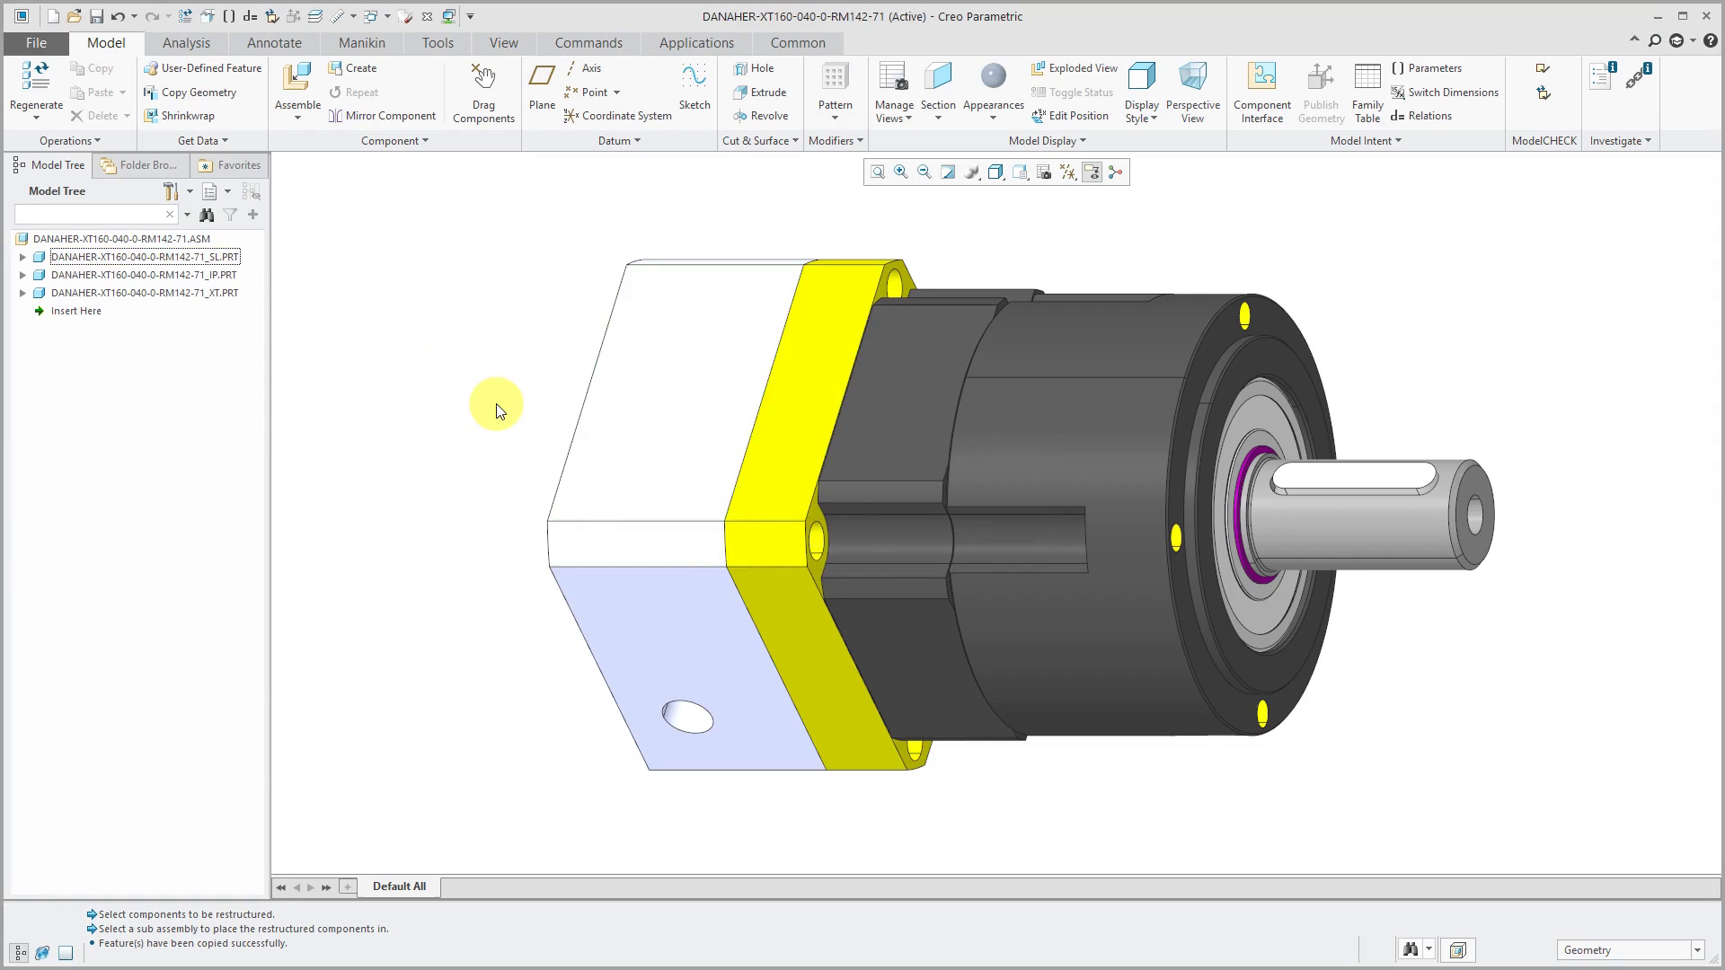
Highlight the SL, IP and XT parts in turn to identify each one's geometry
{"action": "left_click", "coordinate": [139, 256]}
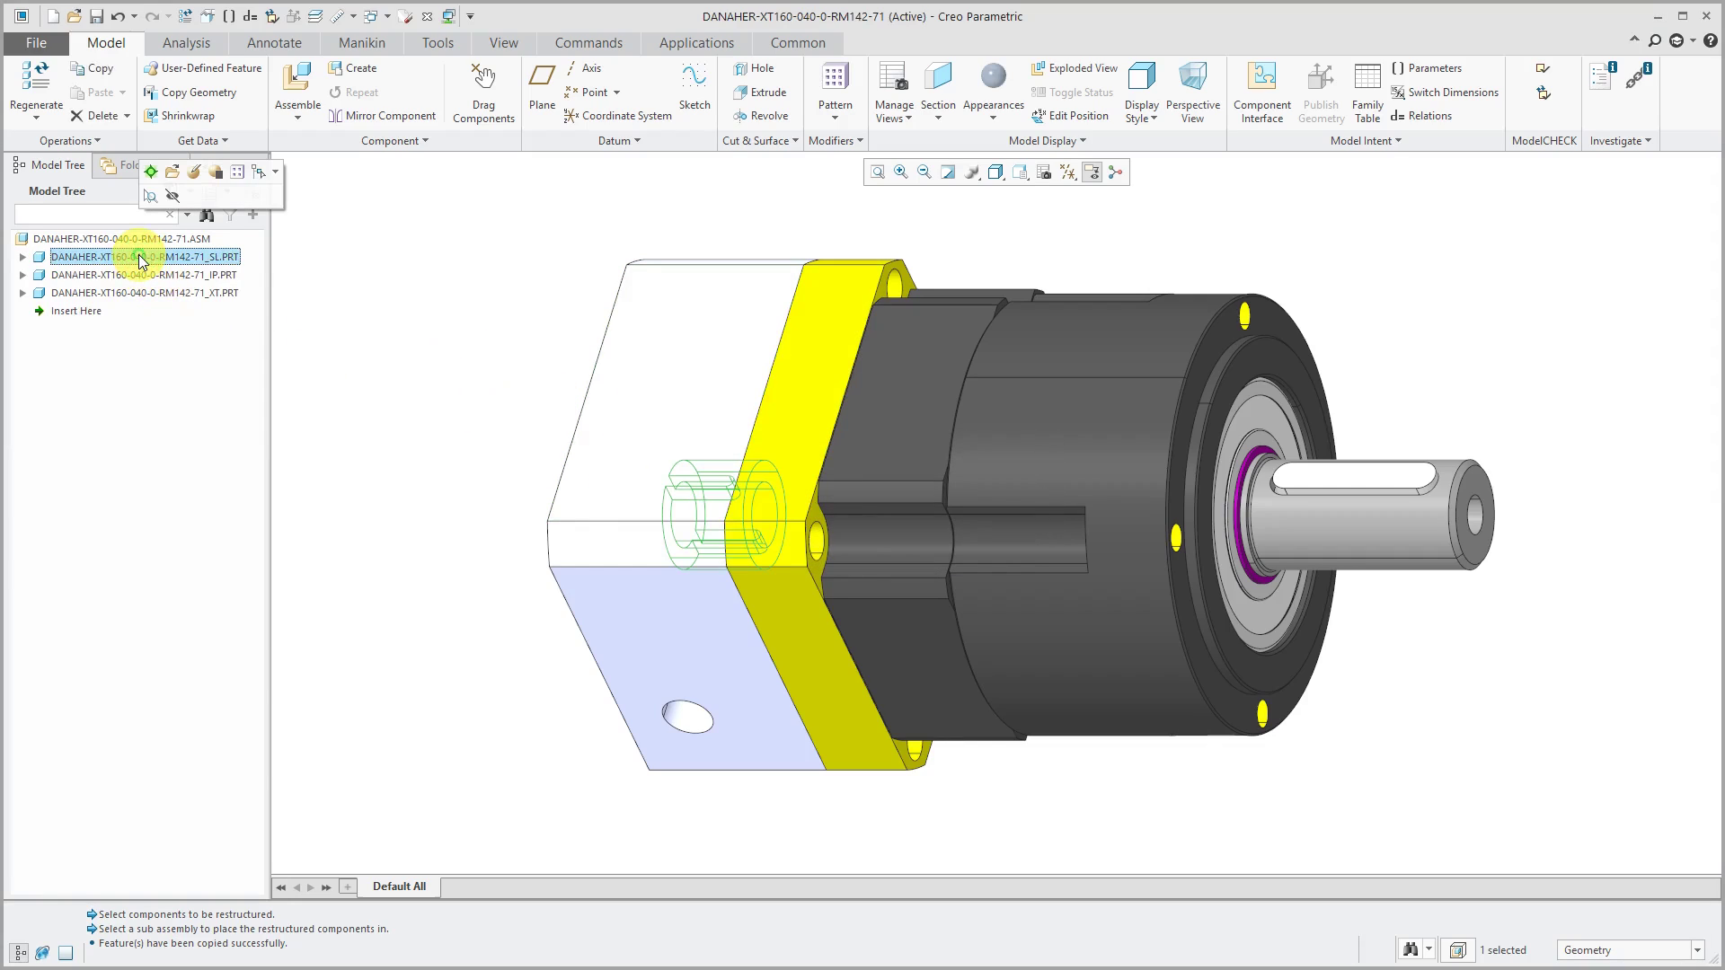
{"action": "left_click", "coordinate": [139, 275]}
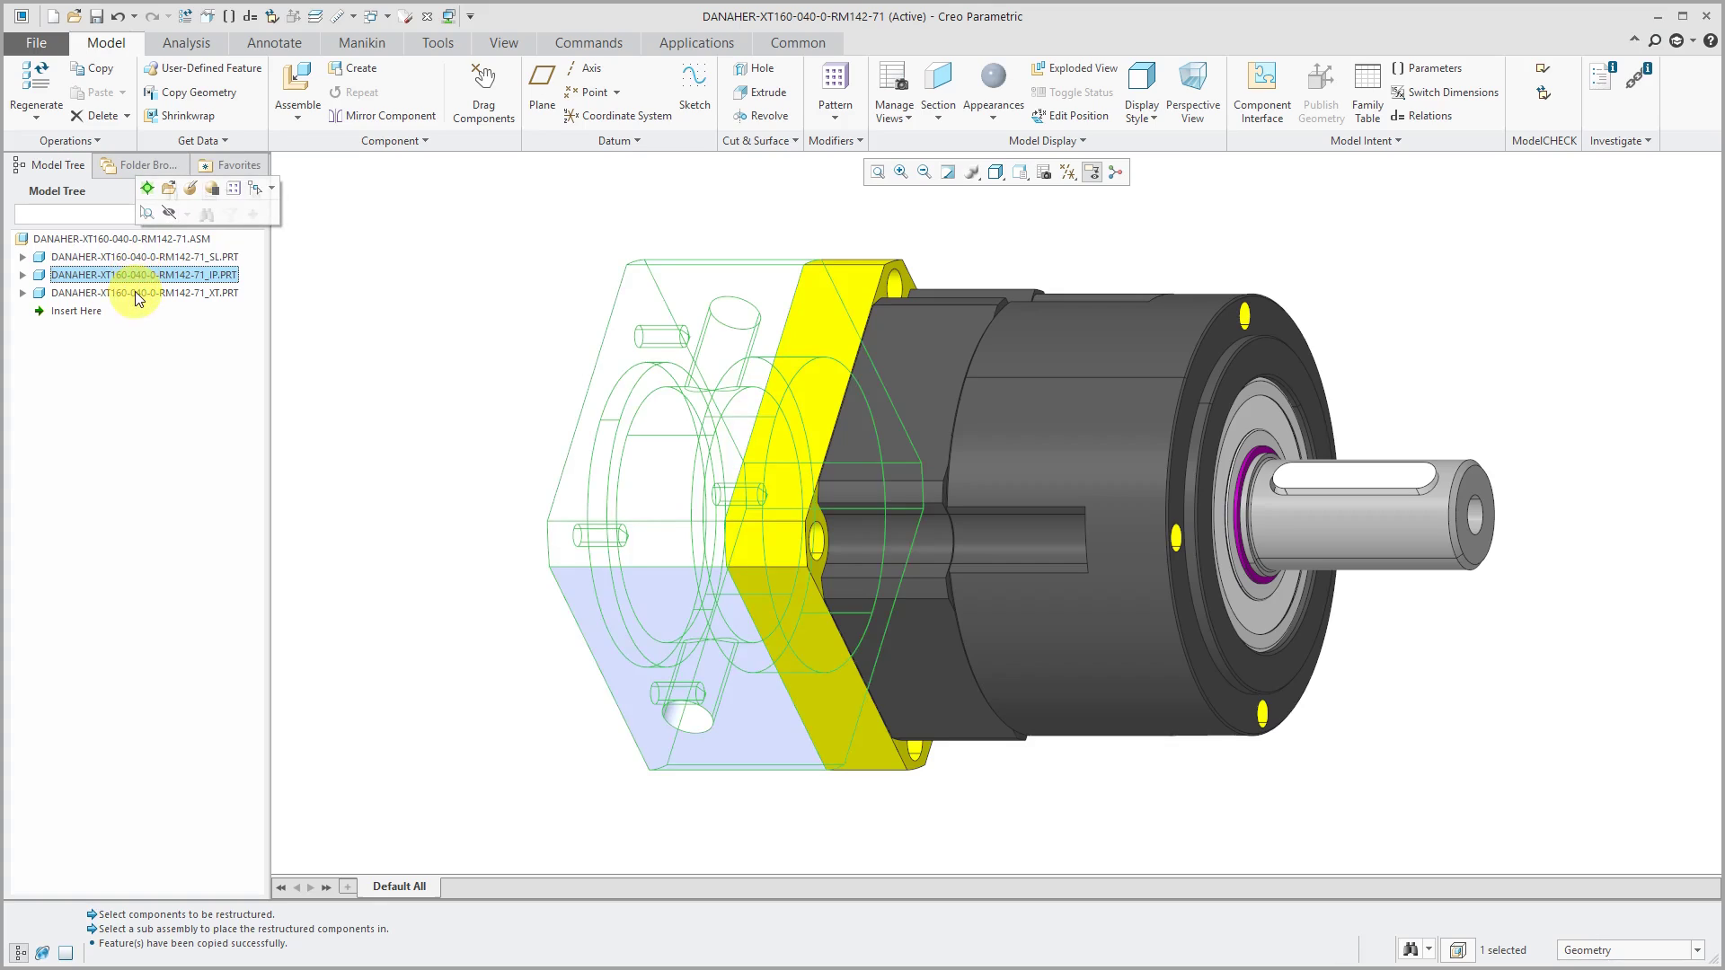
{"action": "left_click", "coordinate": [135, 293]}
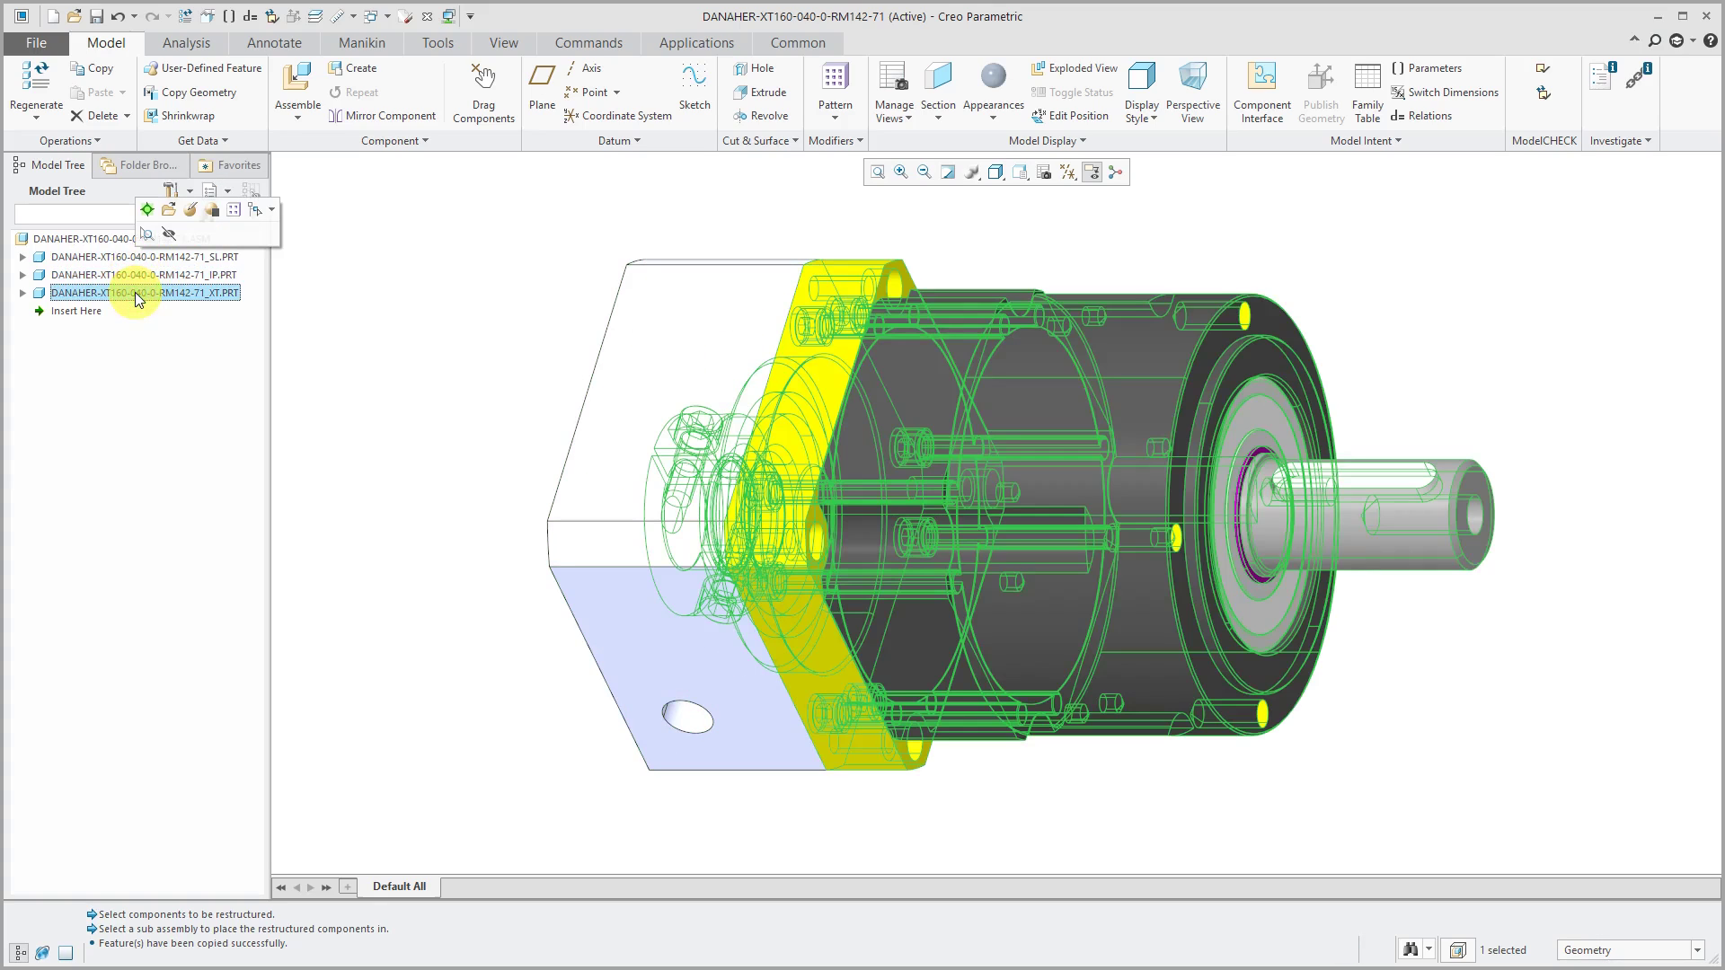
{"action": "left_click", "coordinate": [454, 277]}
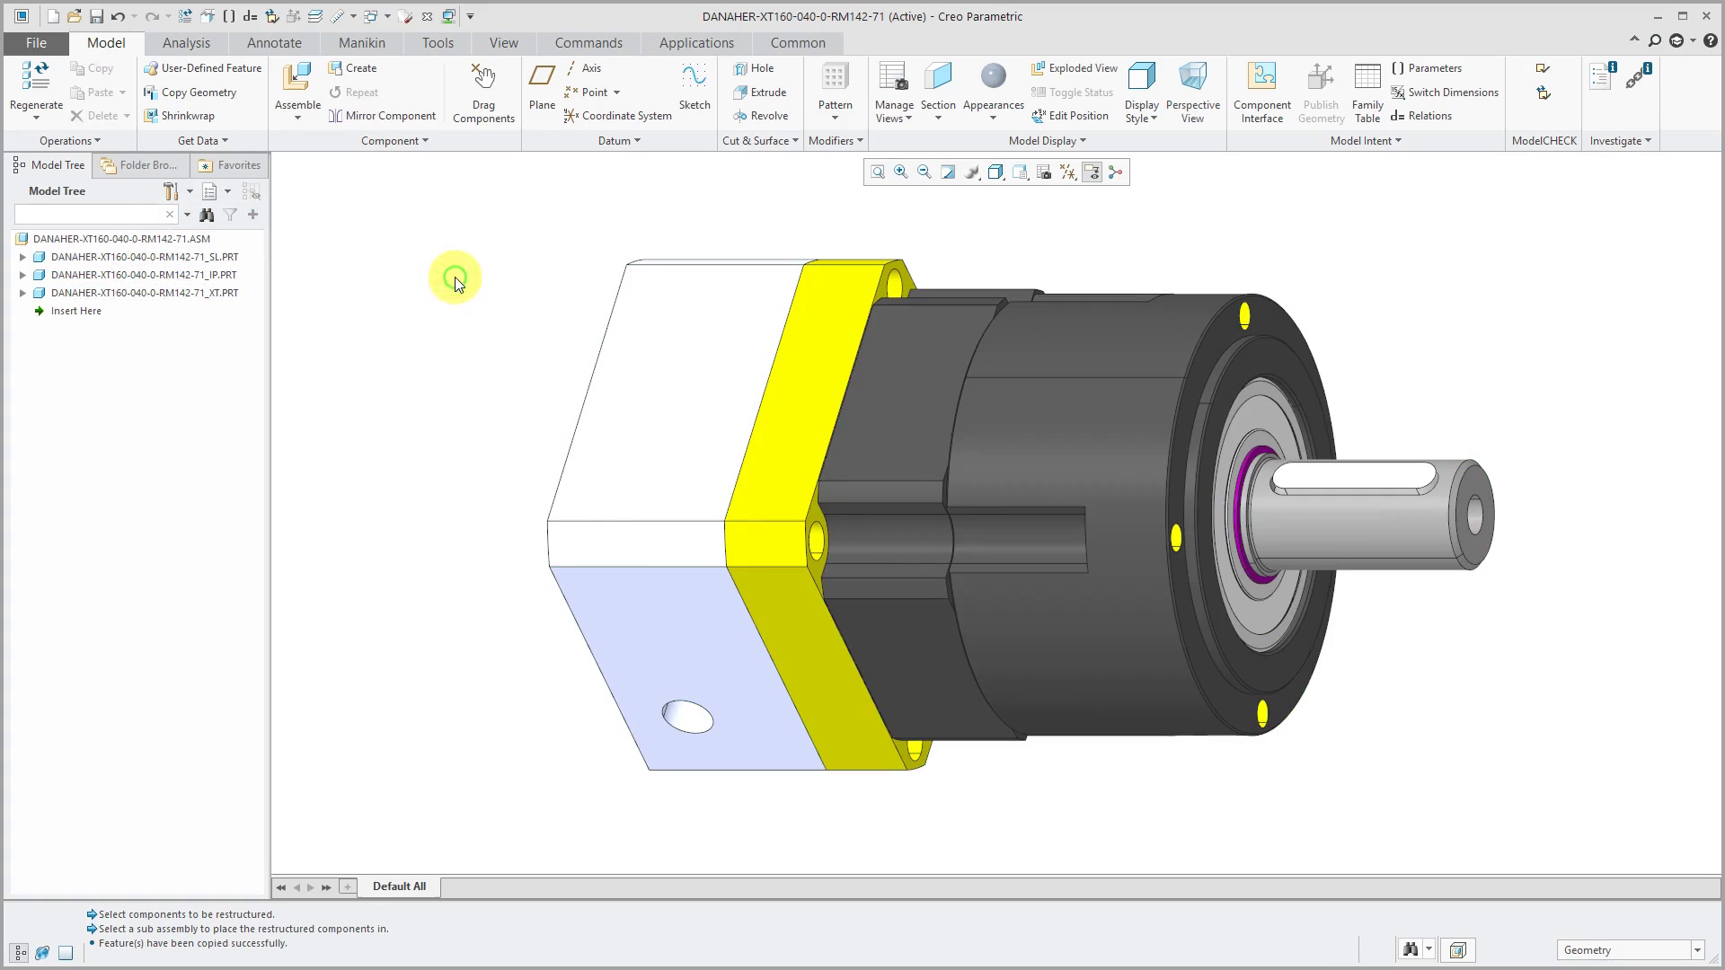
Set up a Boolean Merge with the XT part as modified model and the SL and IP parts as modifying components
{"action": "left_click", "coordinate": [422, 142]}
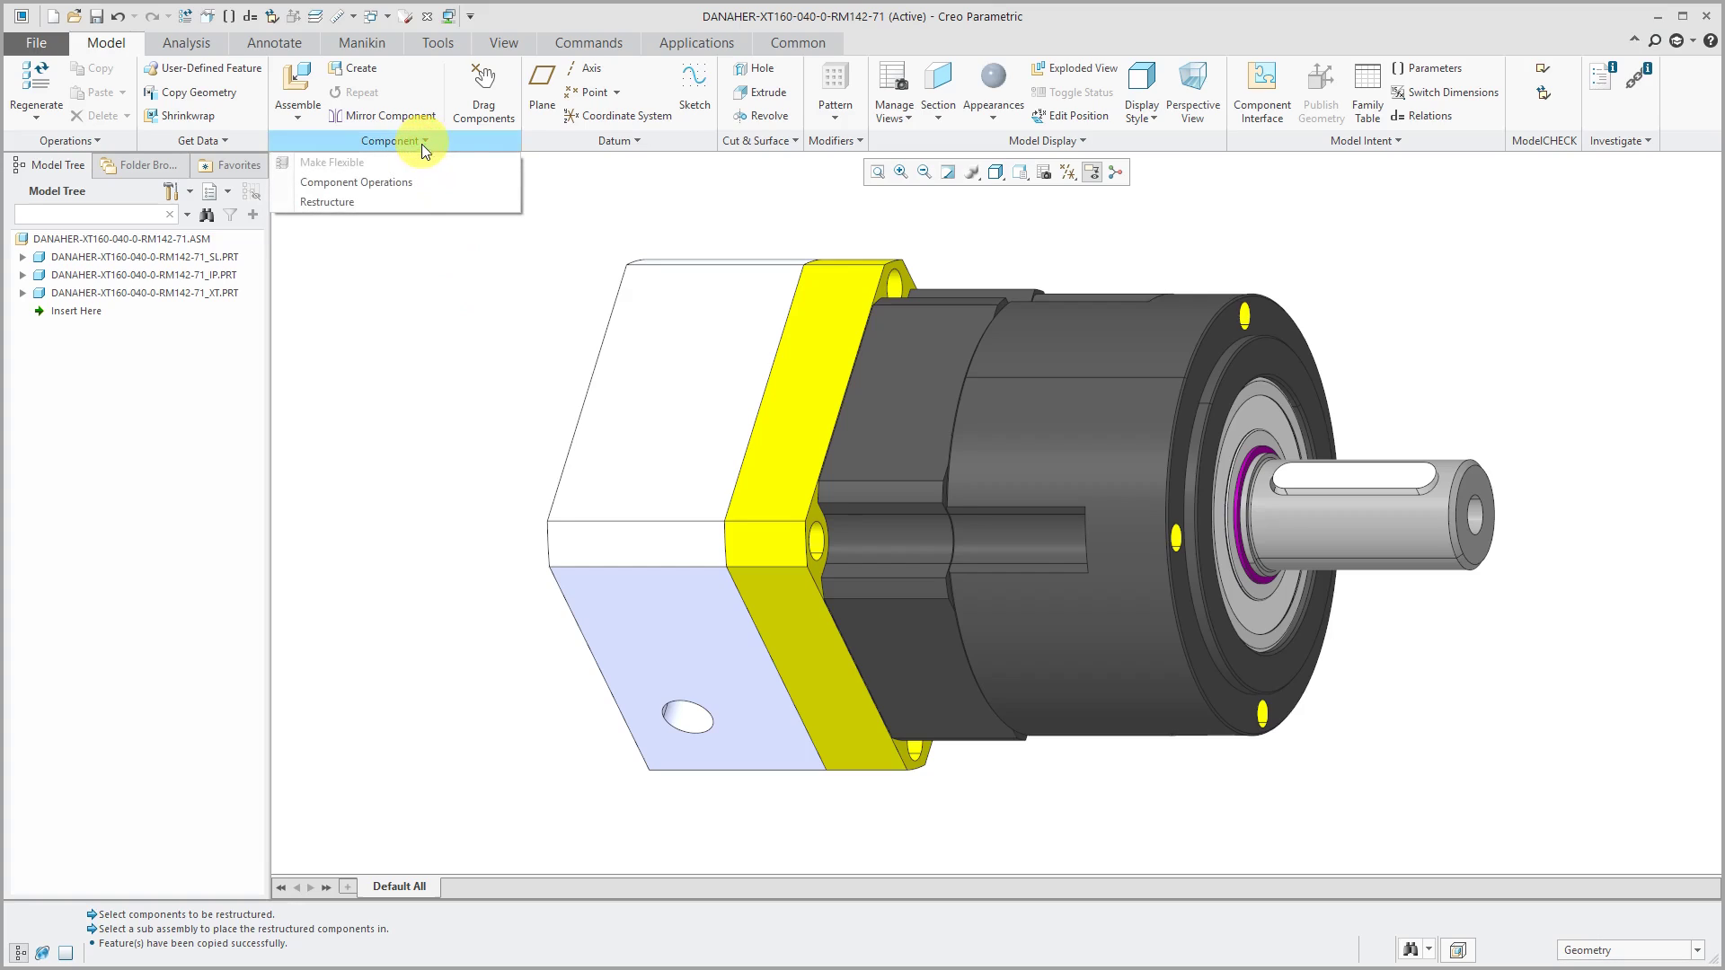
{"action": "left_click", "coordinate": [419, 180]}
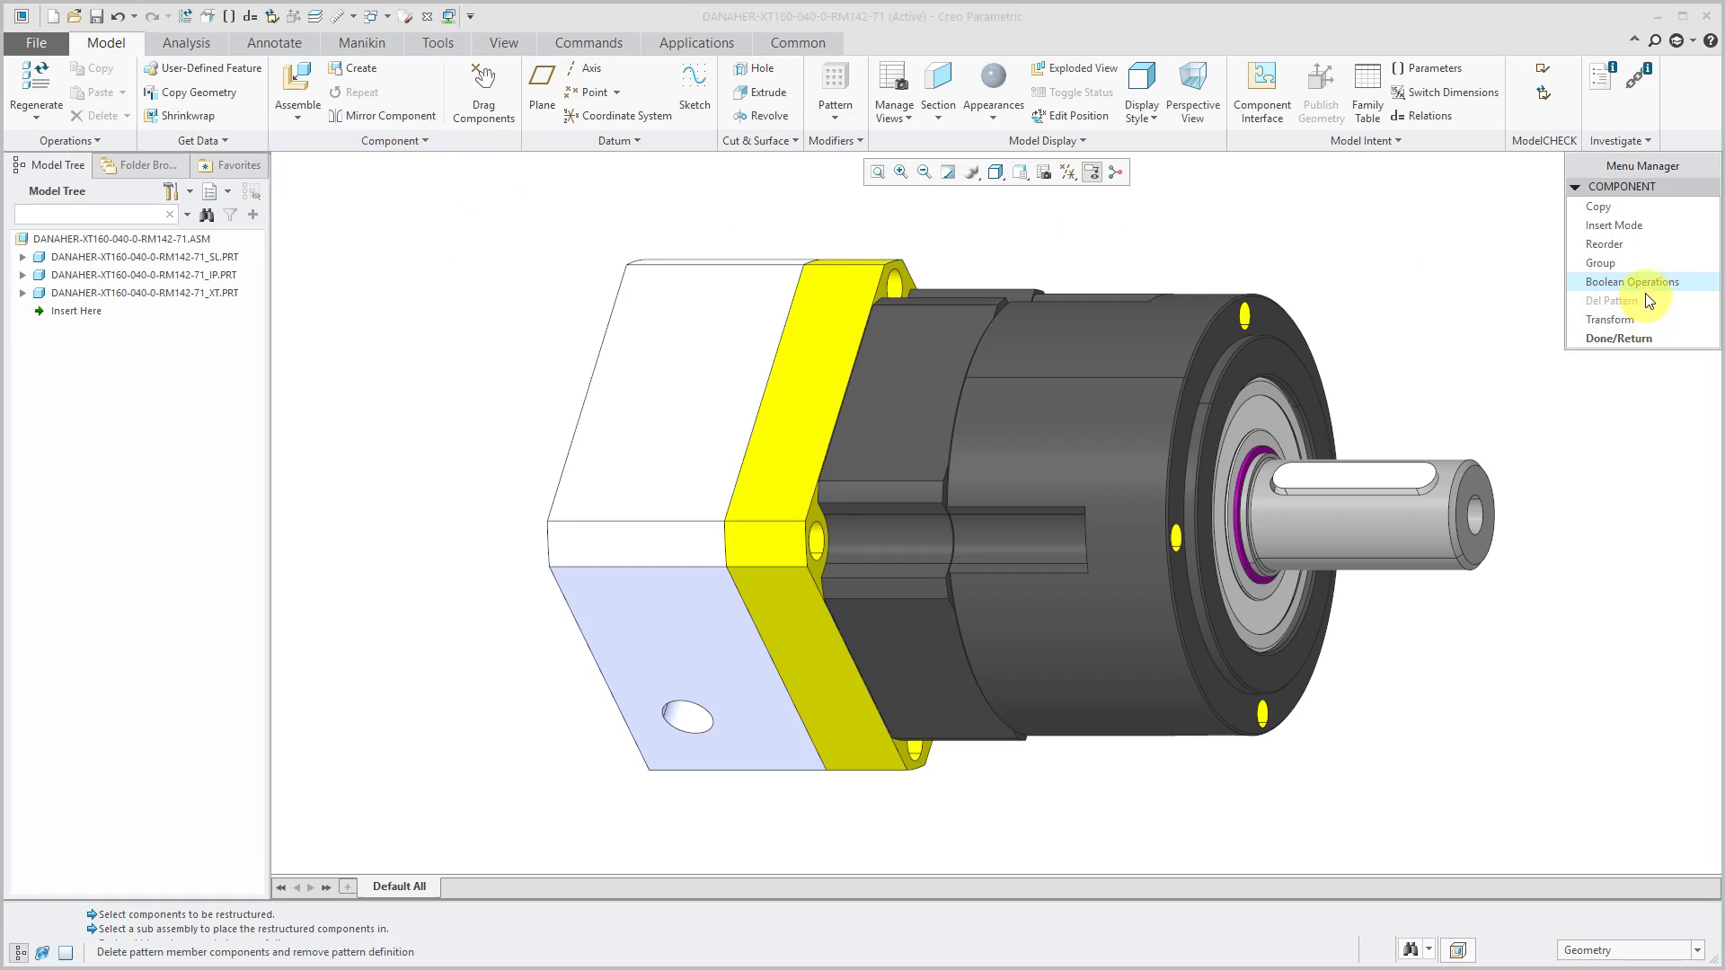
{"action": "left_click", "coordinate": [1639, 283]}
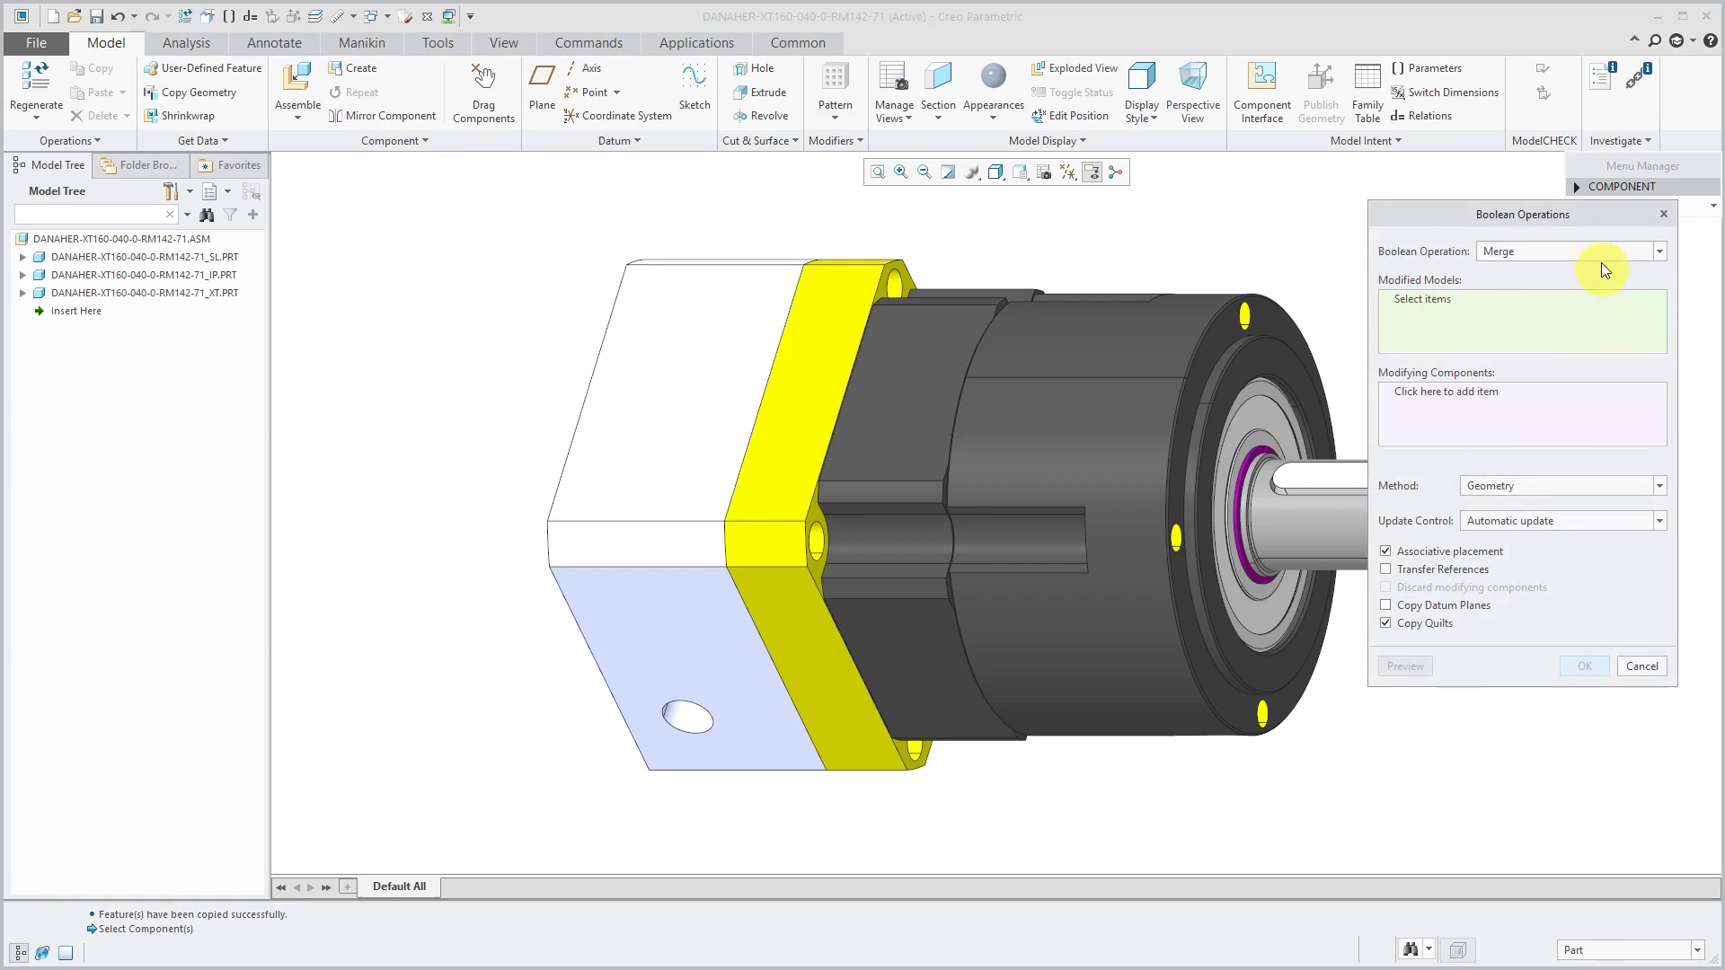
{"action": "left_click", "coordinate": [1110, 382]}
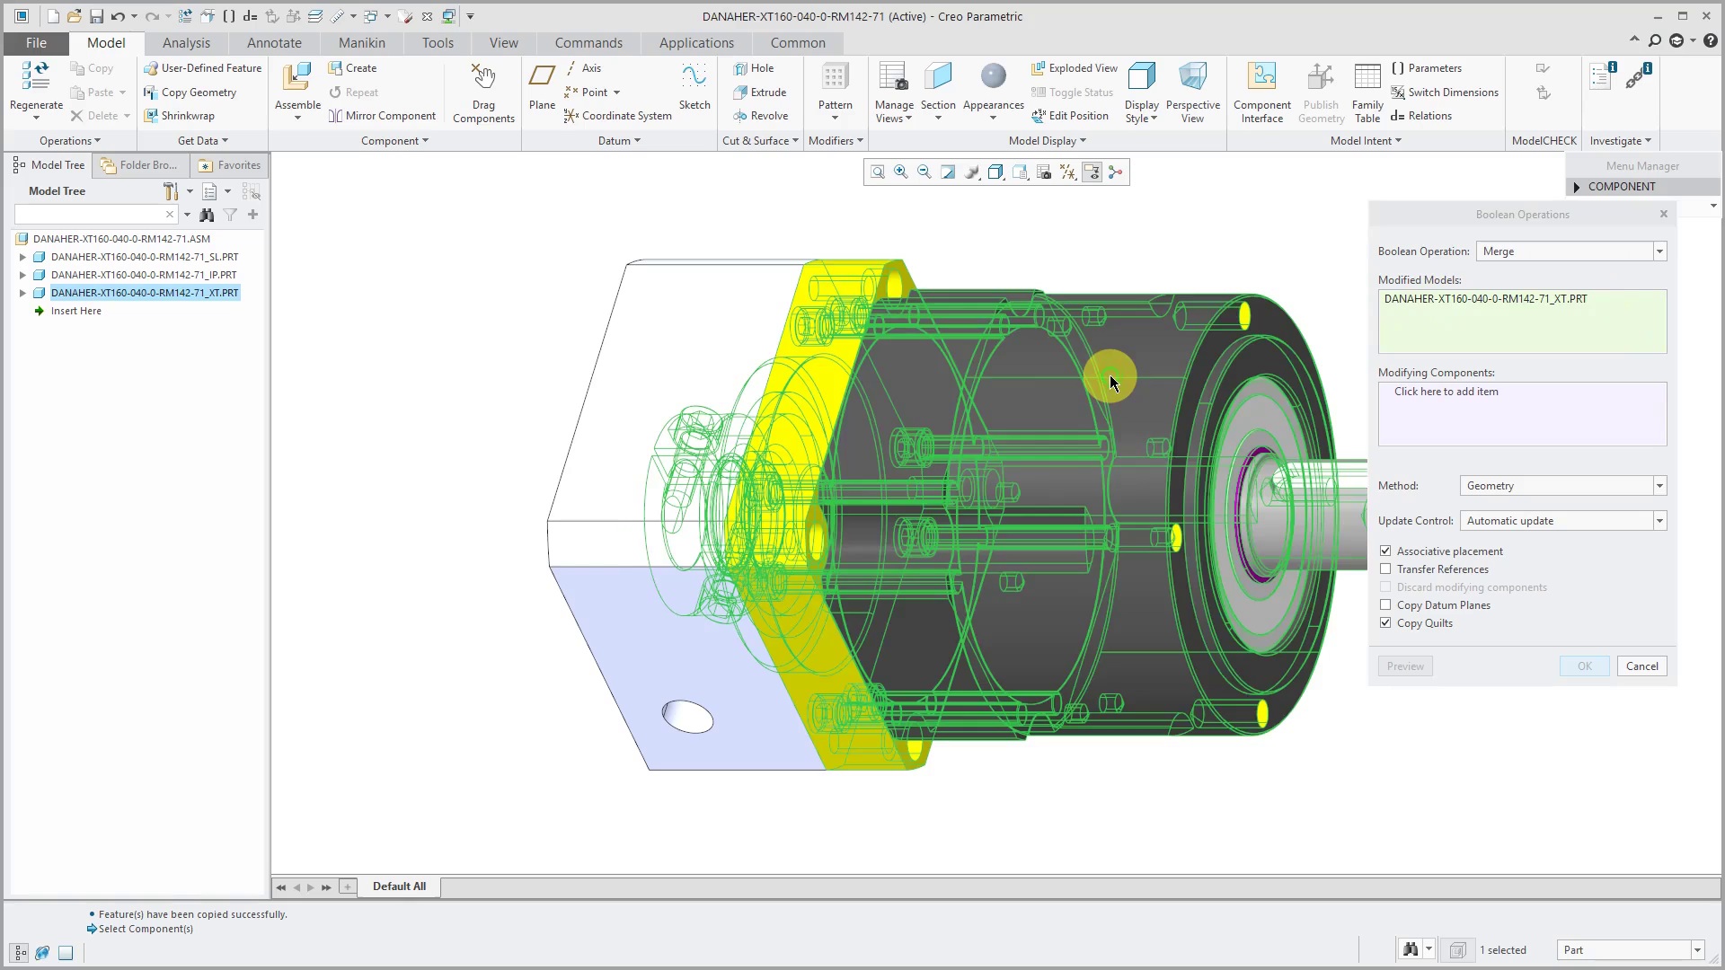
{"action": "left_click", "coordinate": [1421, 396]}
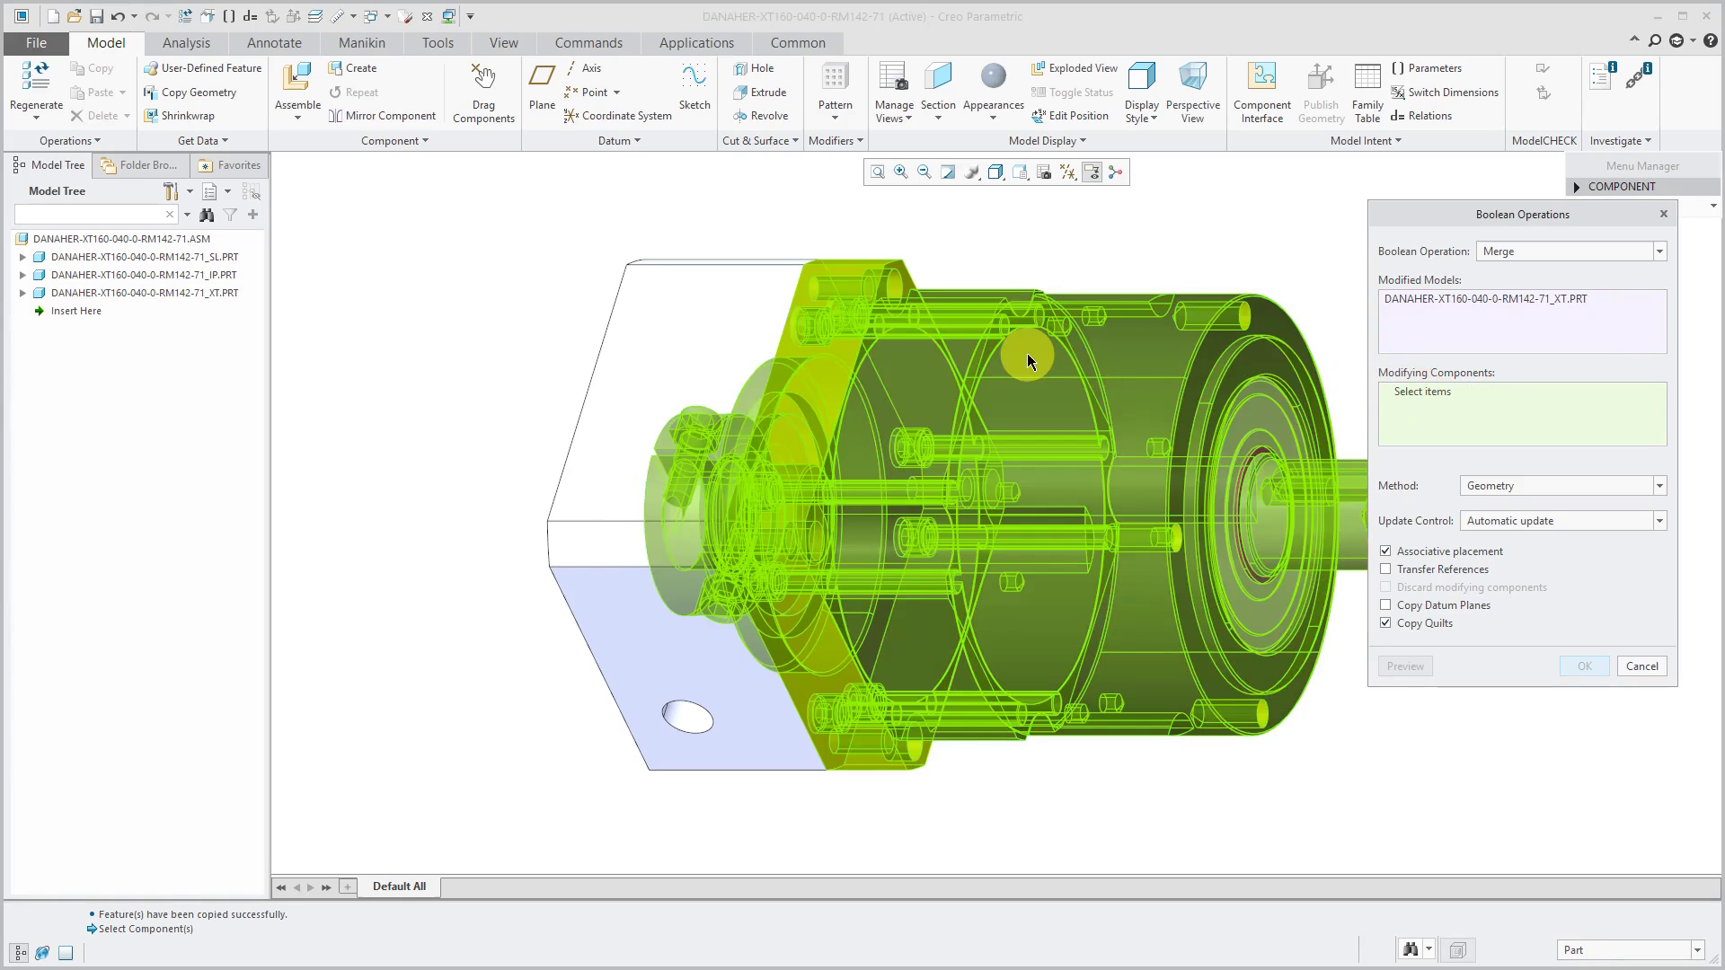
{"action": "left_click", "coordinate": [190, 258]}
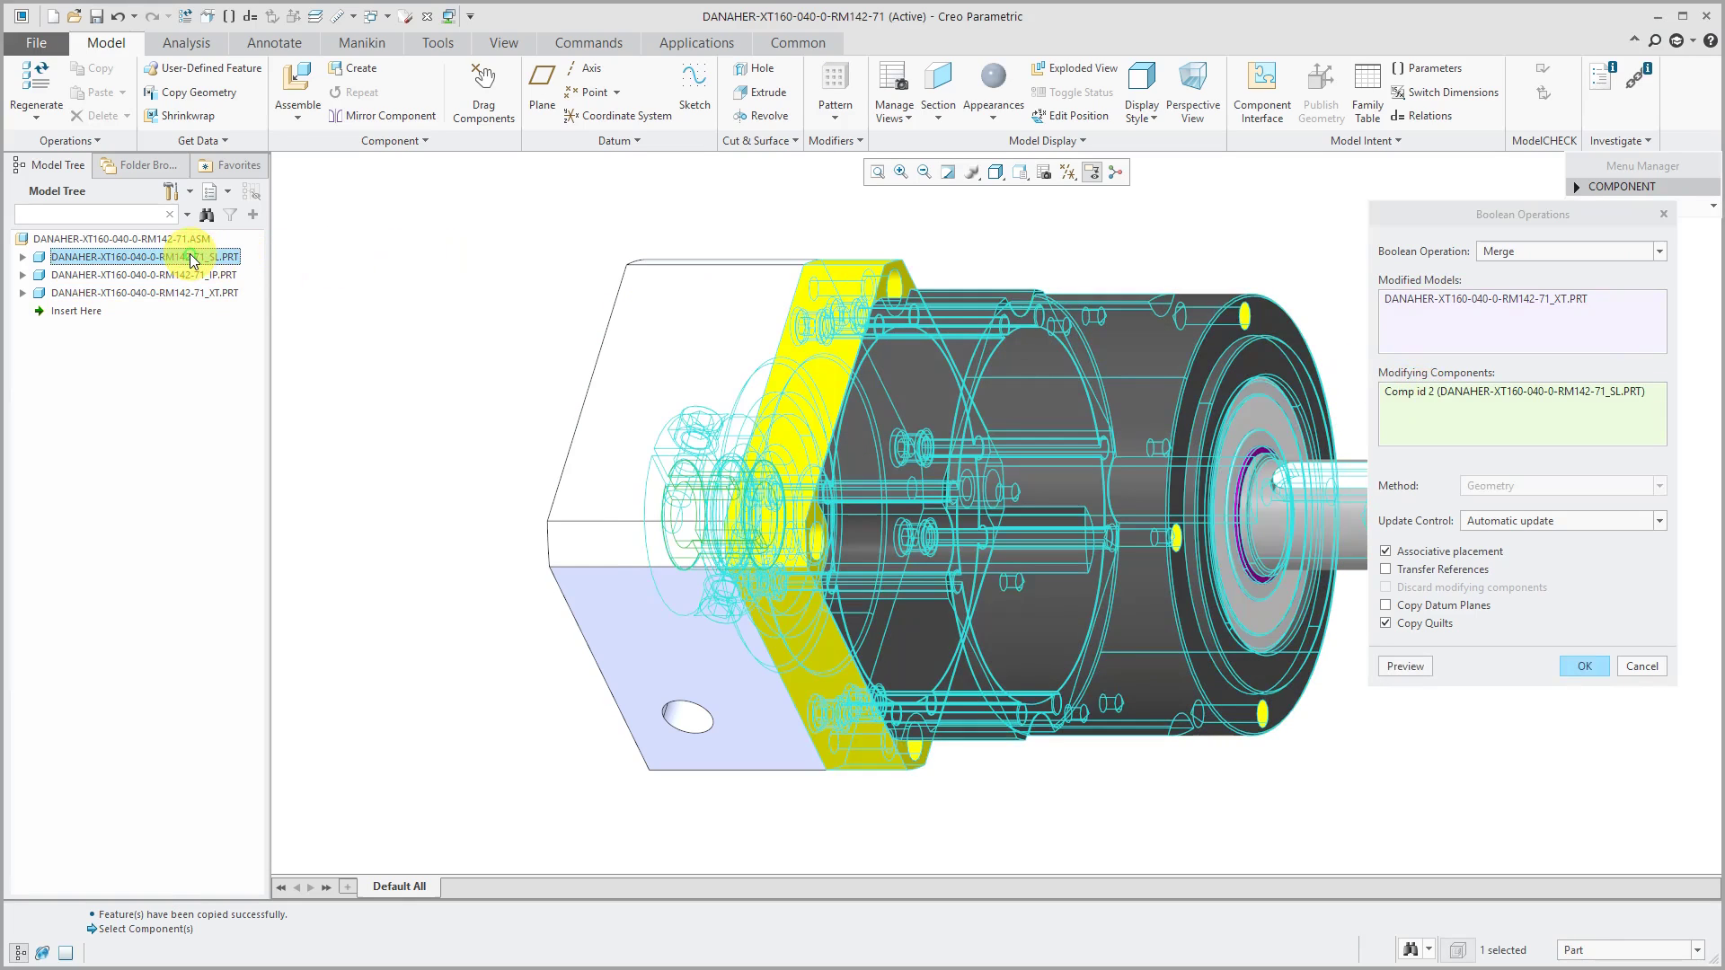
{"action": "left_click", "coordinate": [206, 276], "text": "ctrl"}
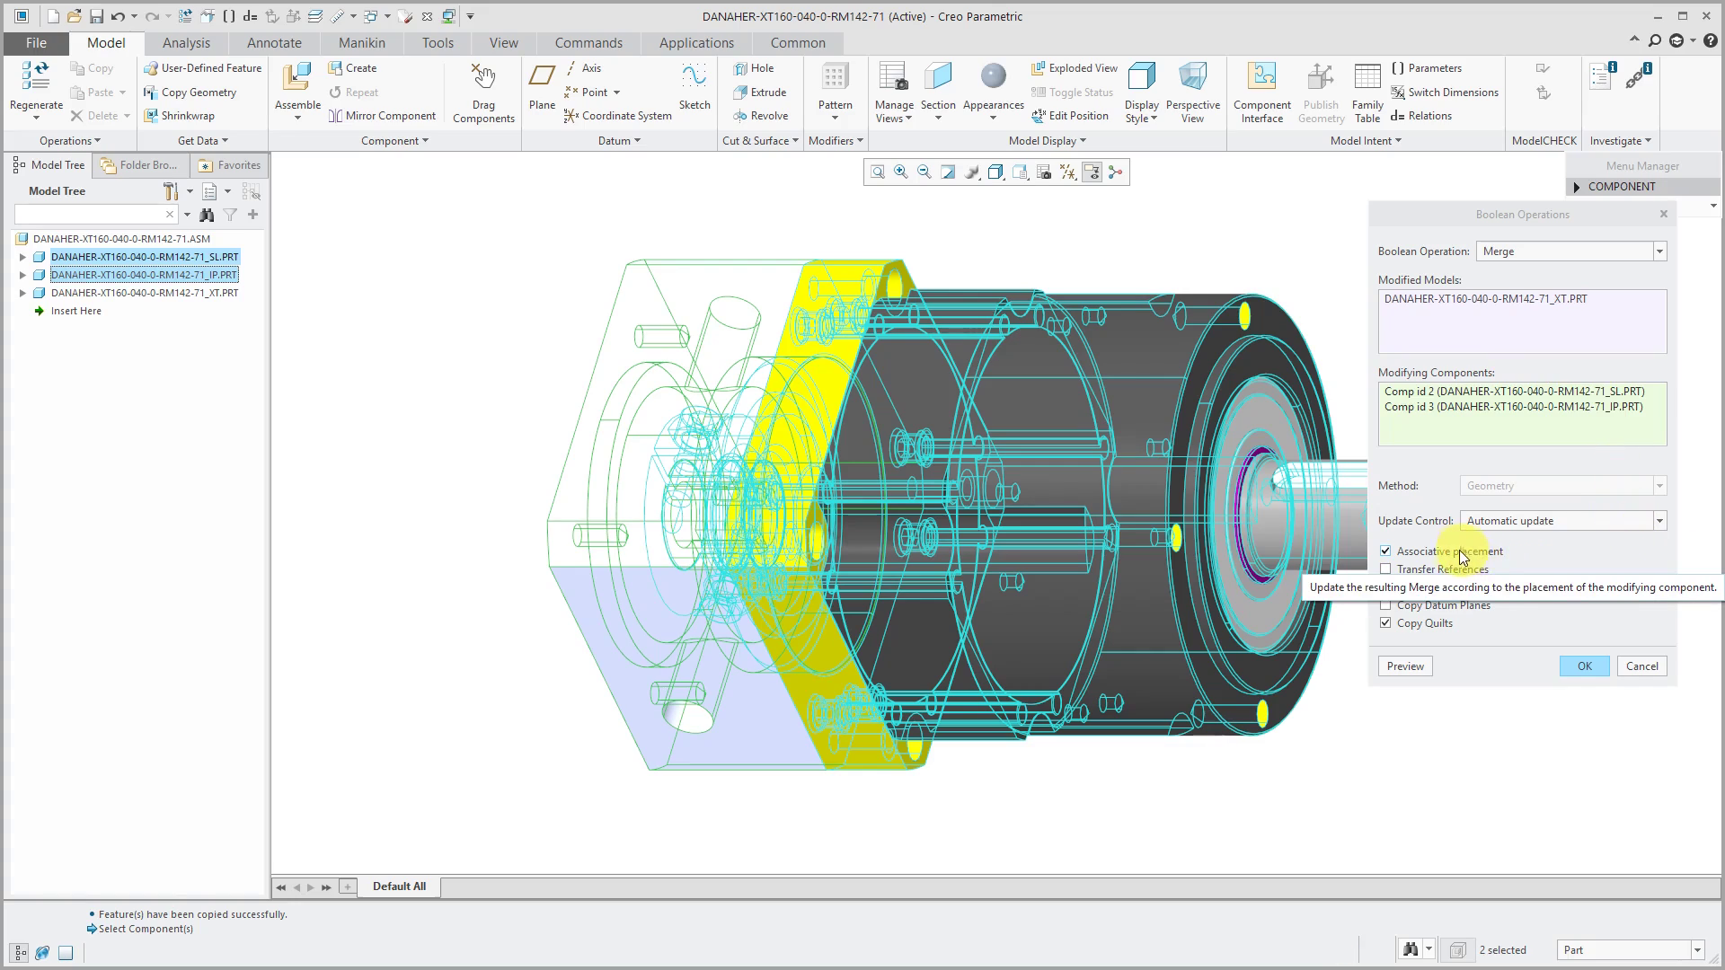
Turn off Associative placement, toggle Copy Datum Planes, and complete the merge into the XT part
{"action": "left_click", "coordinate": [1400, 552]}
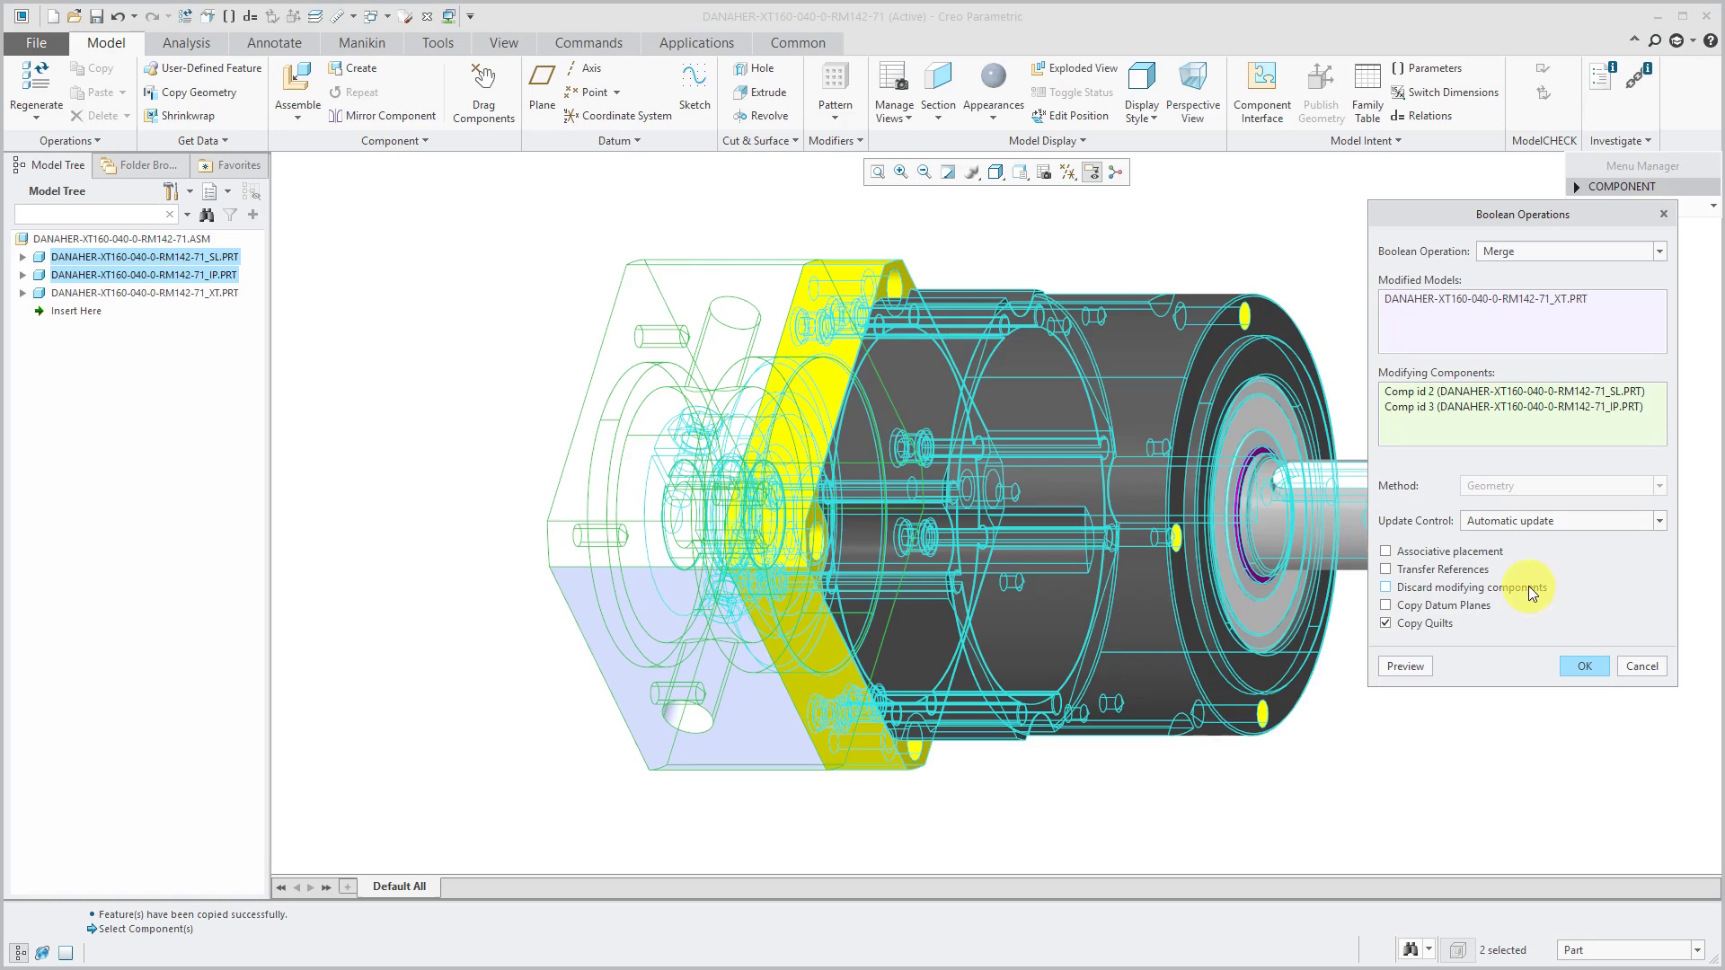
{"action": "left_click", "coordinate": [1386, 605]}
{"action": "left_click", "coordinate": [1580, 669]}
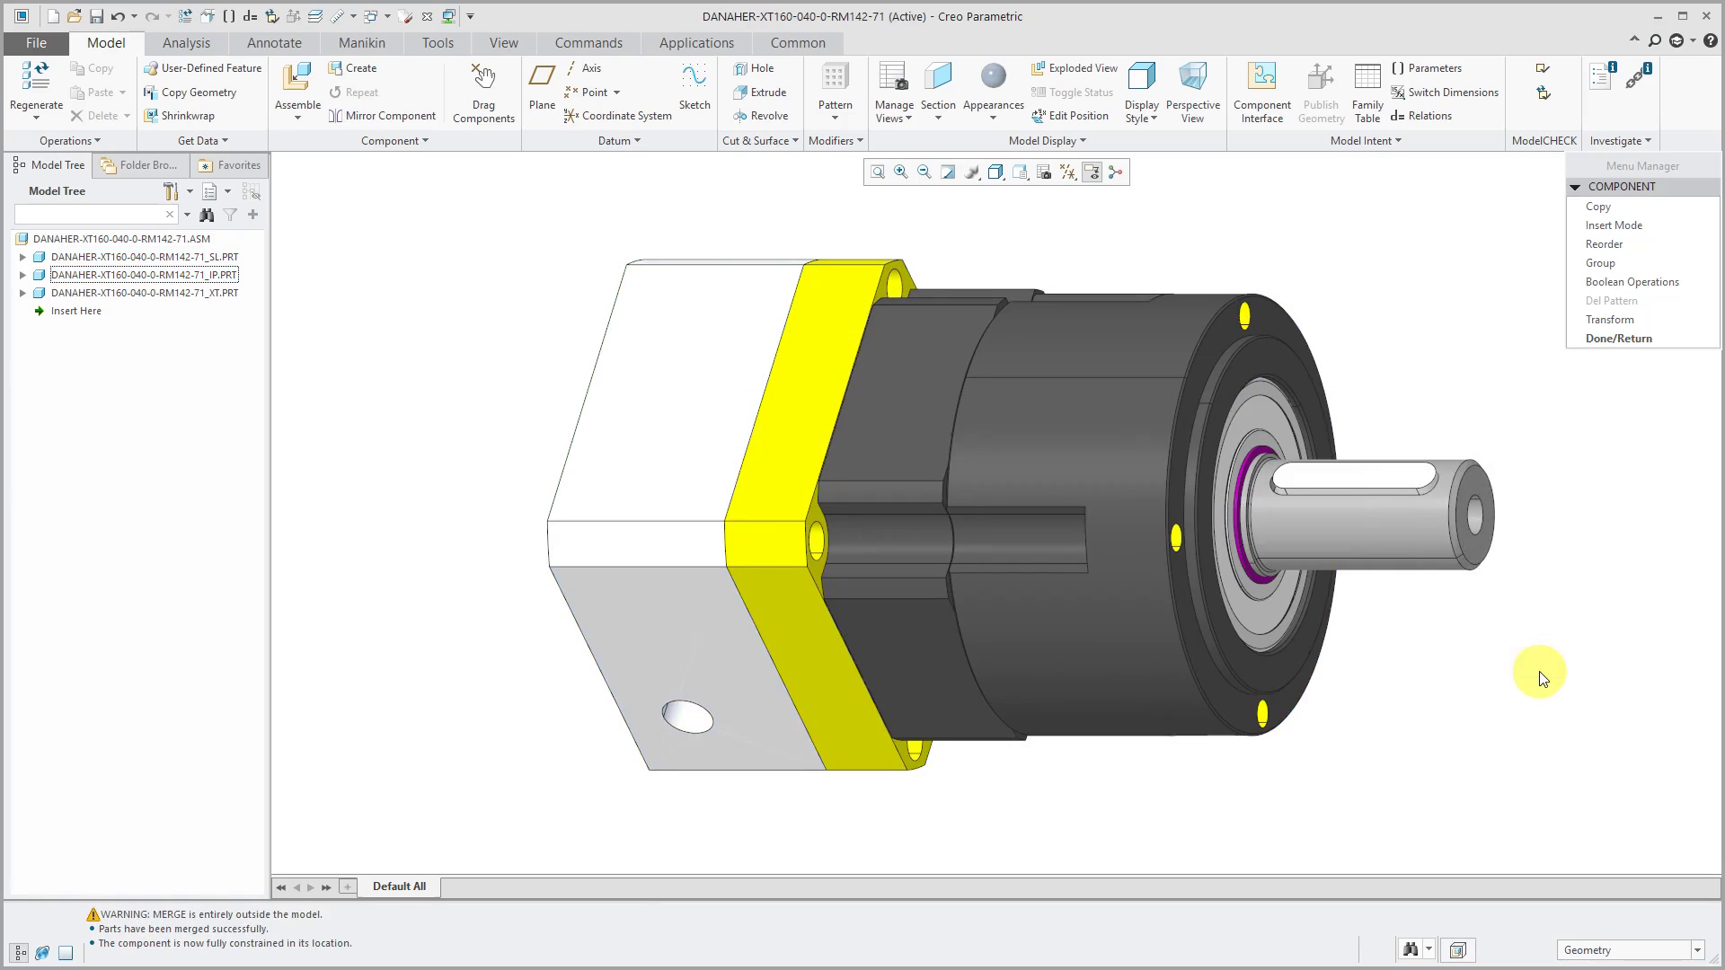
Open the merged XT part in its own window and view its combined gearbox geometry
{"action": "left_click", "coordinate": [1113, 584]}
{"action": "left_click", "coordinate": [1153, 479]}
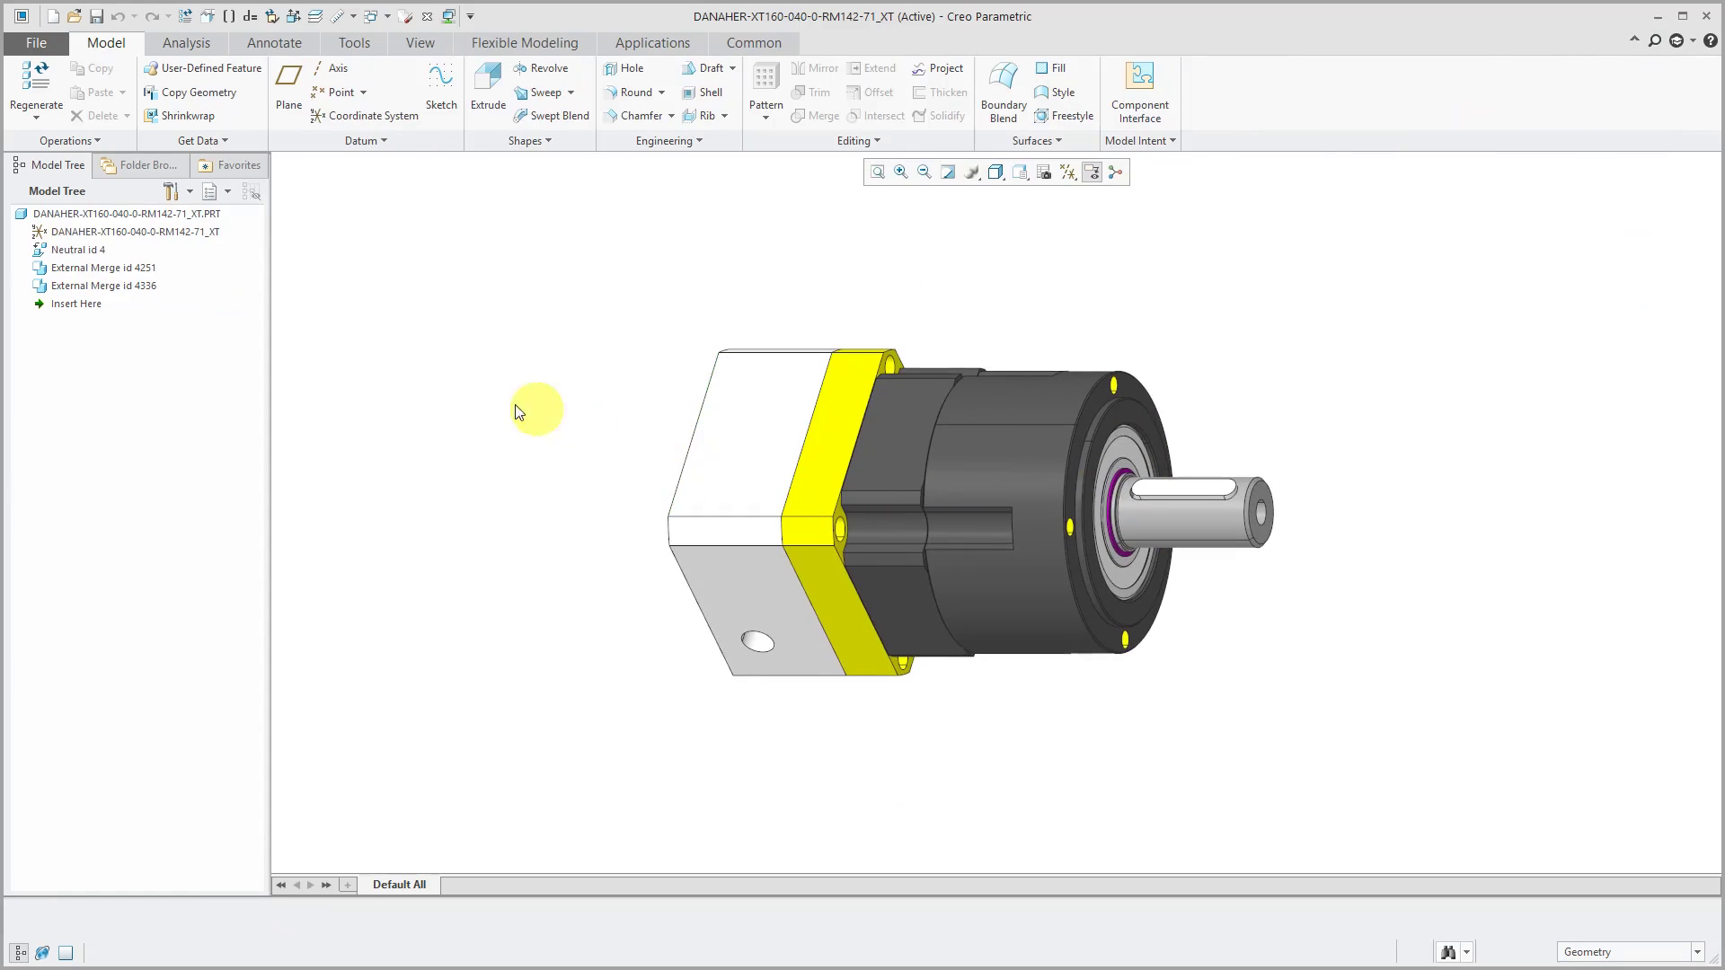
{"action": "mouse_move", "coordinate": [881, 496]}
{"action": "middle_mouse_down"}
{"action": "mouse_move", "coordinate": [865, 470]}
{"action": "mouse_move", "coordinate": [864, 492]}
{"action": "middle_mouse_up"}
{"action": "scroll", "coordinate": [941, 600], "scroll_direction": "up", "scroll_amount": 2}
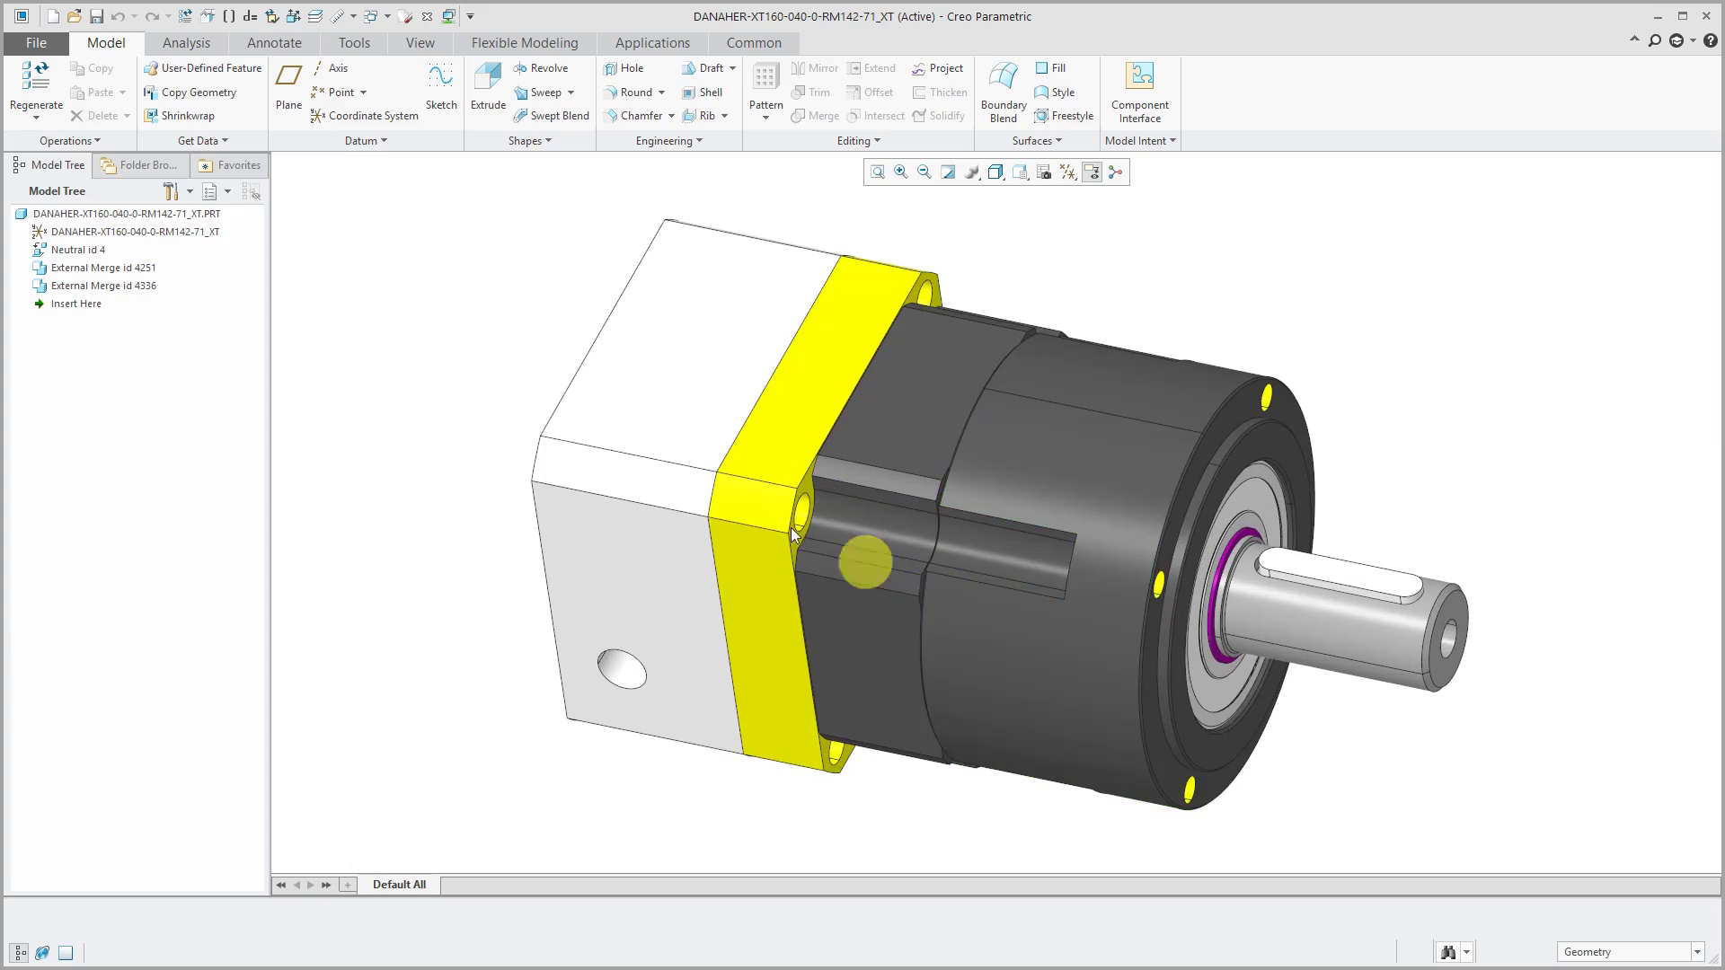
Inspect the definition of the XT part's last external merge feature and leave it without changes
{"action": "left_click", "coordinate": [141, 287]}
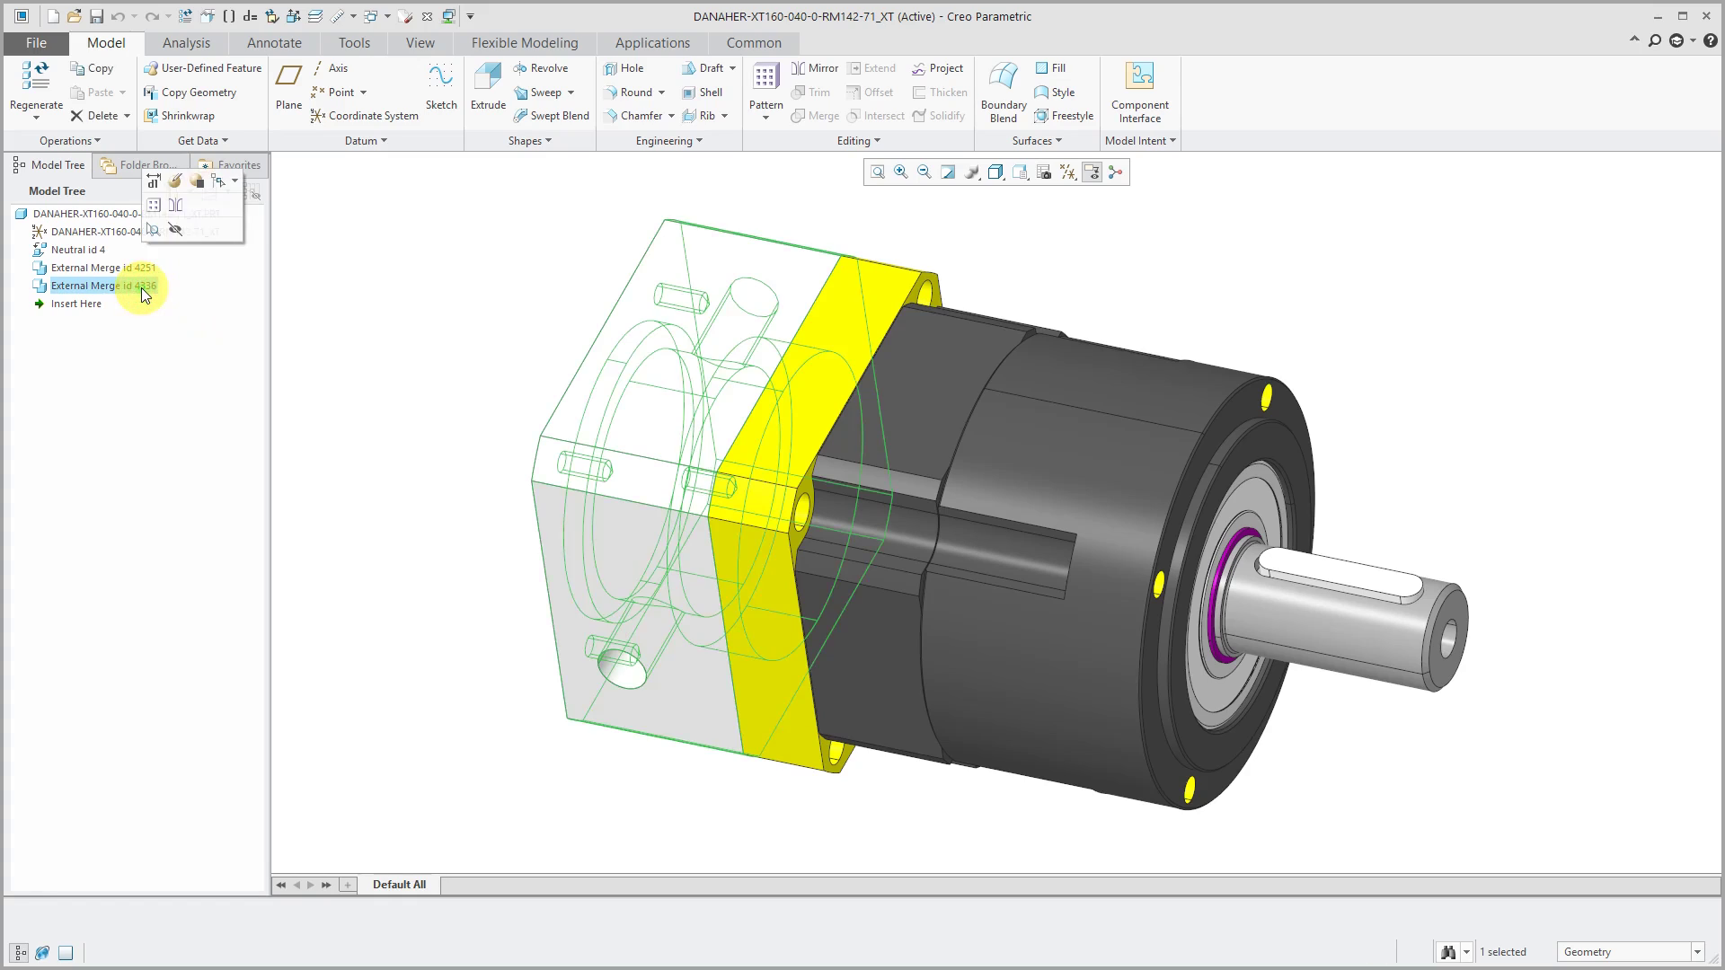
{"action": "left_click", "coordinate": [175, 184]}
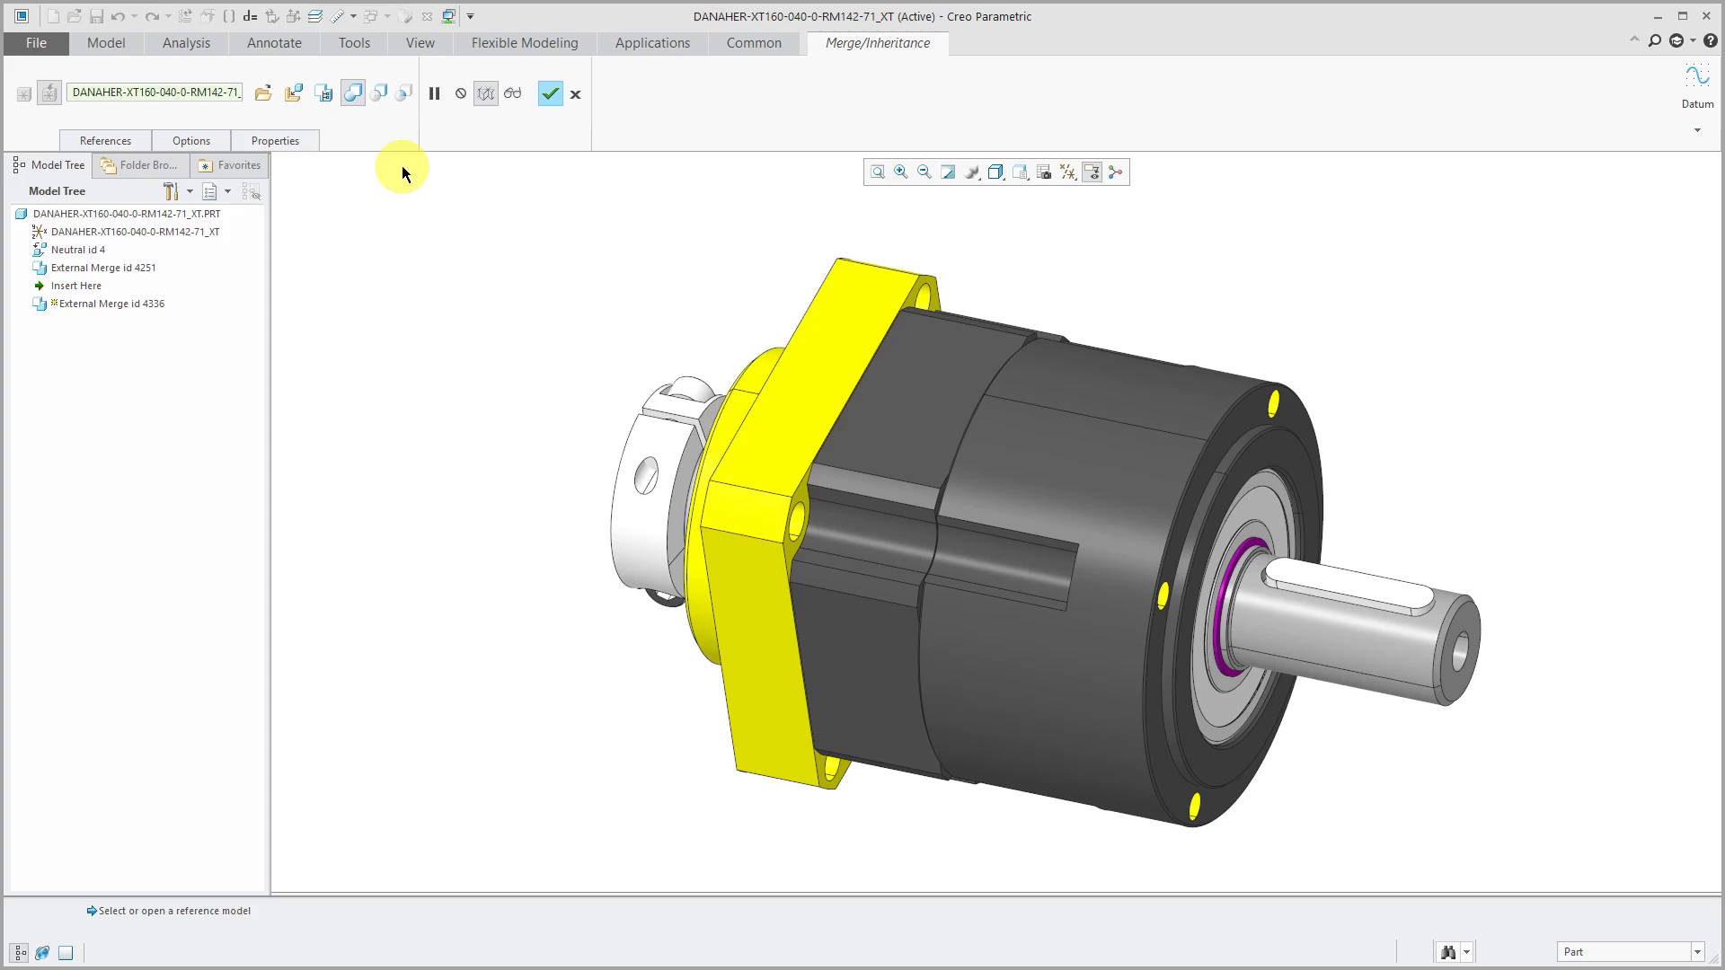
{"action": "left_click", "coordinate": [578, 95]}
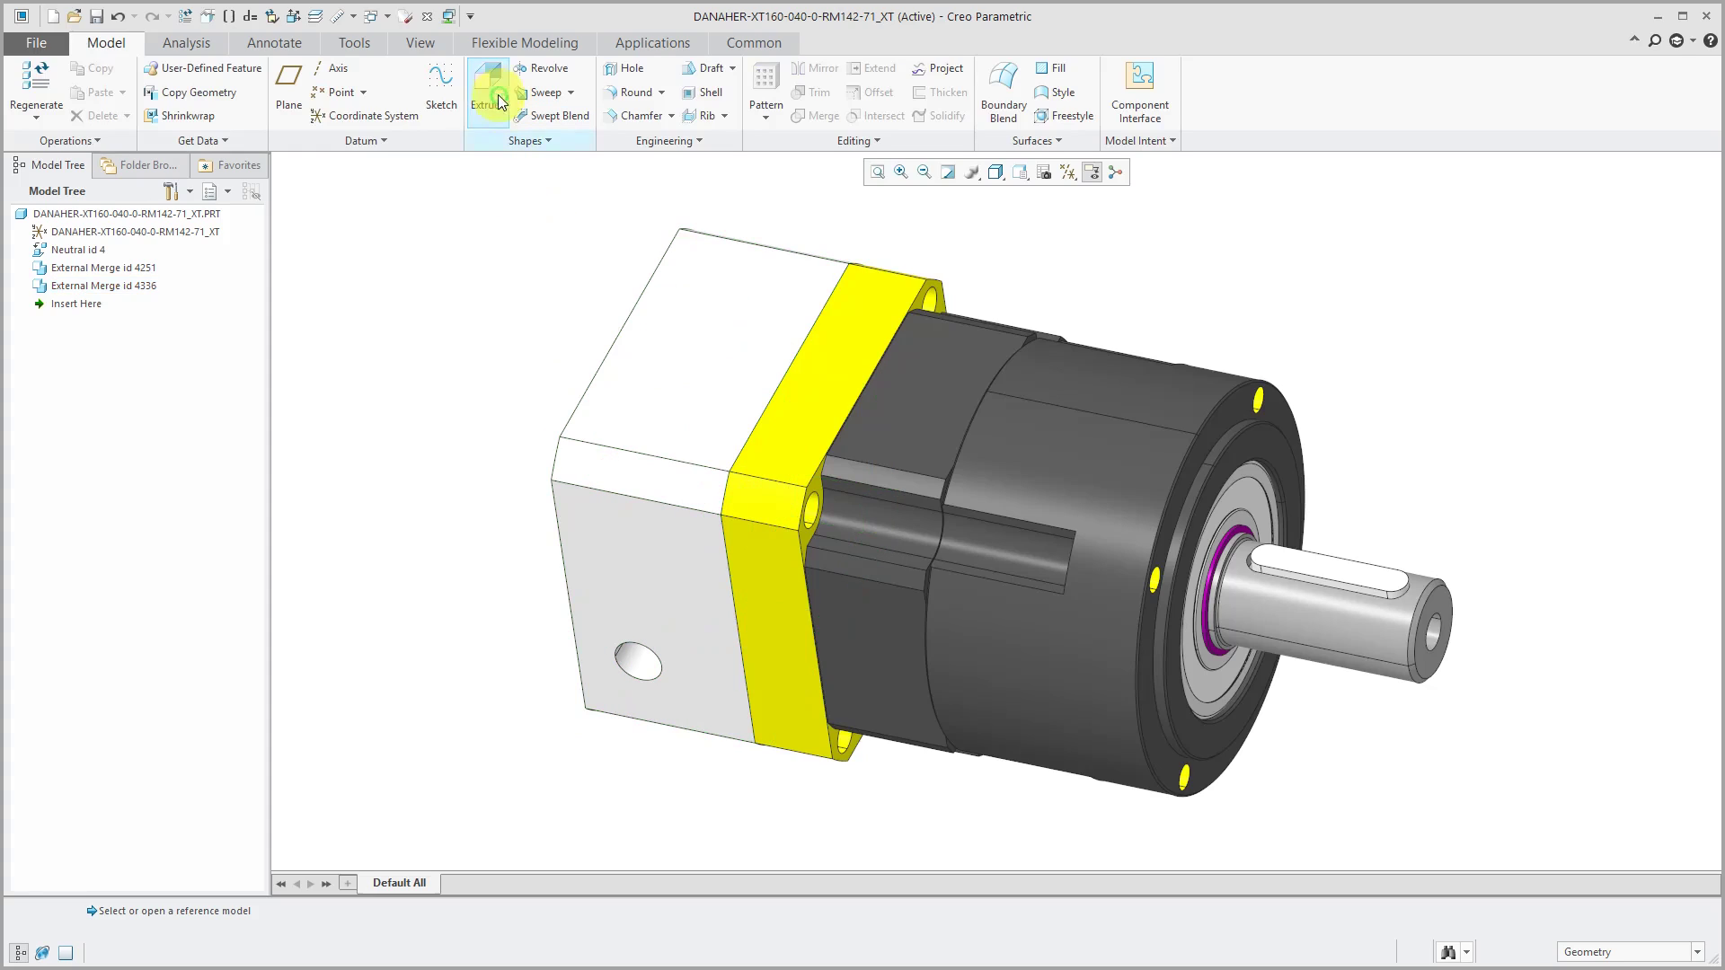
Close the XT part's window and create a new assembly from the default template
{"action": "left_click", "coordinate": [426, 16]}
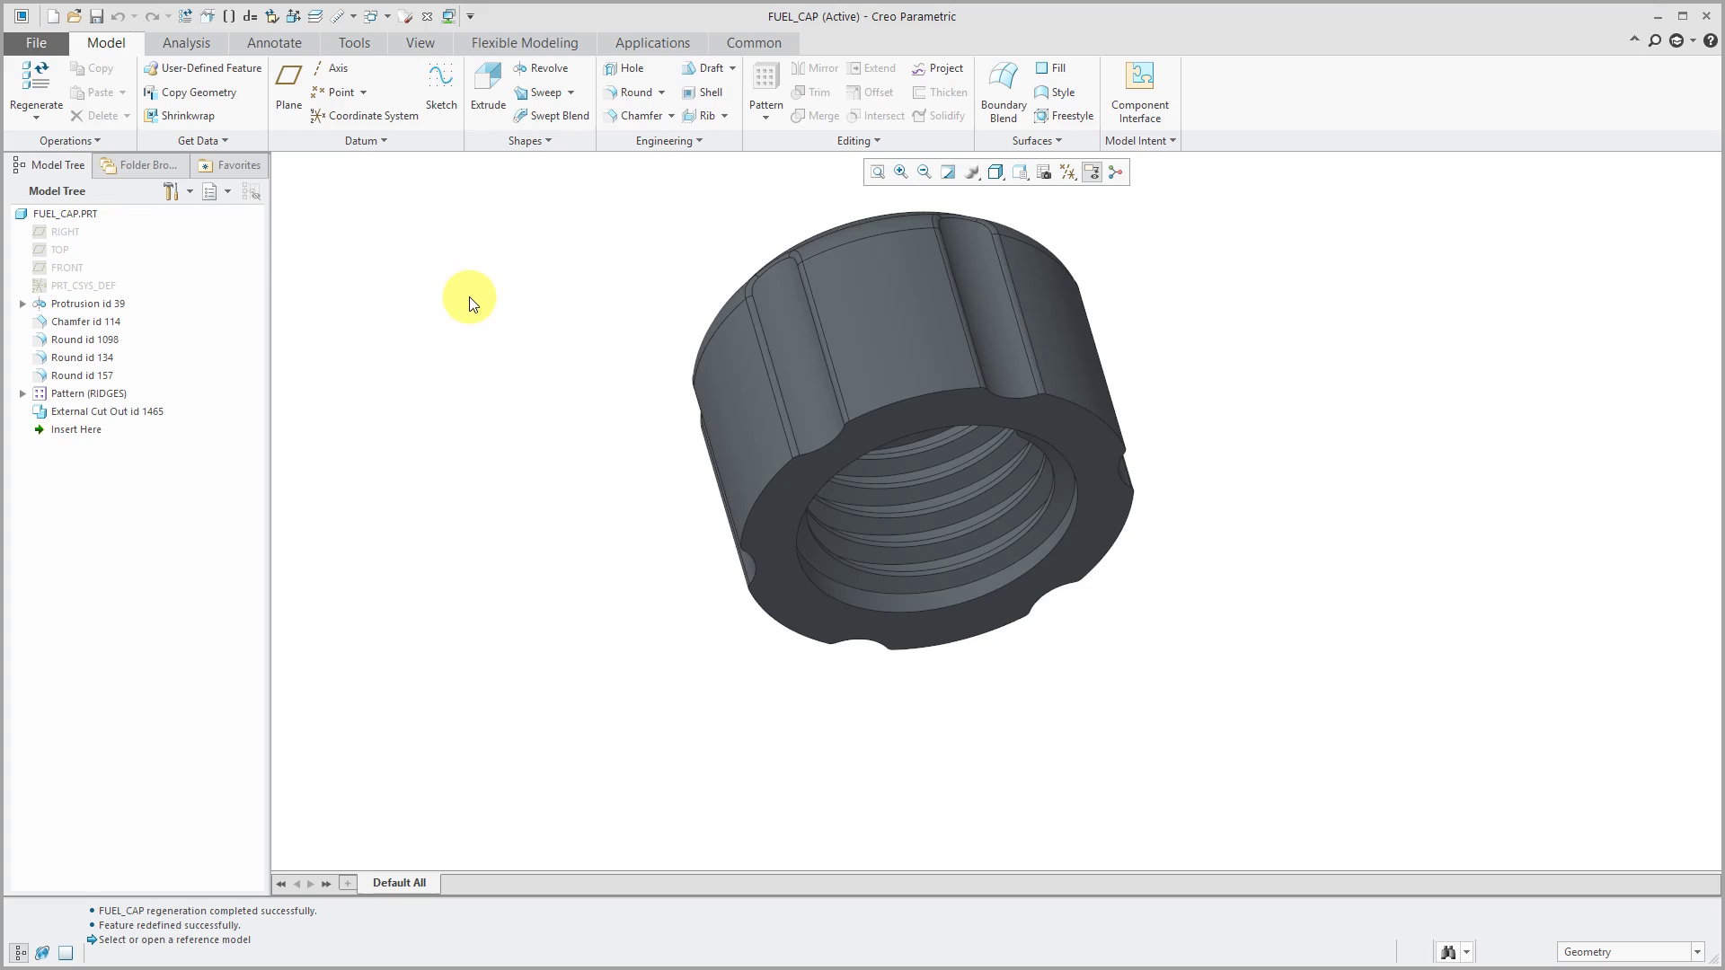
{"action": "left_click", "coordinate": [52, 17]}
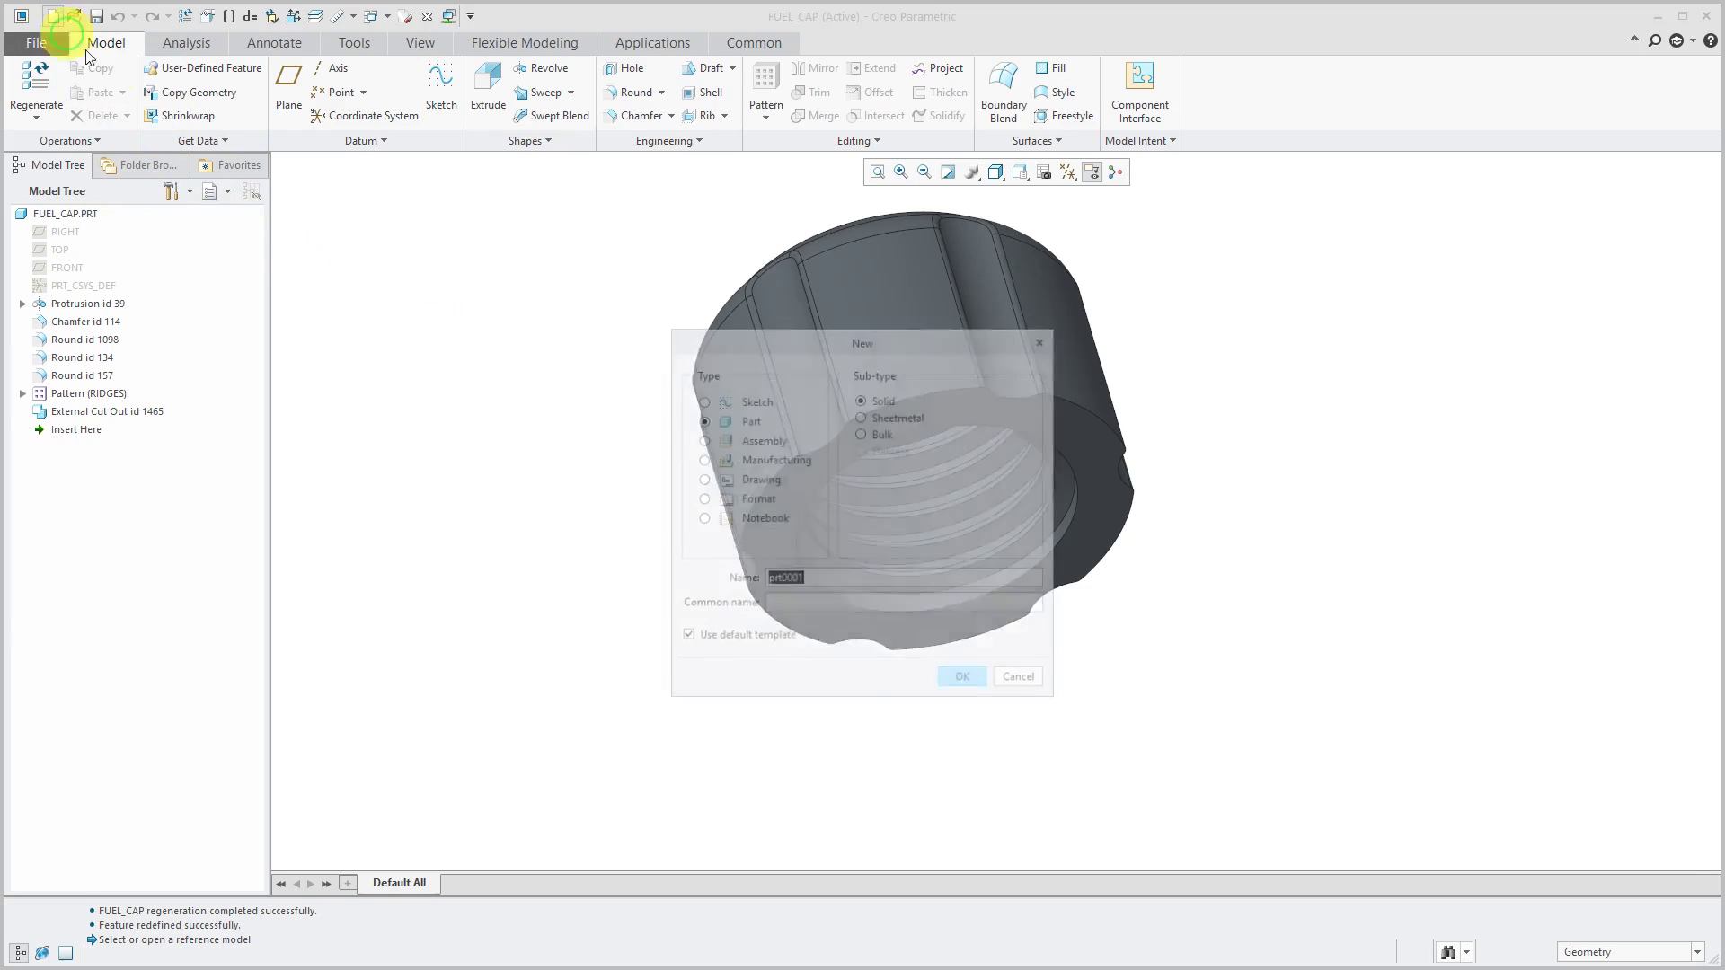
{"action": "left_click", "coordinate": [768, 445]}
{"action": "left_click", "coordinate": [963, 683]}
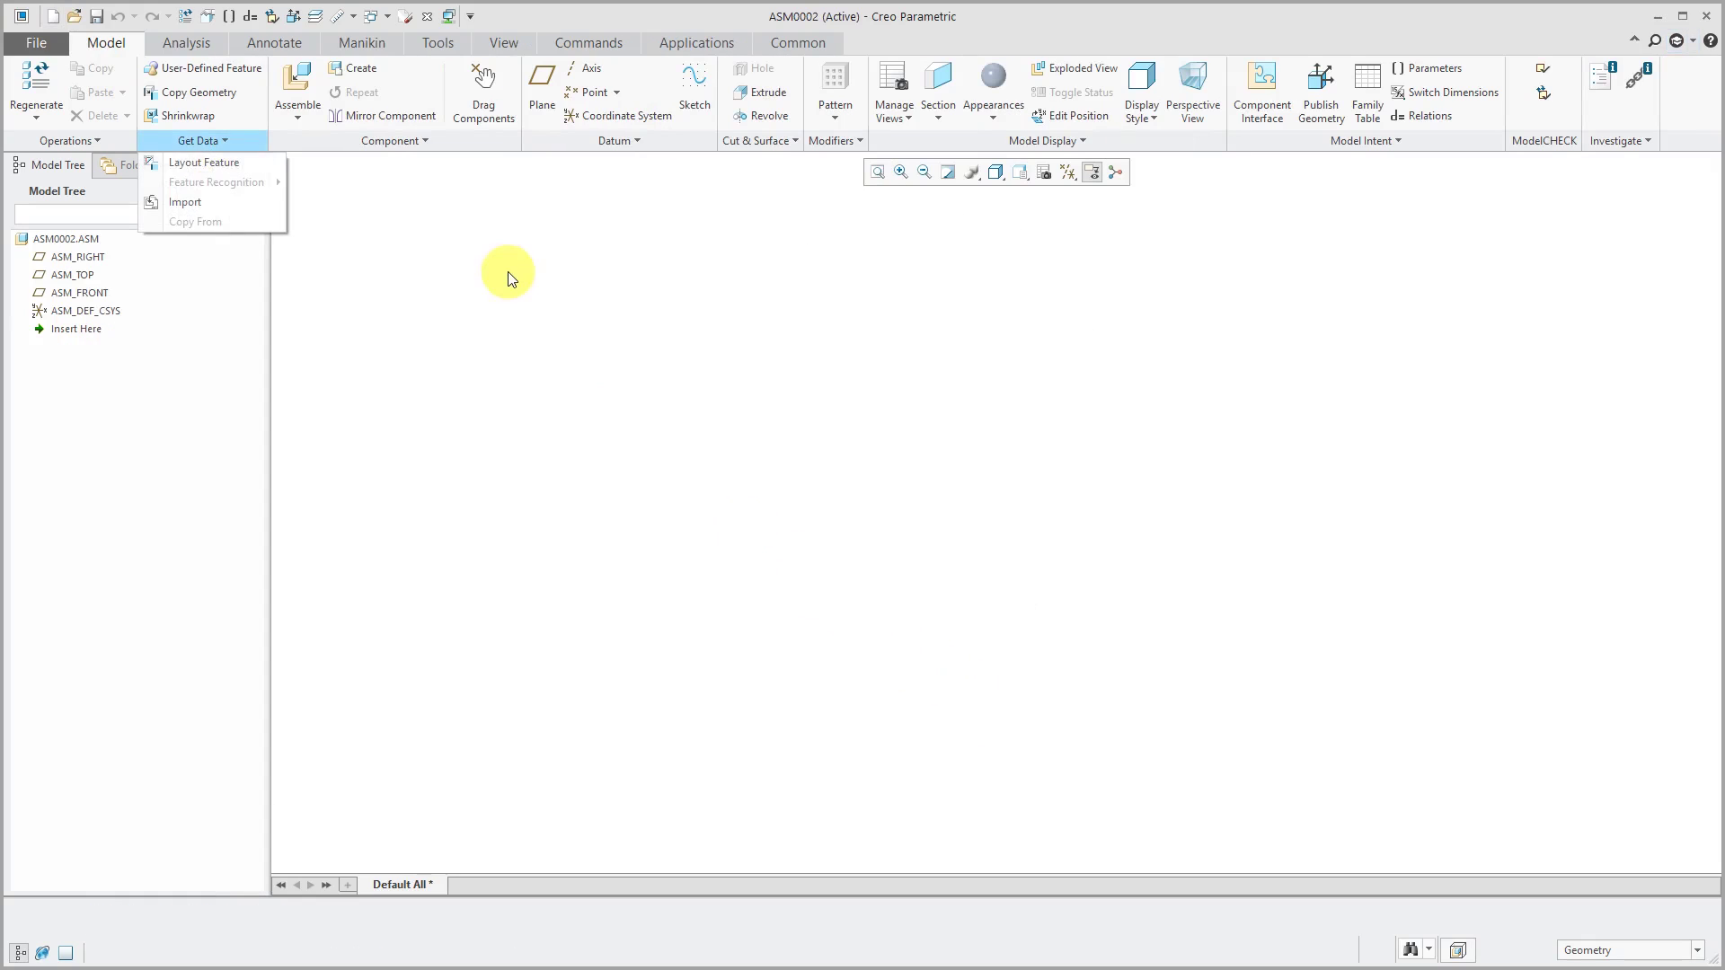
Assemble intersect-1.prt into the new assembly with the Default constraint
{"action": "left_click", "coordinate": [294, 82]}
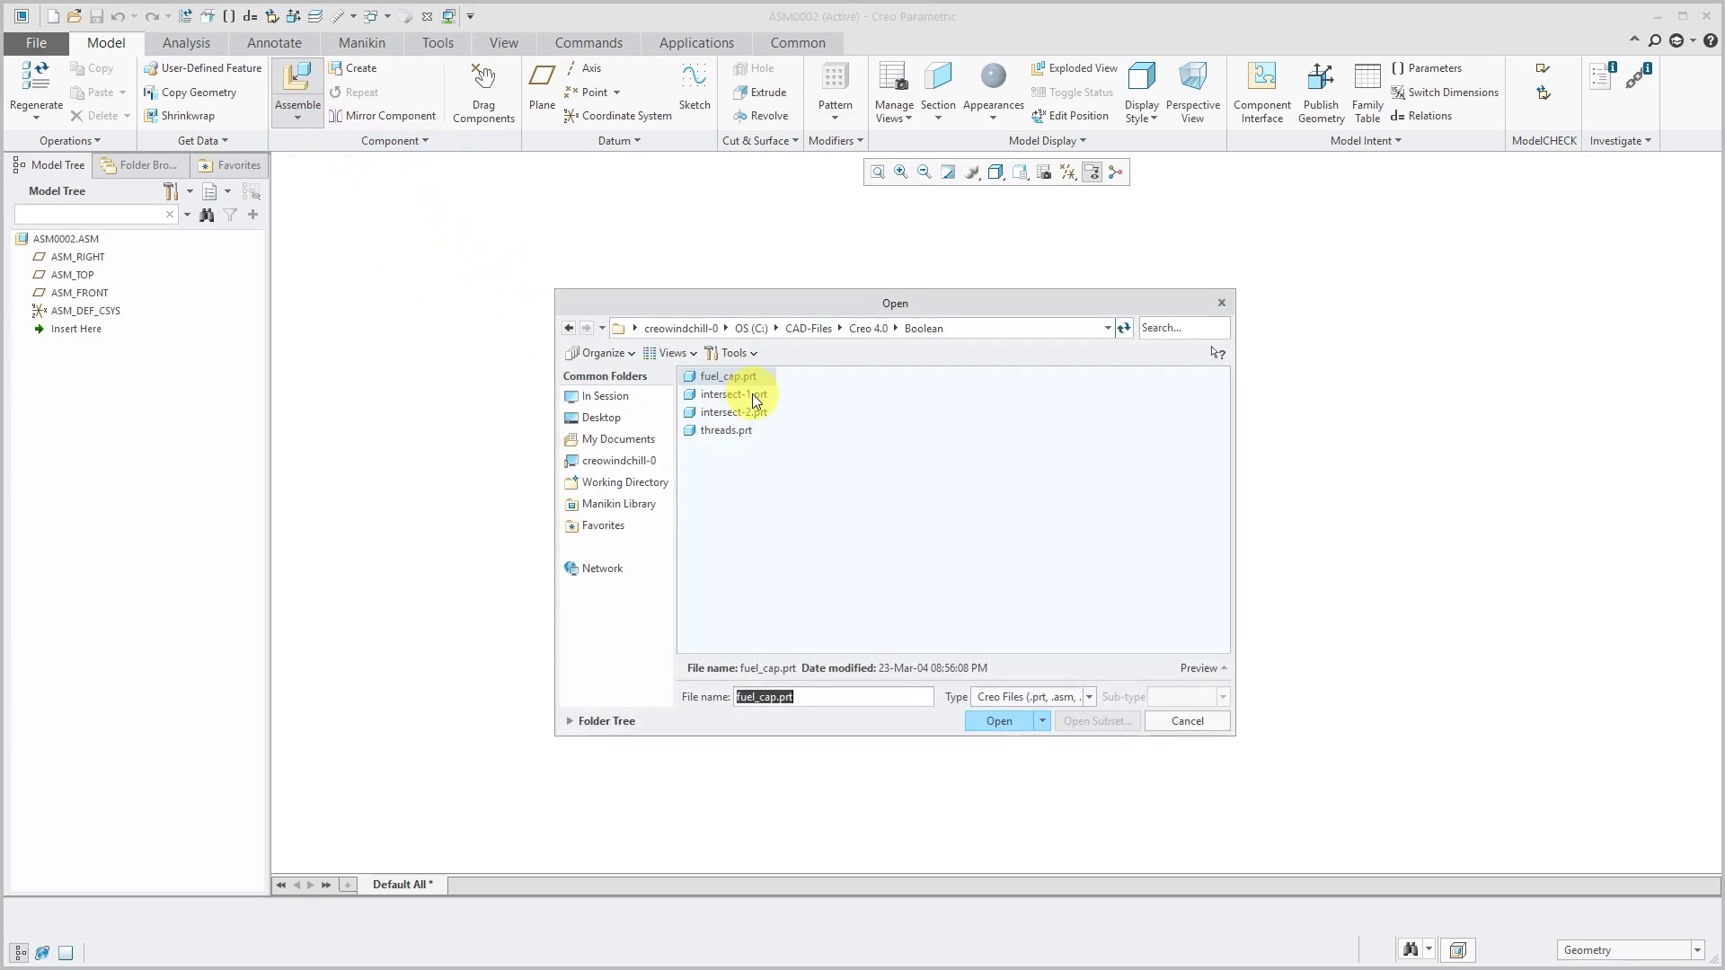
{"action": "double_click", "coordinate": [752, 395]}
{"action": "left_click", "coordinate": [968, 587]}
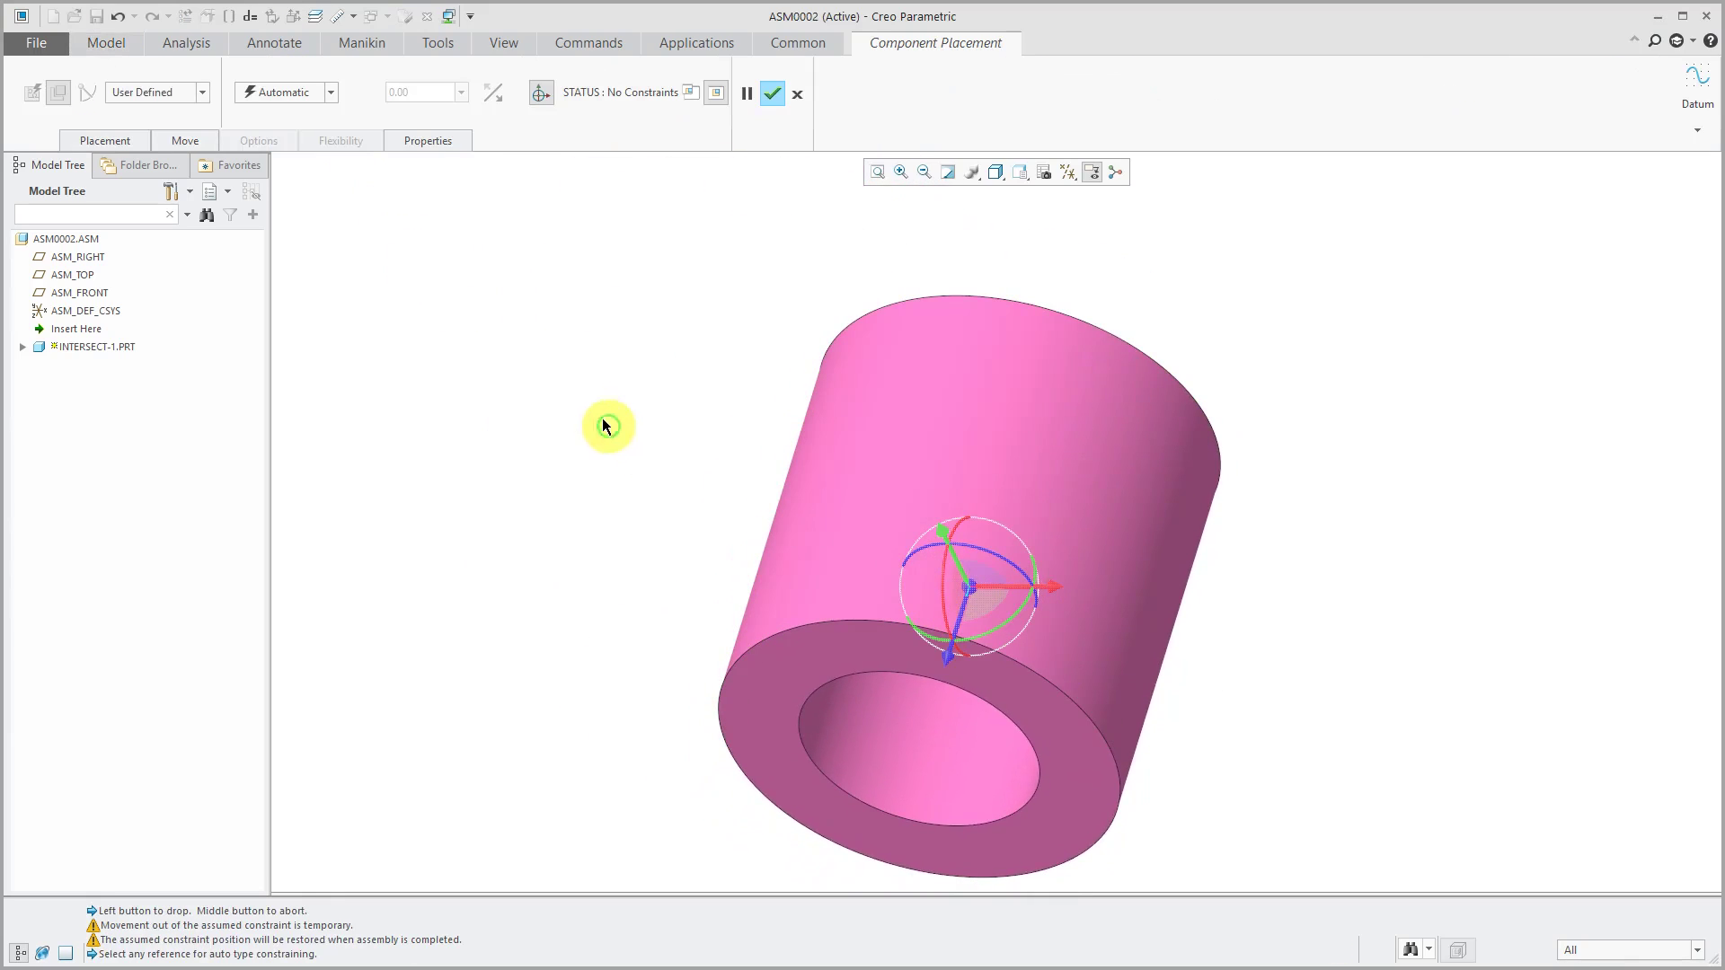
{"action": "right_click", "coordinate": [551, 384]}
{"action": "left_click", "coordinate": [614, 568]}
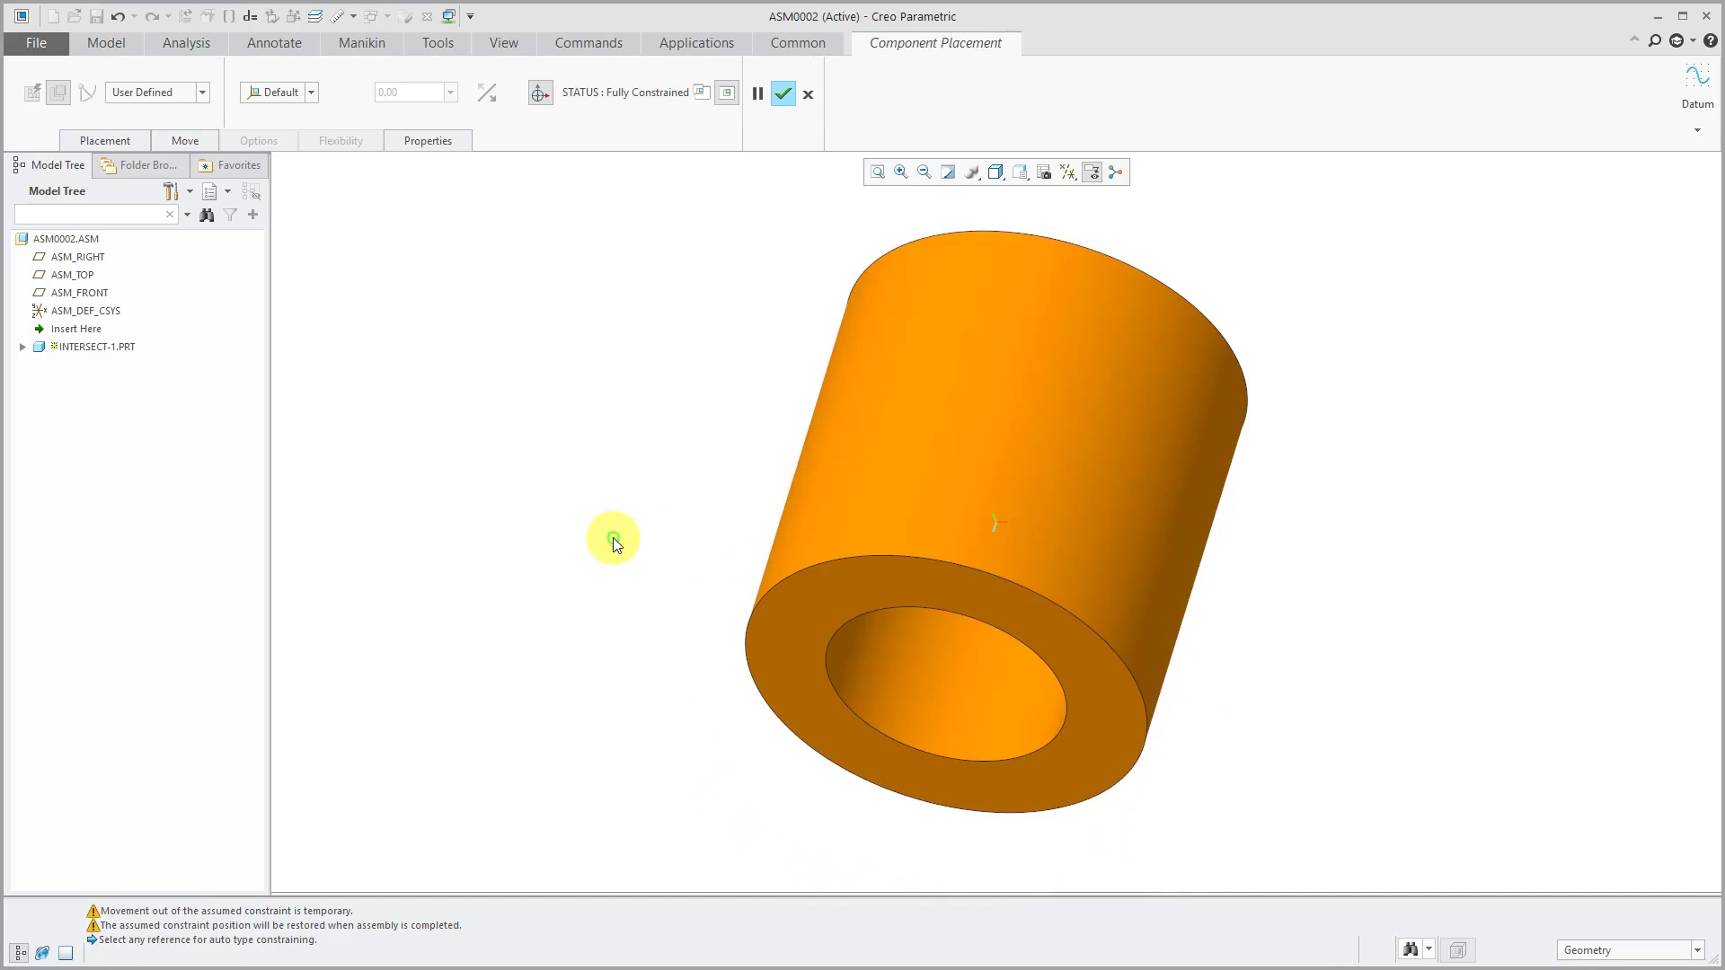
{"action": "middle_click", "coordinate": [553, 483]}
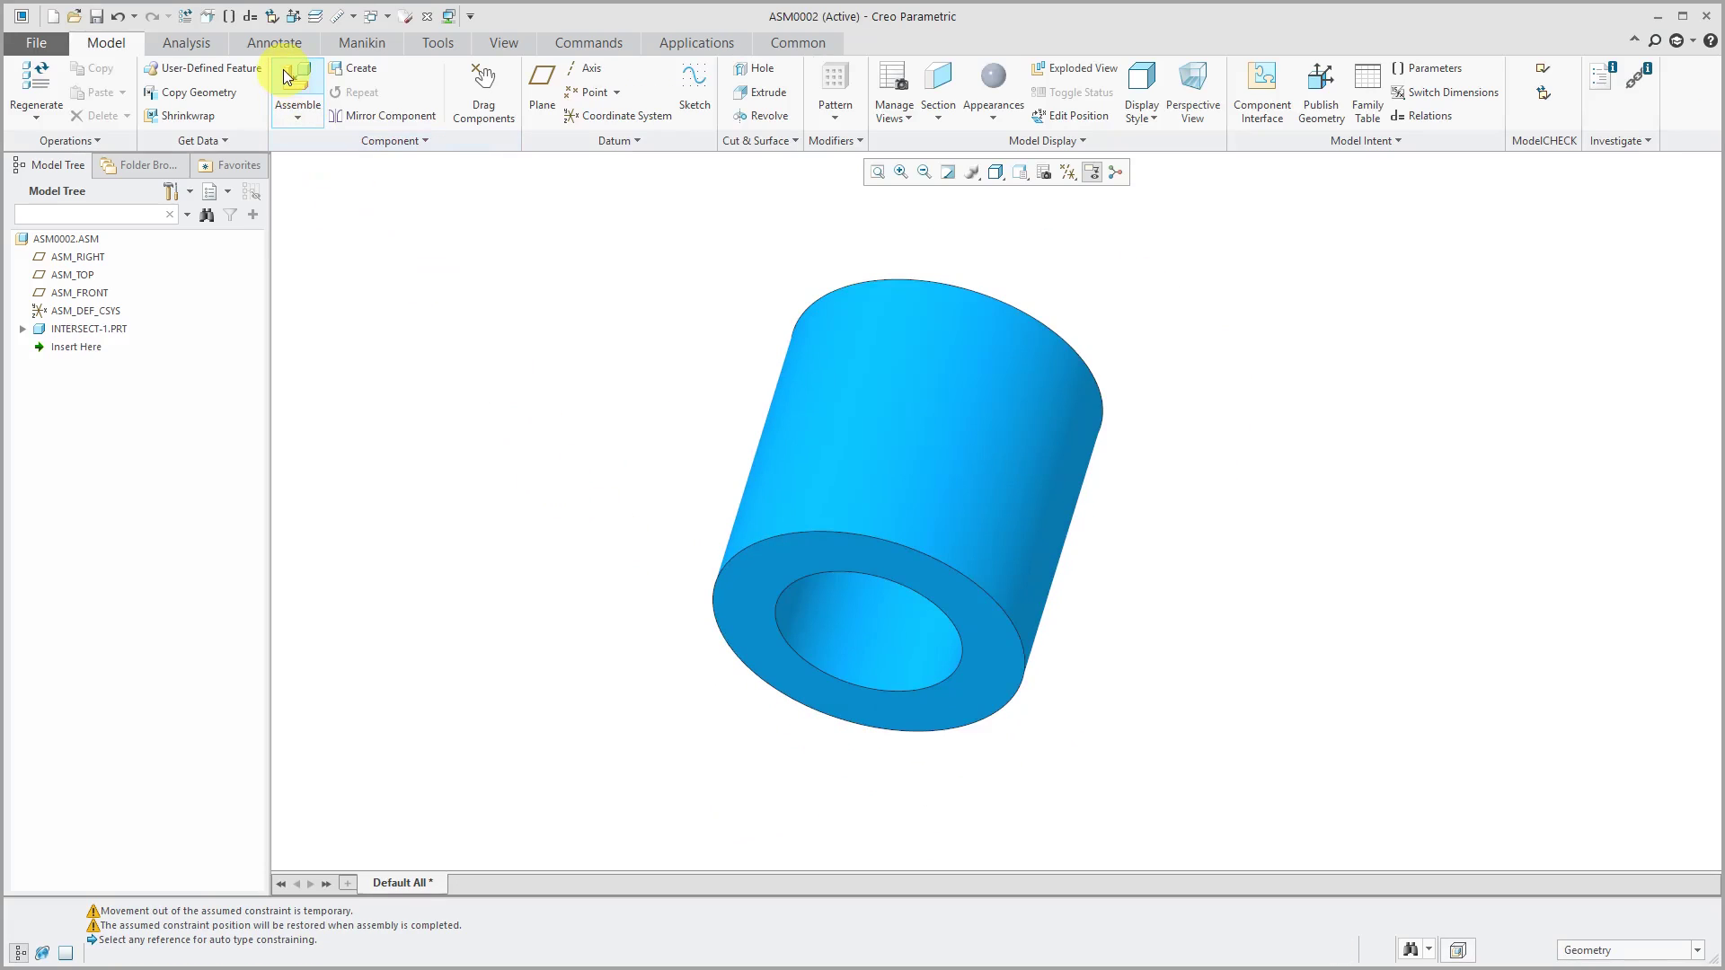
Assemble intersect-2.prt with the Default constraint so that it crosses the first cylinder
{"action": "left_click", "coordinate": [289, 85]}
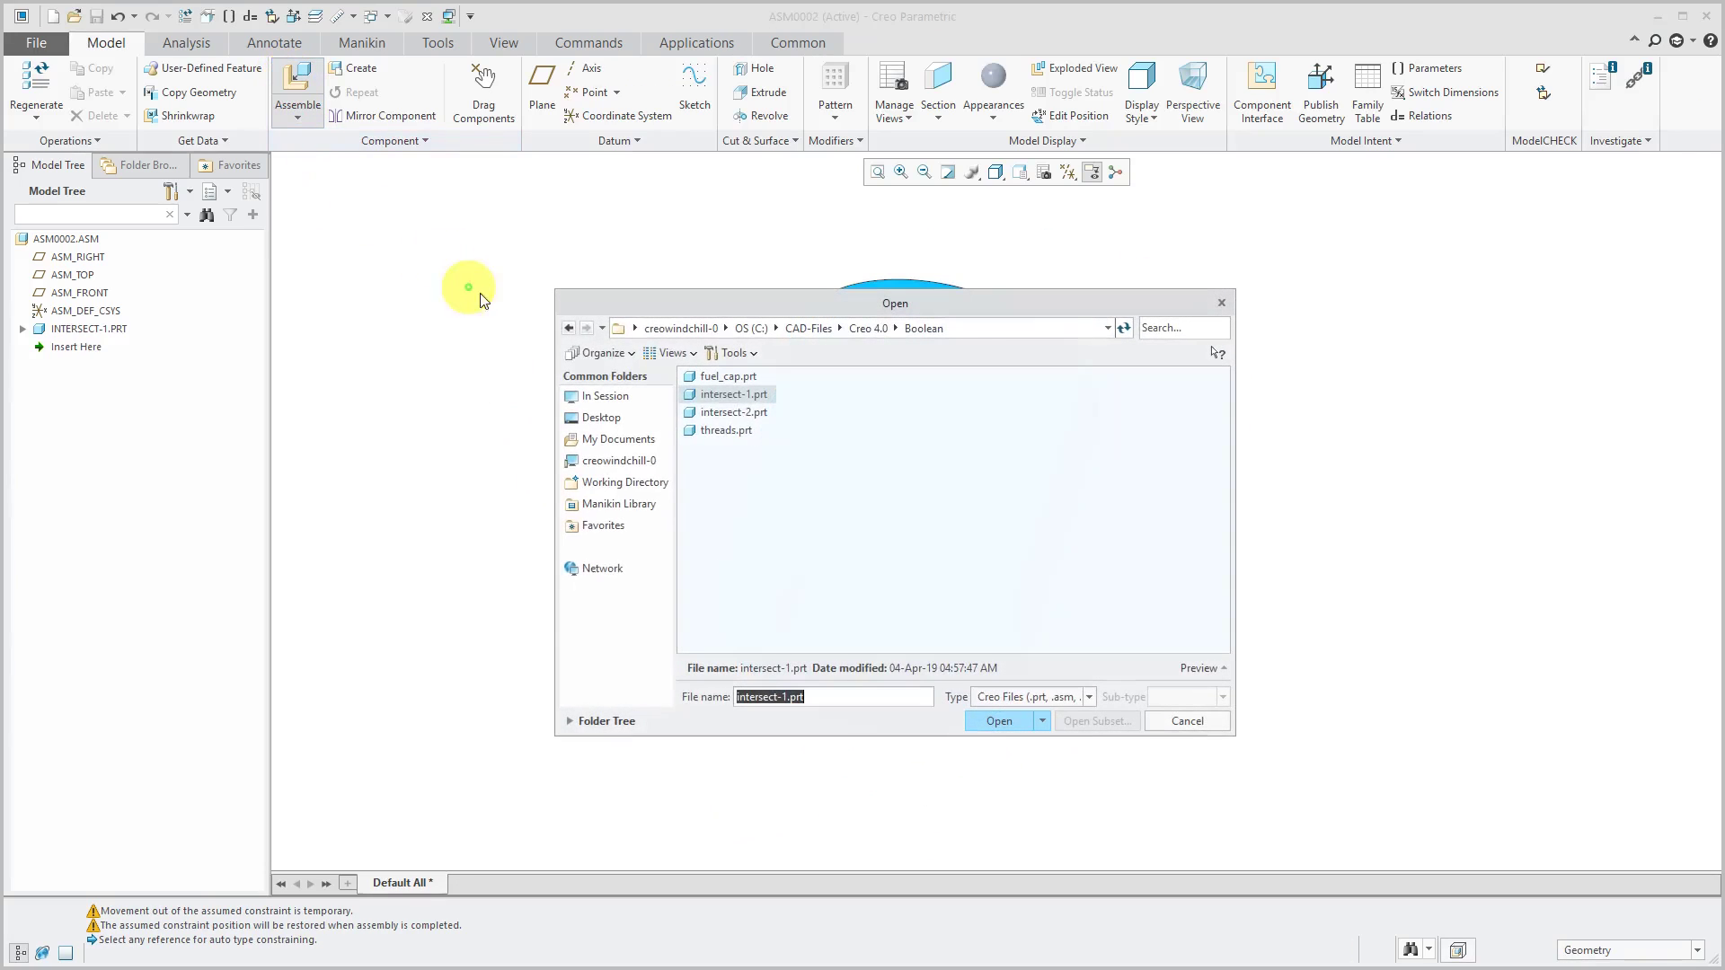
{"action": "double_click", "coordinate": [754, 416]}
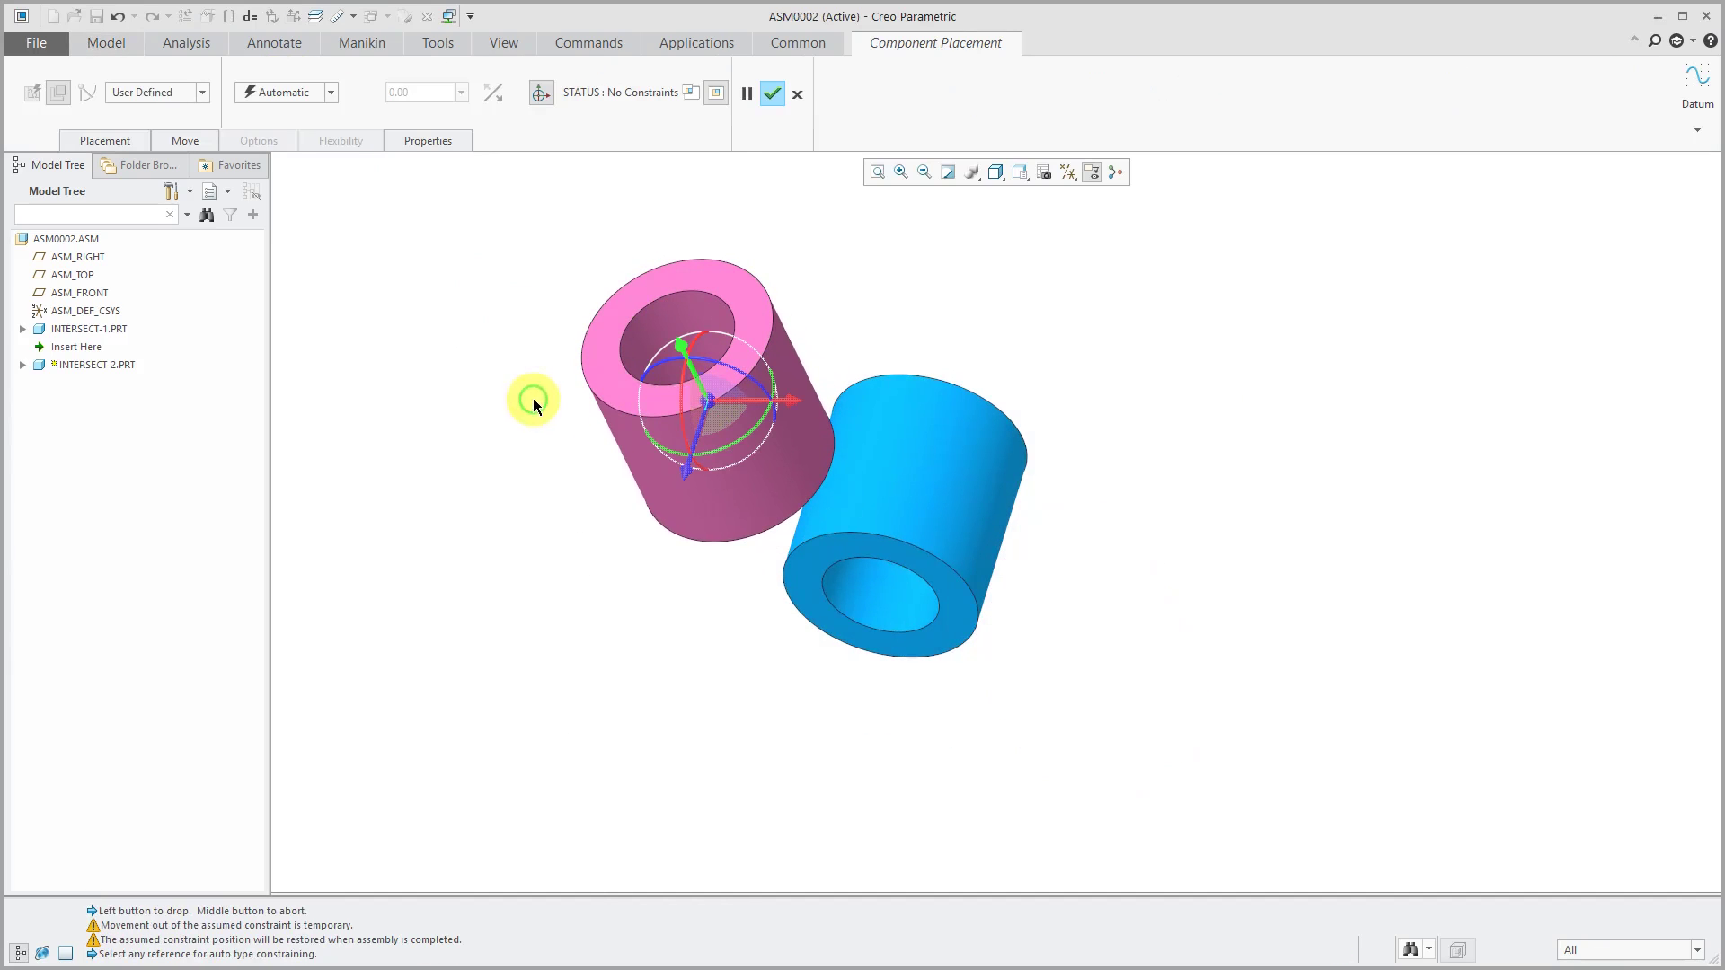
{"action": "right_click", "coordinate": [506, 400]}
{"action": "left_click", "coordinate": [598, 594]}
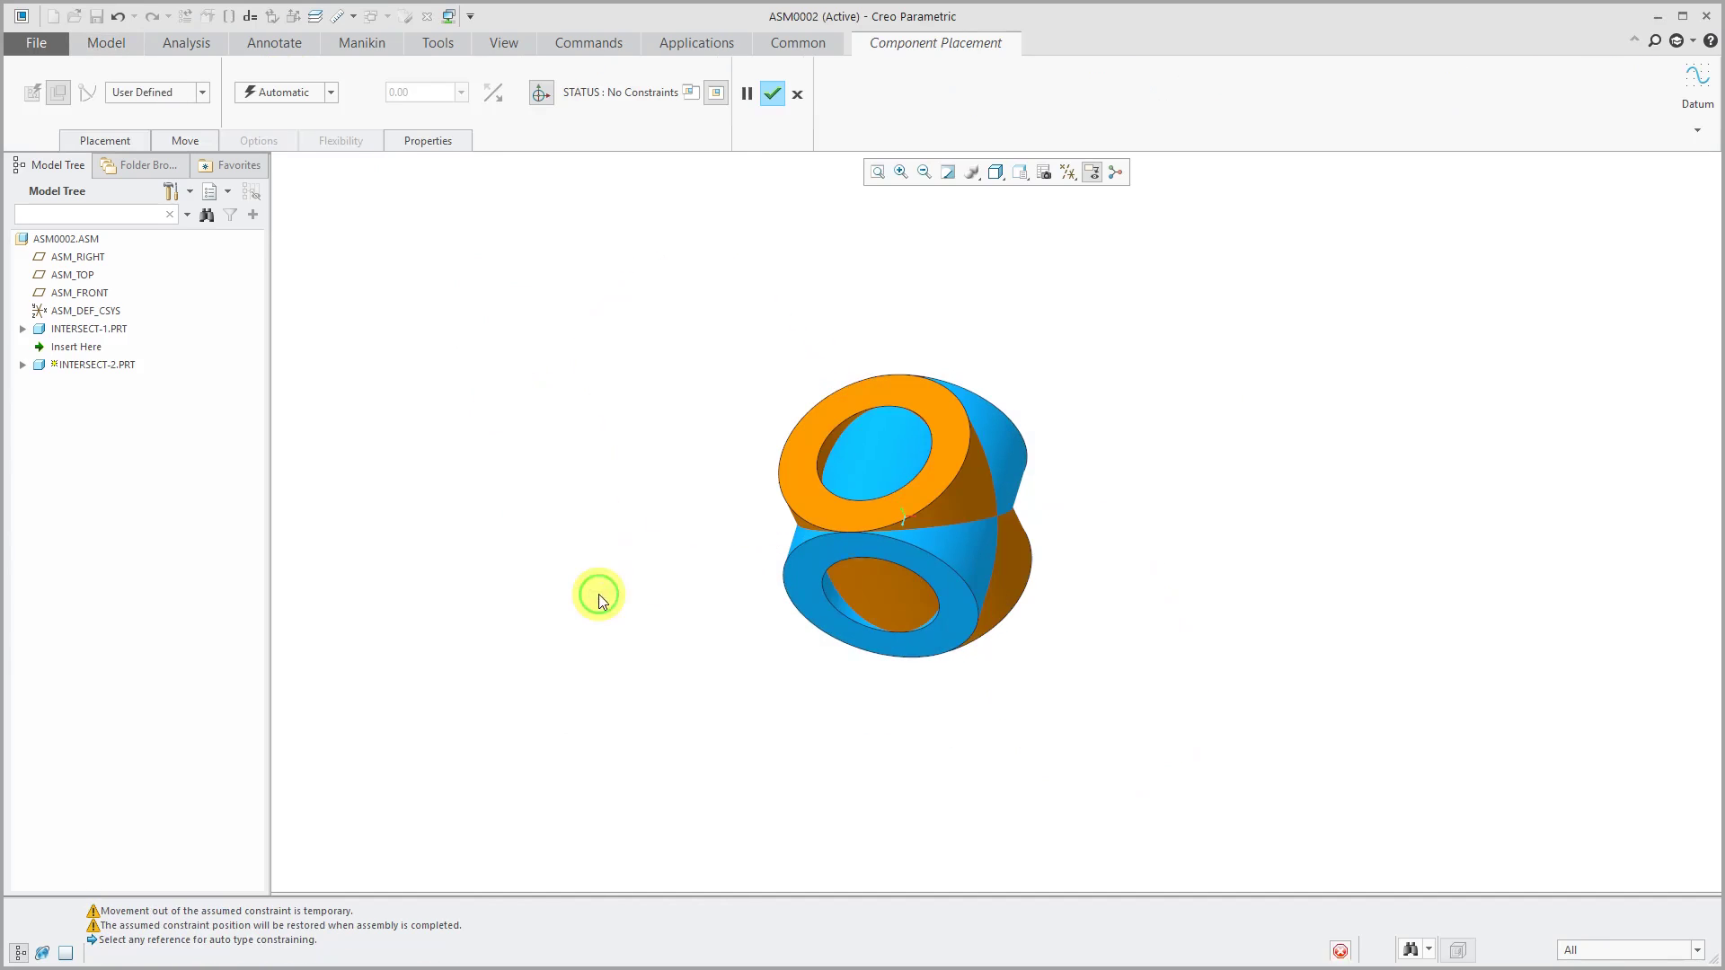
{"action": "middle_click", "coordinate": [546, 537]}
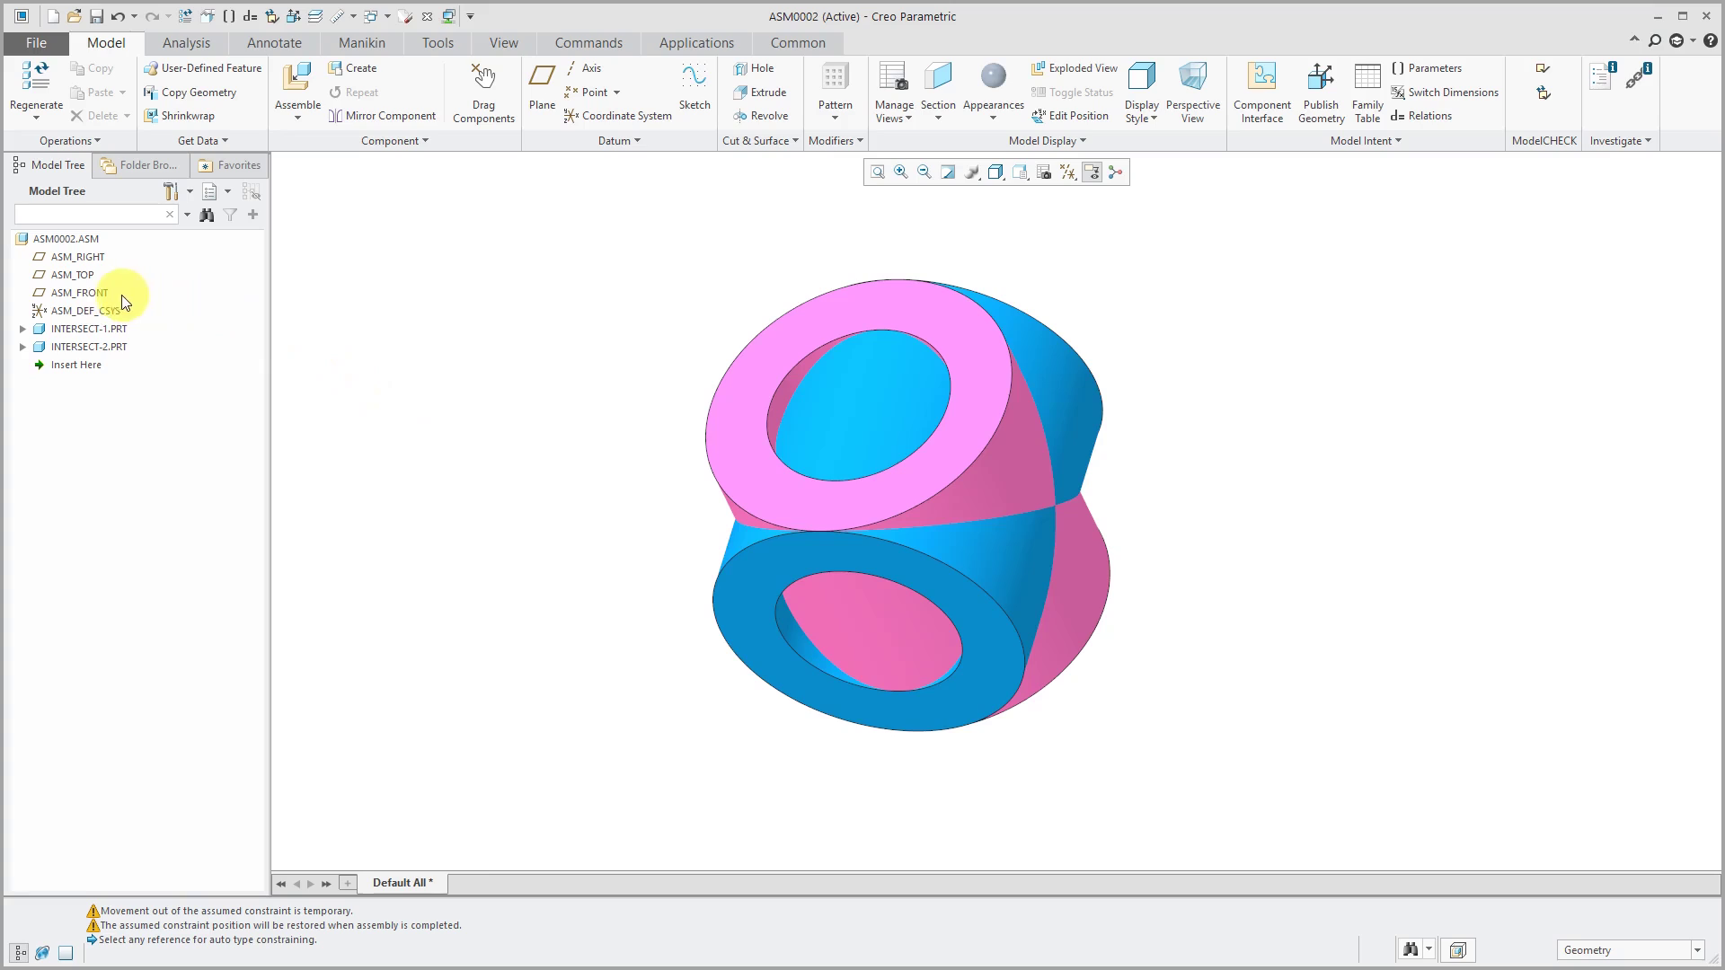
Activate the INTERSECT-2 part, look for its Merge/Inheritance command, and reactivate the top-level assembly
{"action": "left_click", "coordinate": [97, 348]}
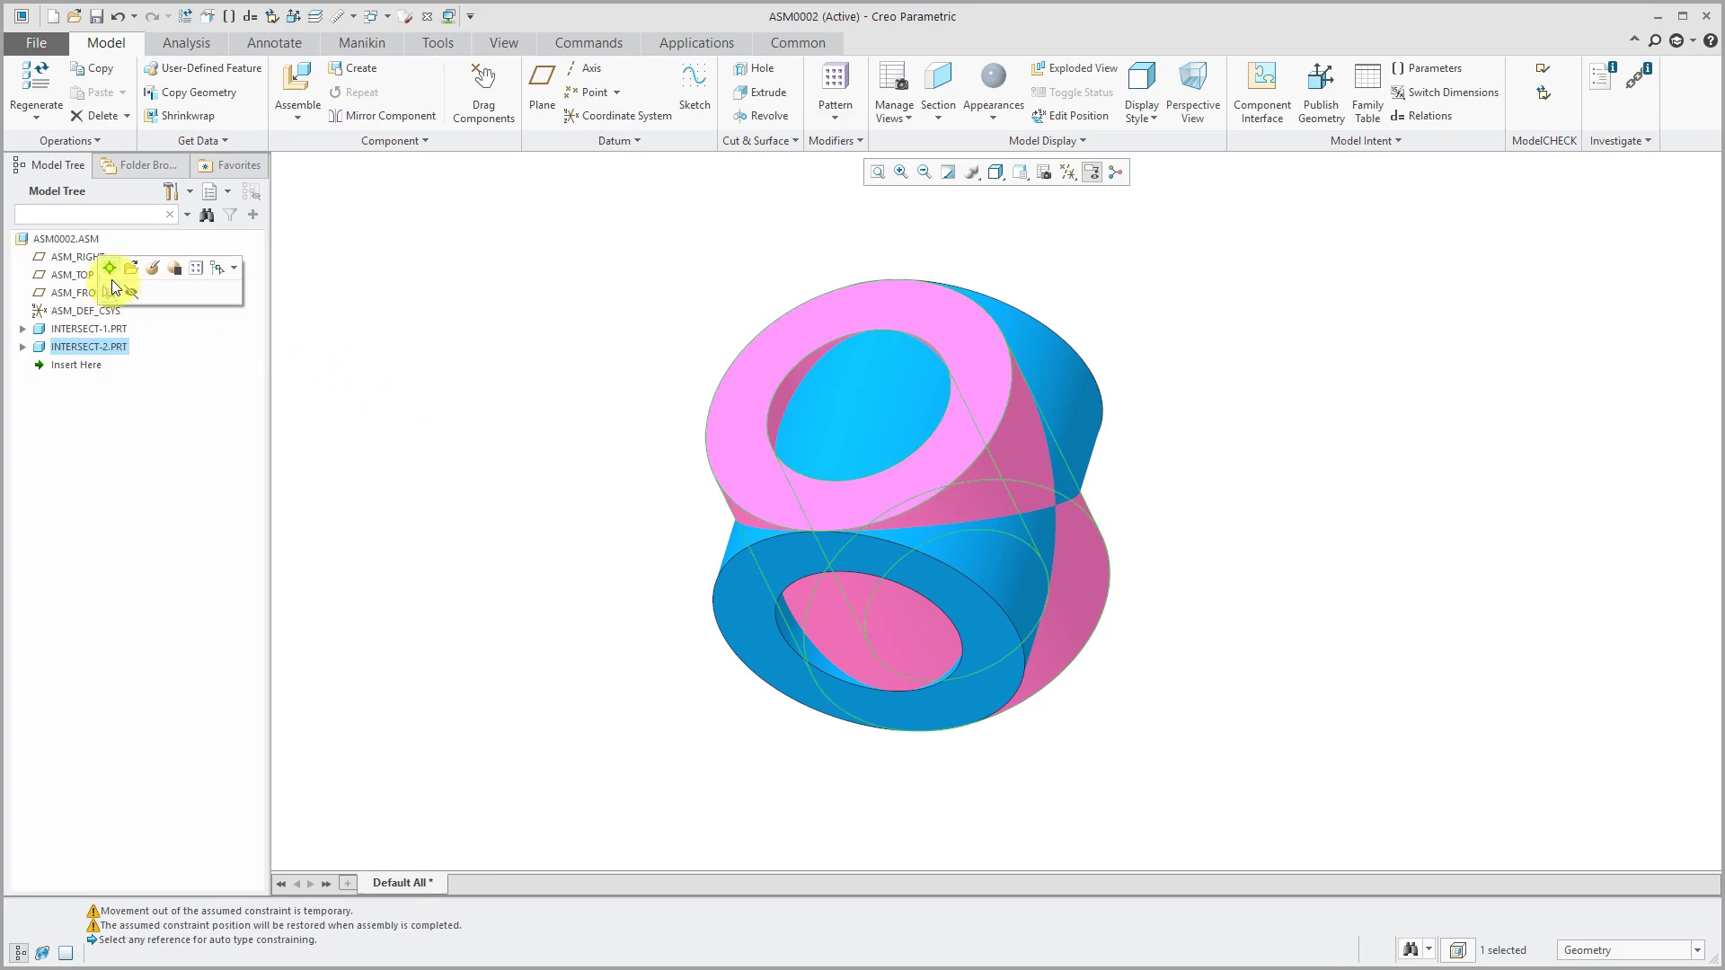
{"action": "left_click", "coordinate": [110, 269]}
{"action": "left_click", "coordinate": [199, 141]}
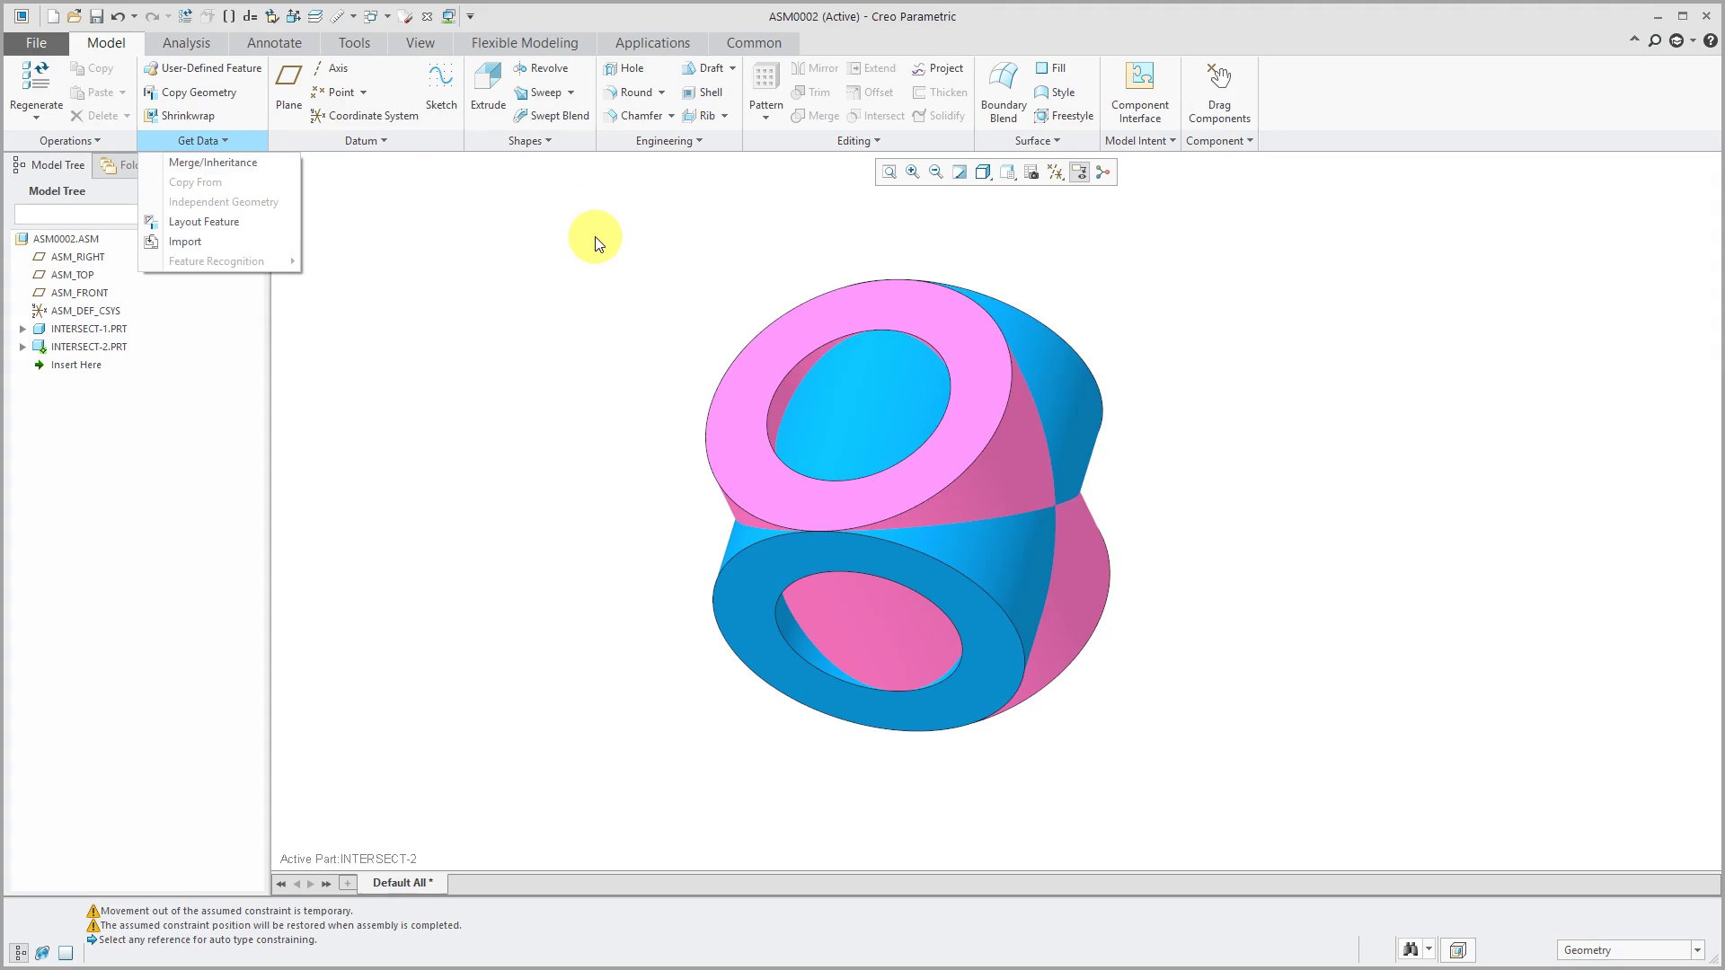
{"action": "left_click", "coordinate": [539, 238]}
{"action": "left_click", "coordinate": [86, 239]}
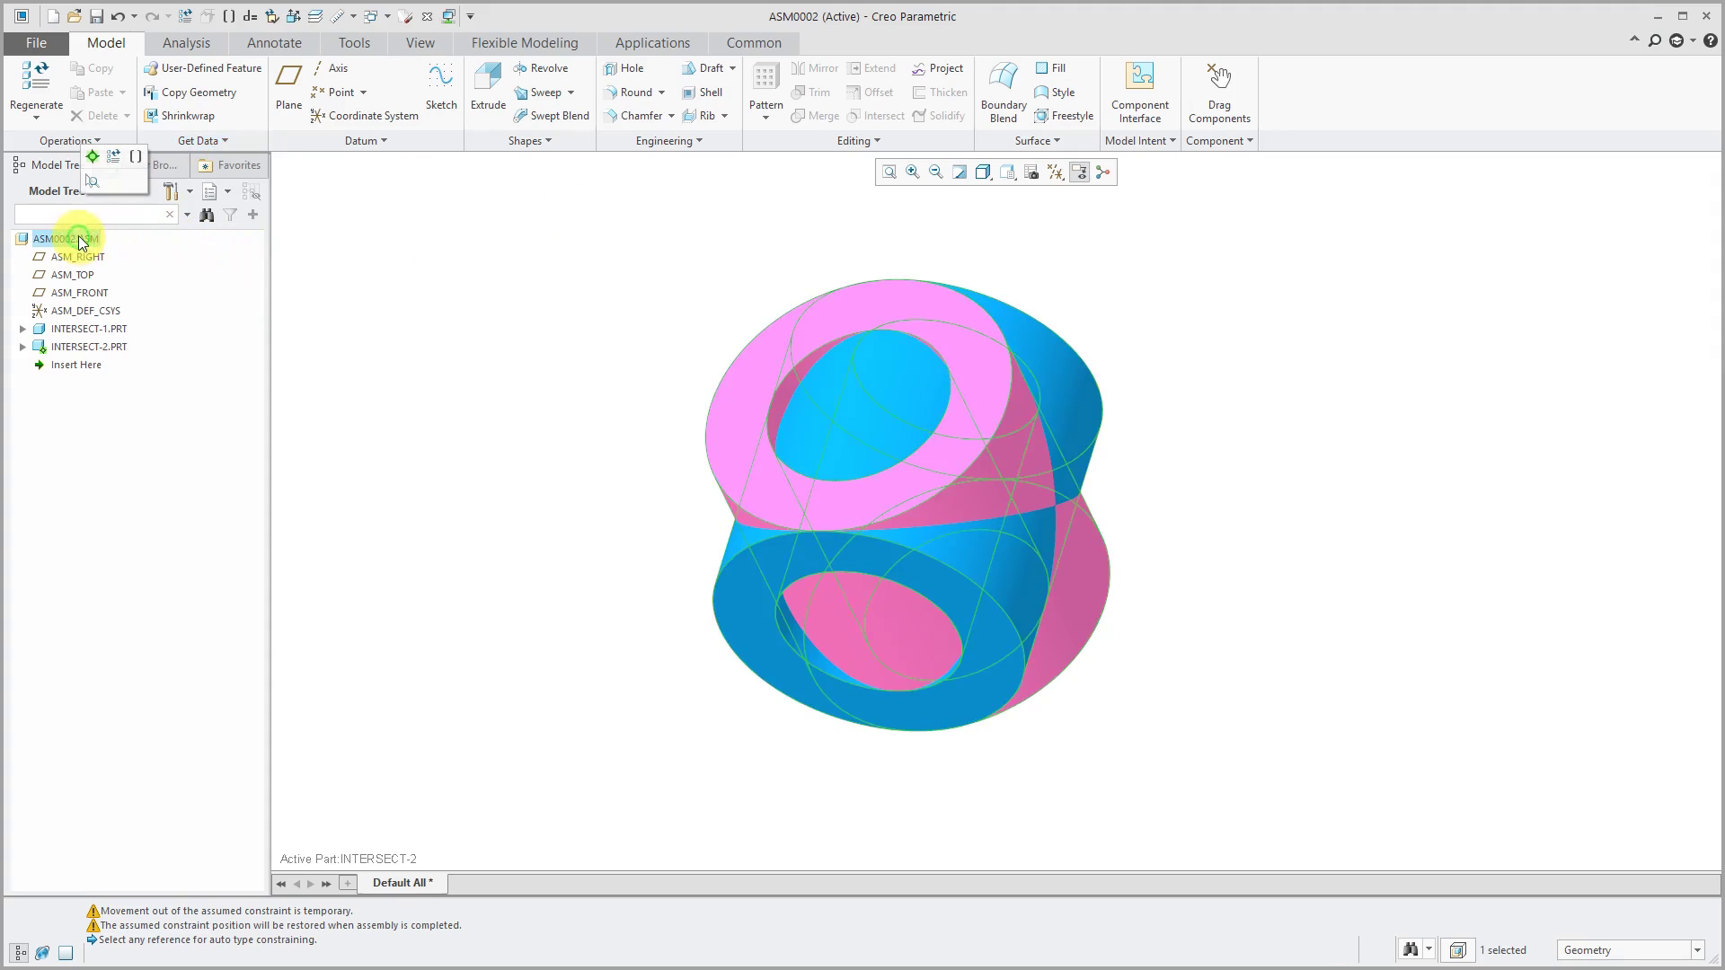
{"action": "left_click", "coordinate": [94, 160]}
{"action": "left_click", "coordinate": [471, 313]}
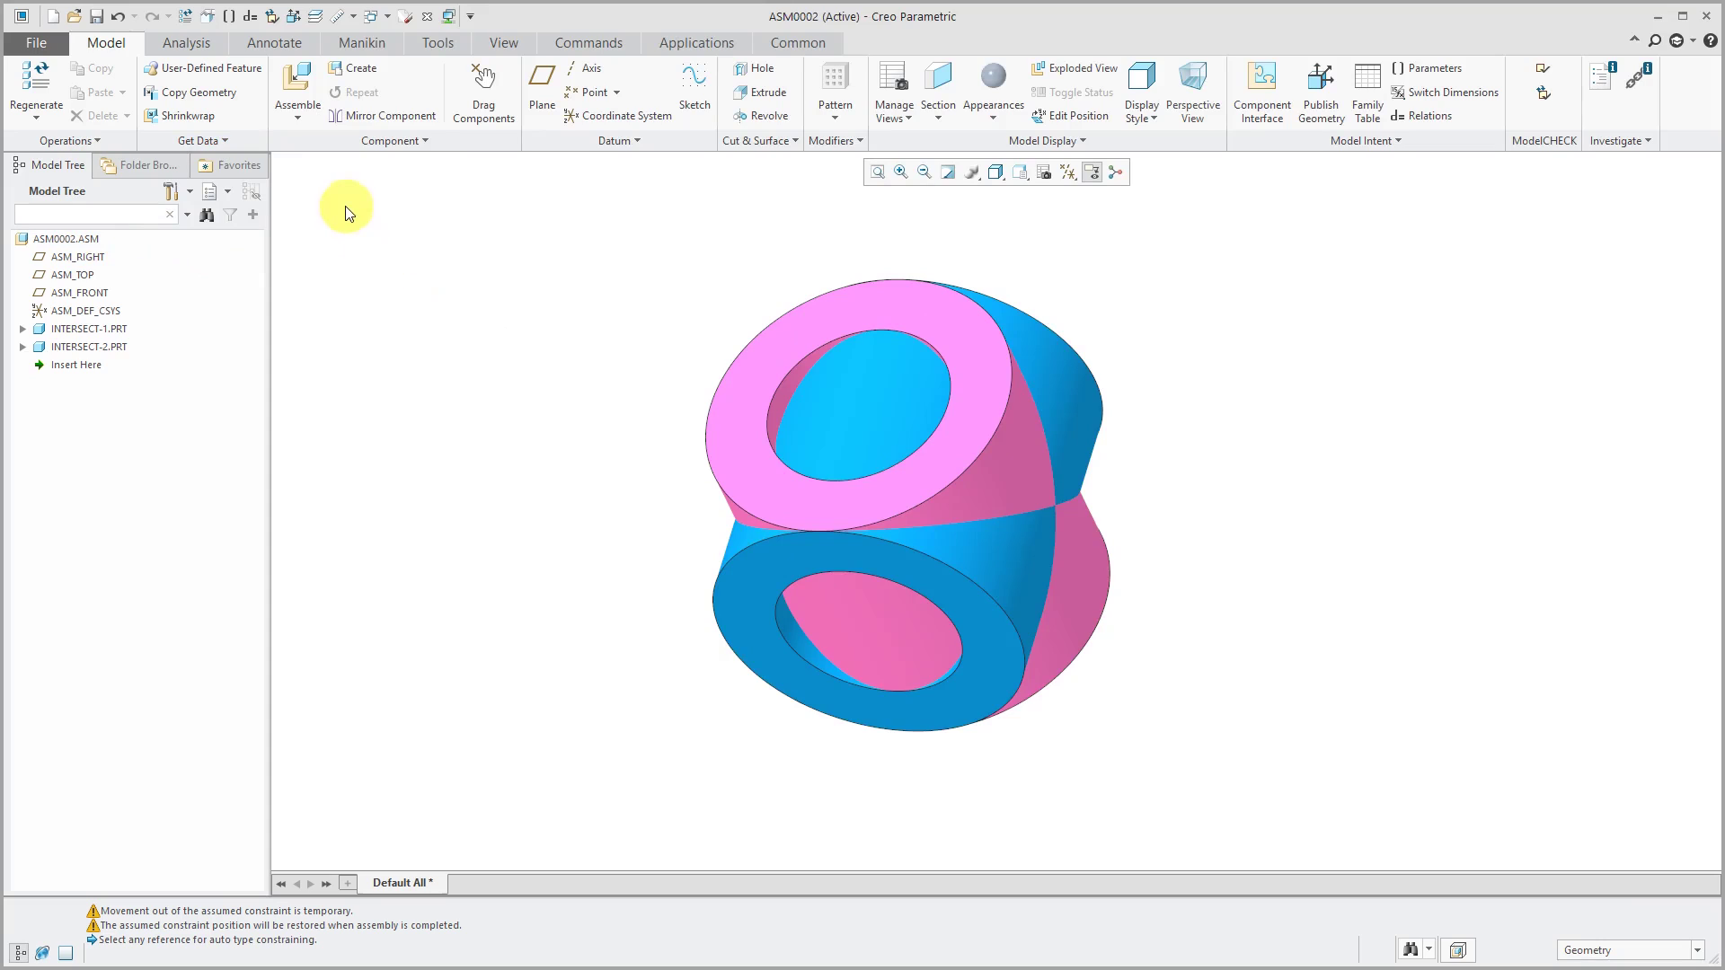
{"action": "left_click", "coordinate": [365, 72]}
{"action": "left_click_drag", "start_coordinate": [1572, 503], "coordinate": [1346, 362]}
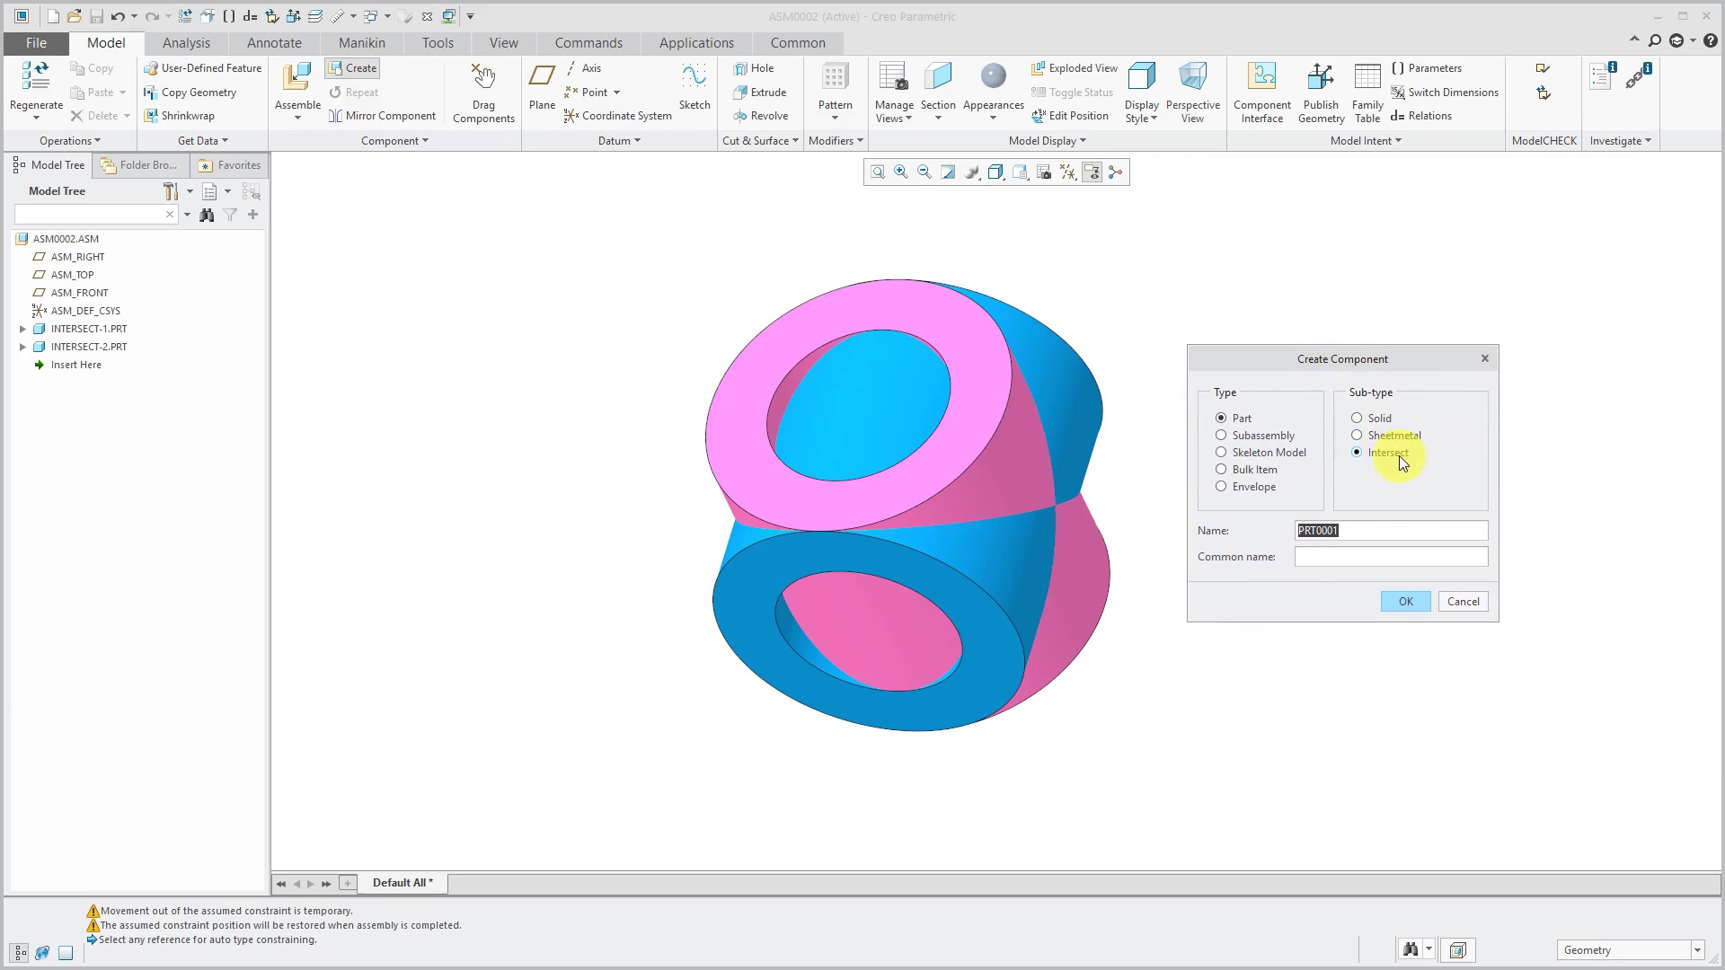
{"action": "left_click", "coordinate": [1462, 602]}
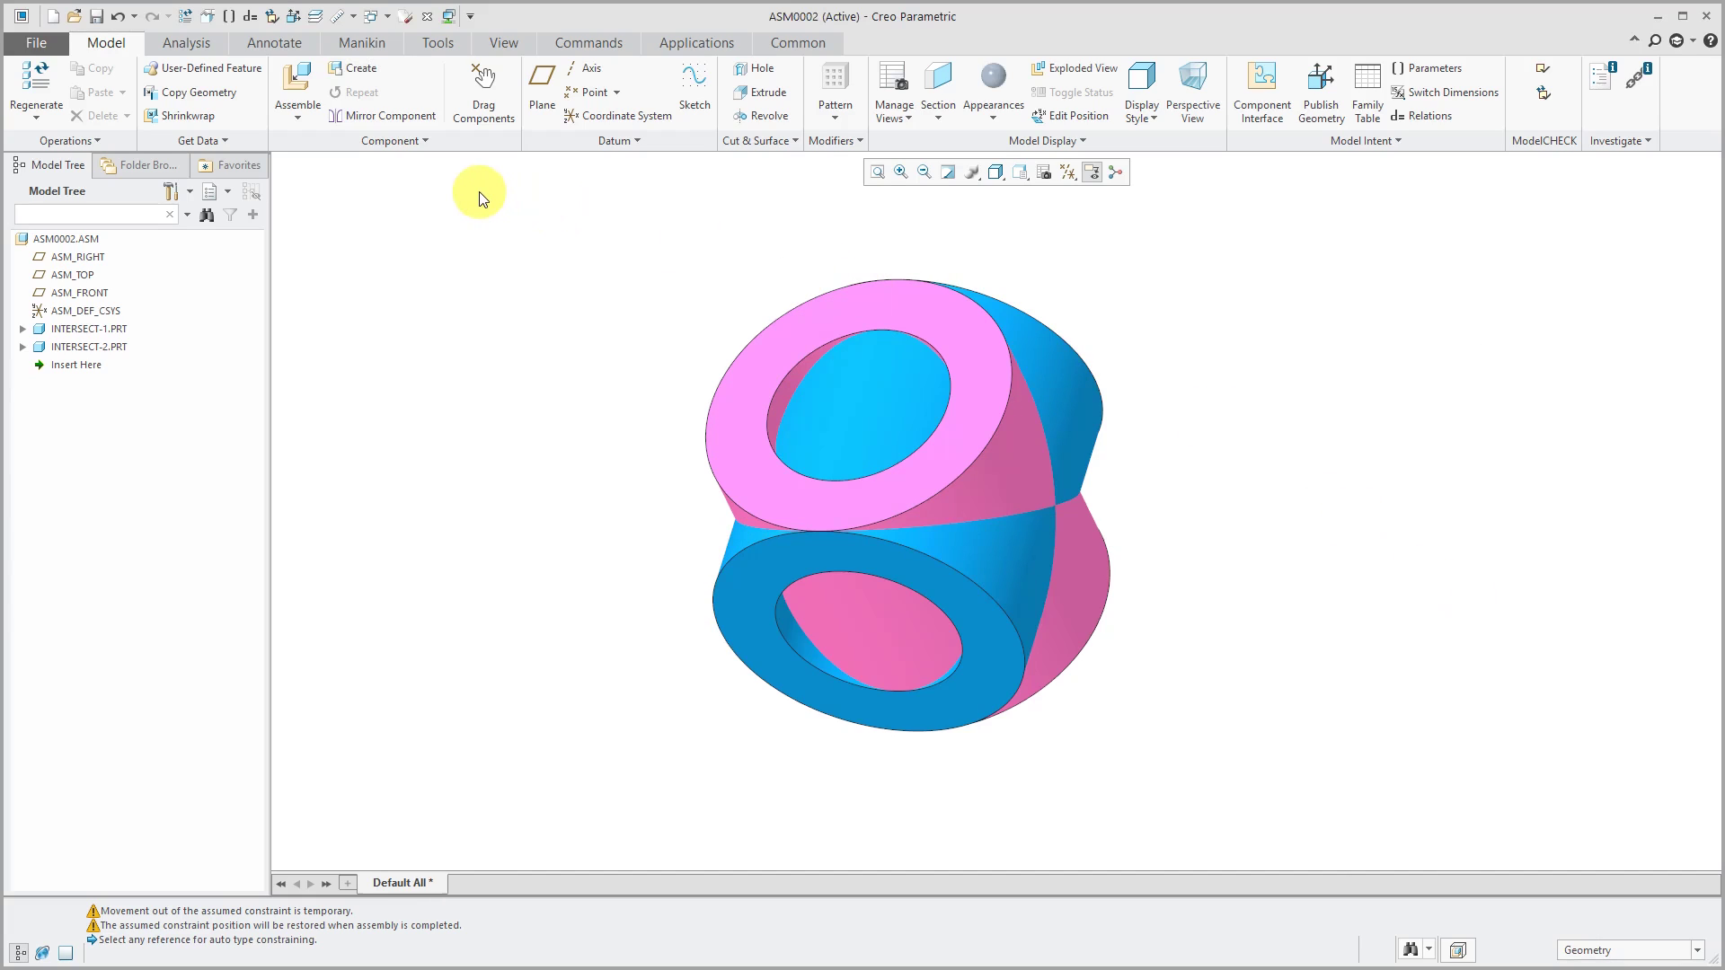
Run an Intersect Boolean operation with INTERSECT-1.PRT as the modified model and INTERSECT-2.PRT as the modifying component
{"action": "left_click", "coordinate": [413, 142]}
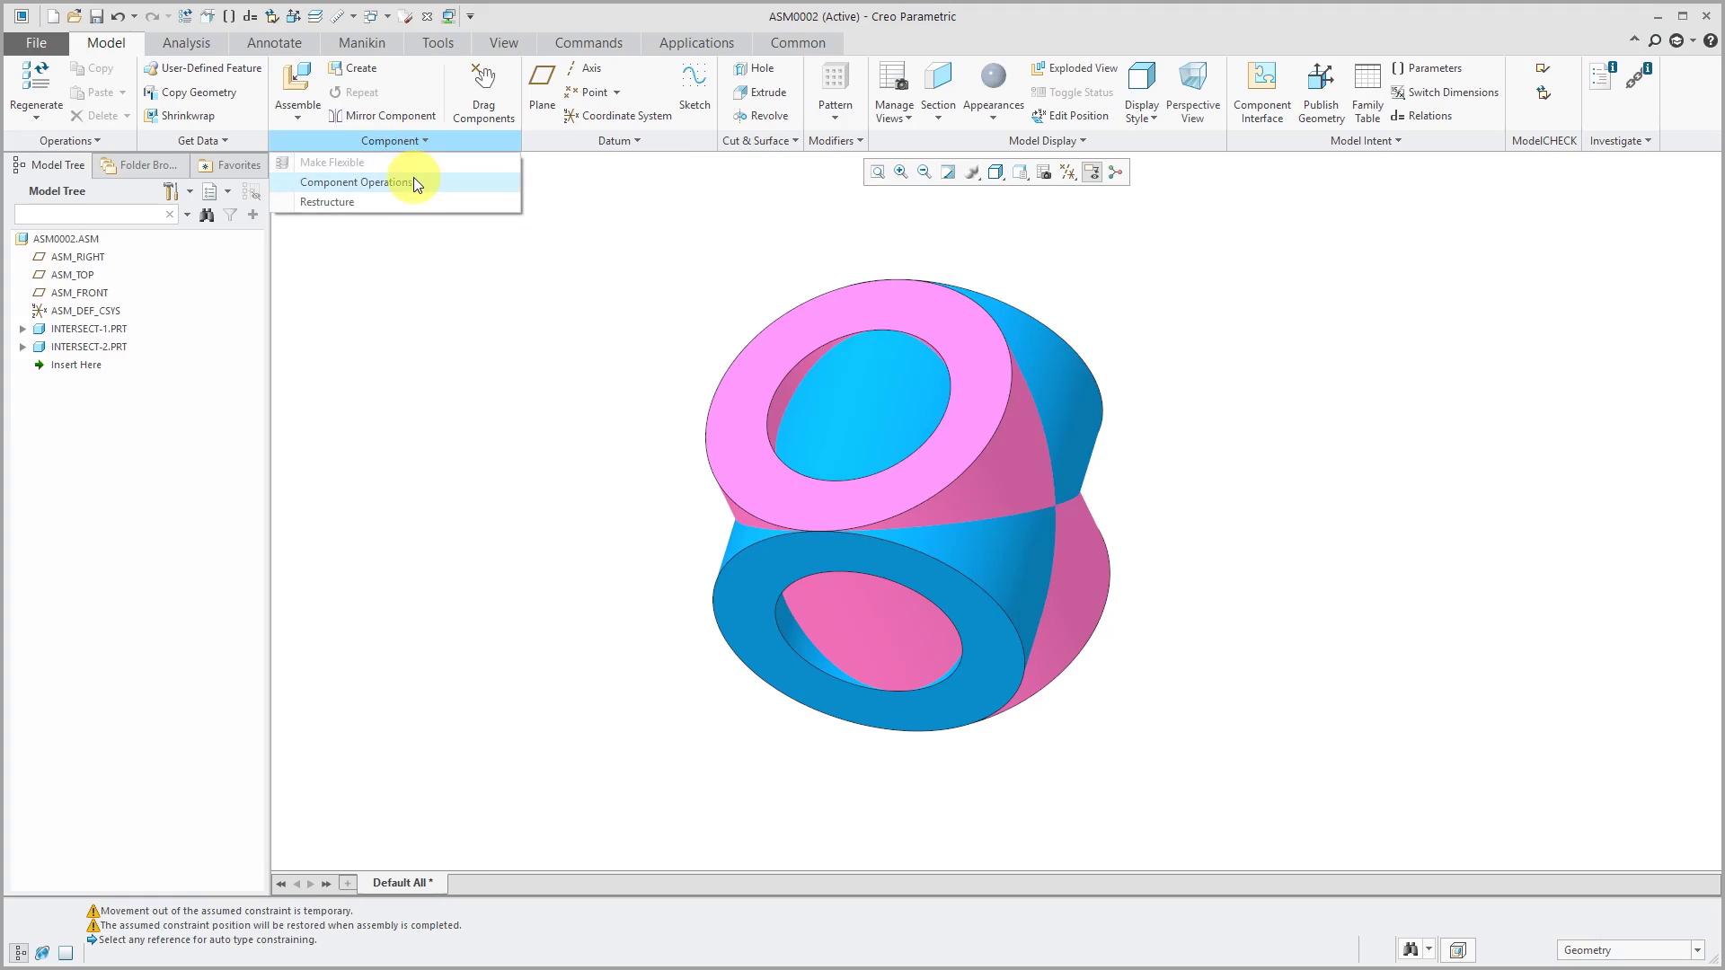
{"action": "left_click", "coordinate": [413, 182]}
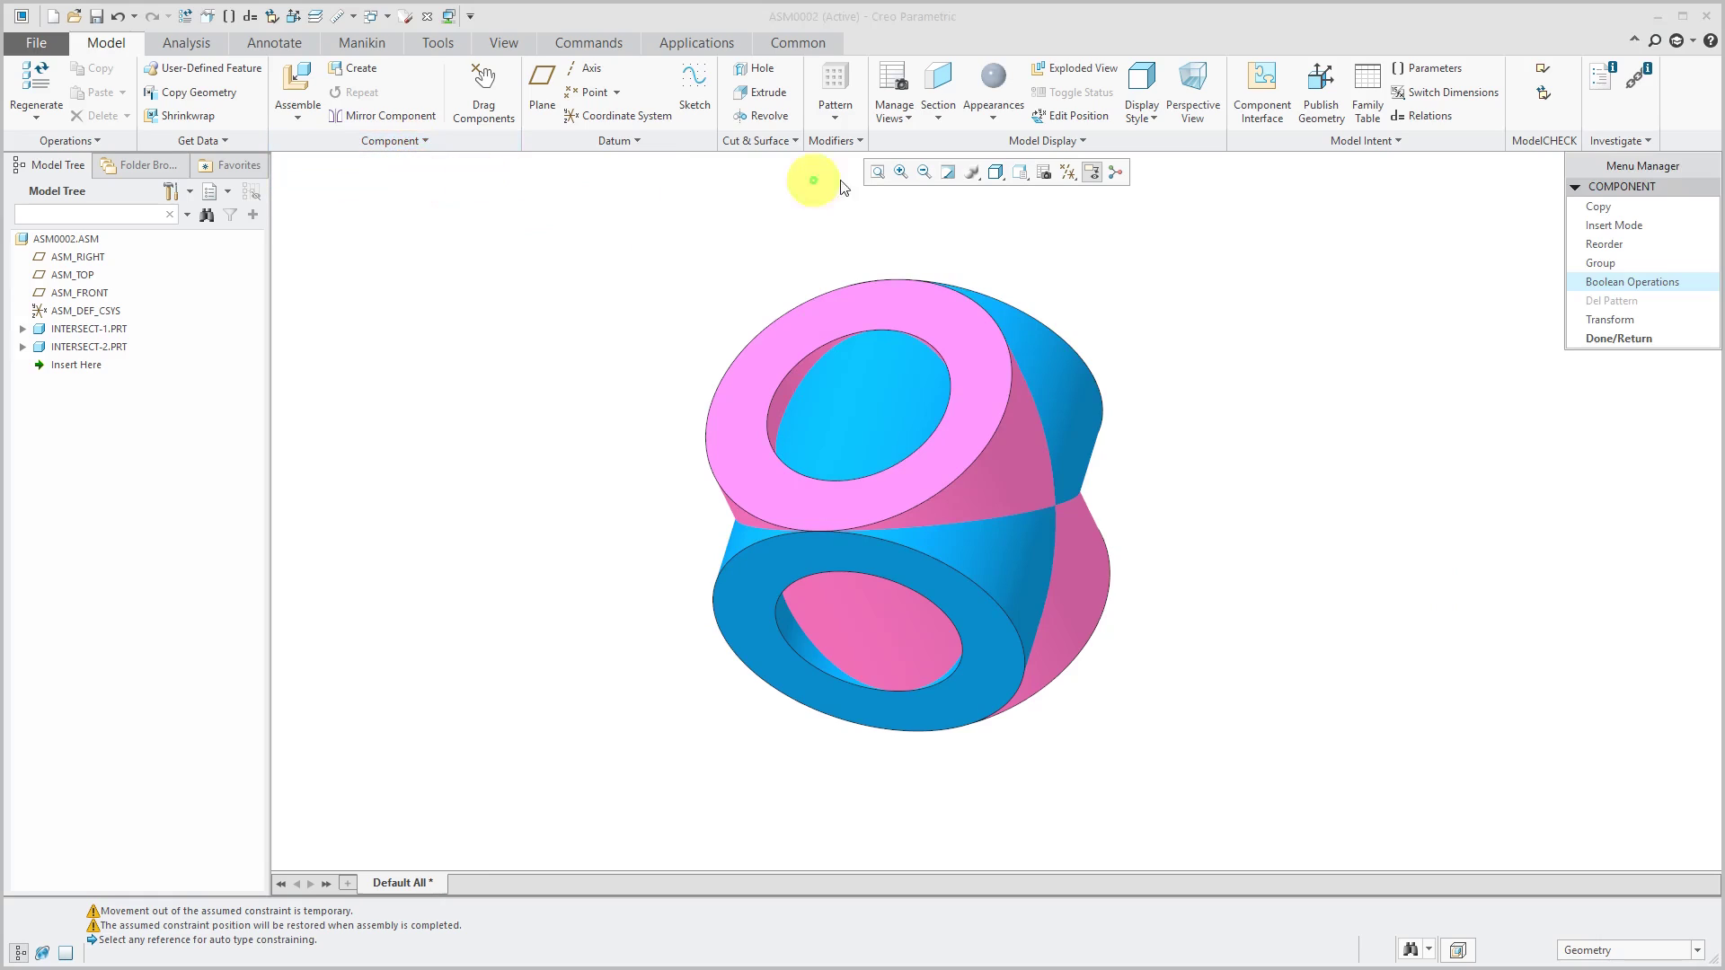
{"action": "left_click", "coordinate": [1663, 285]}
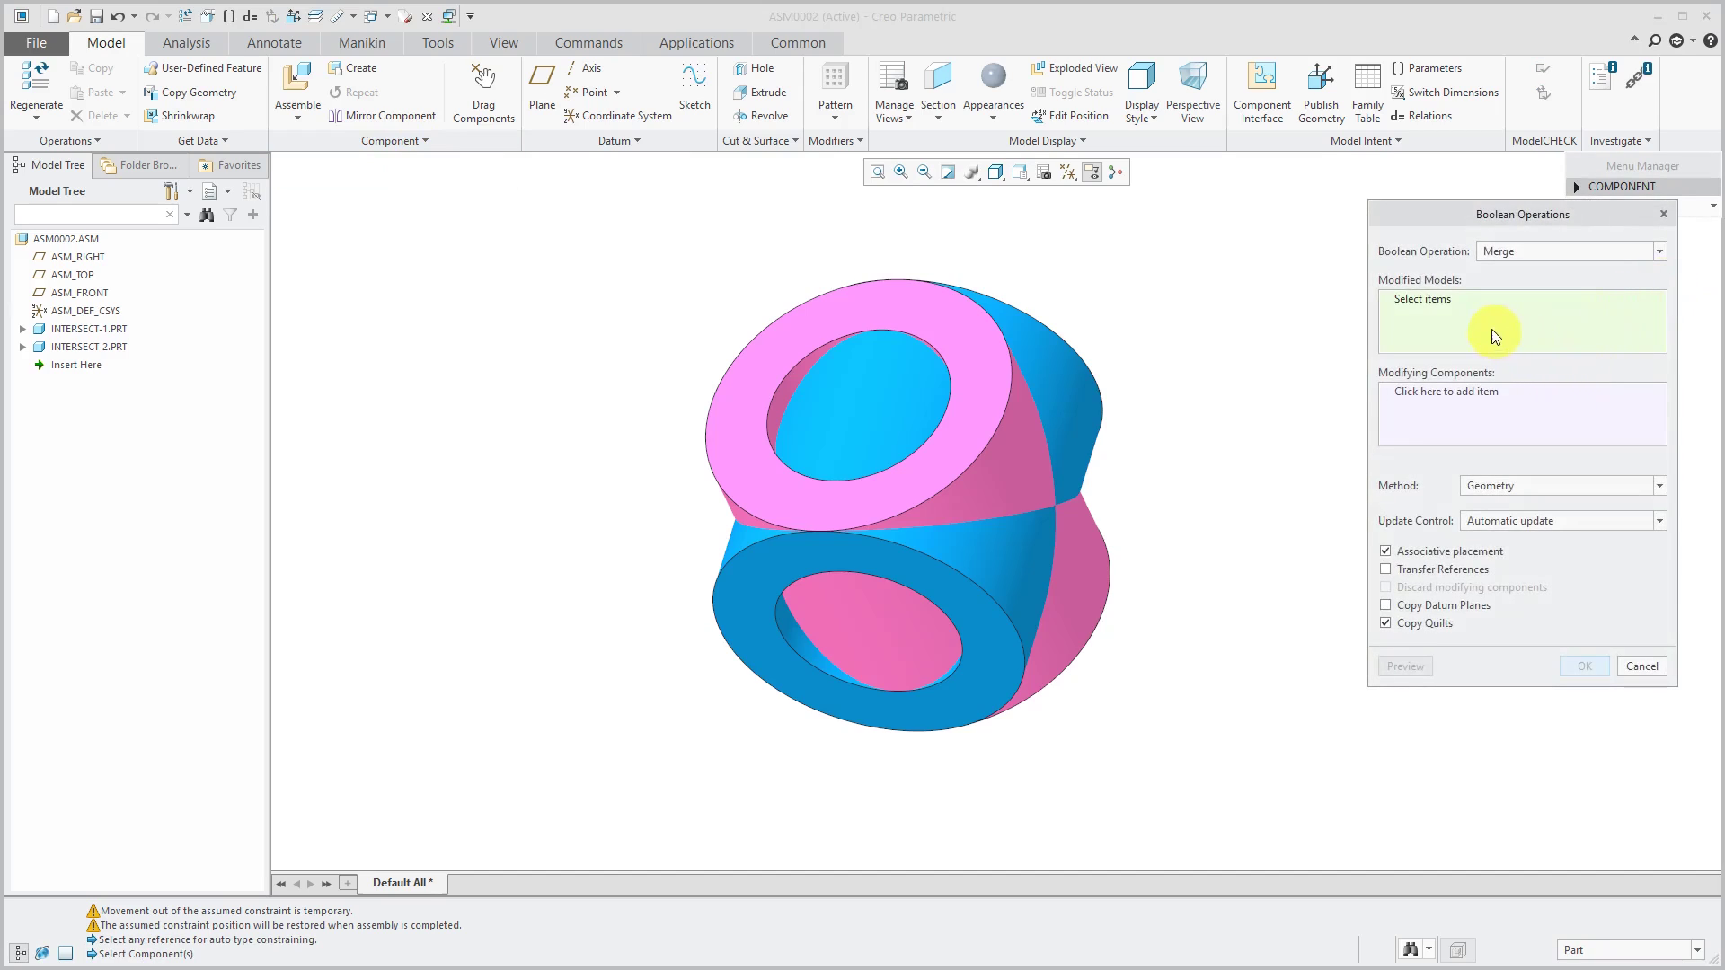
{"action": "left_click", "coordinate": [1563, 251]}
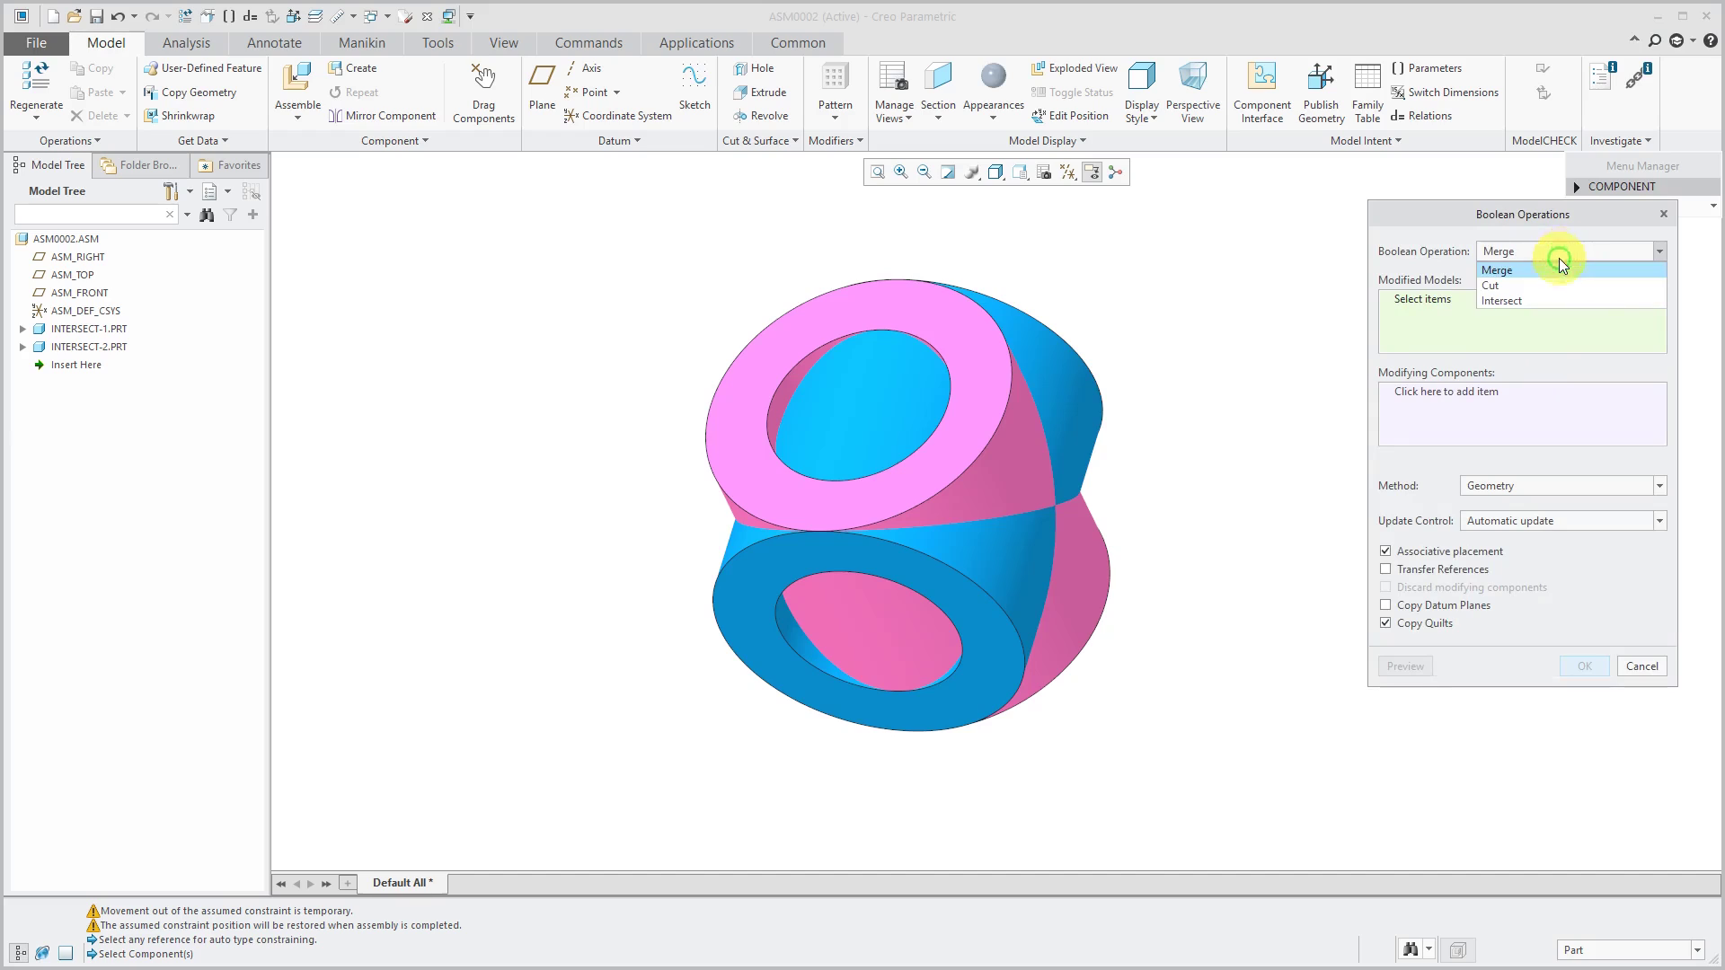
{"action": "left_click", "coordinate": [1560, 306]}
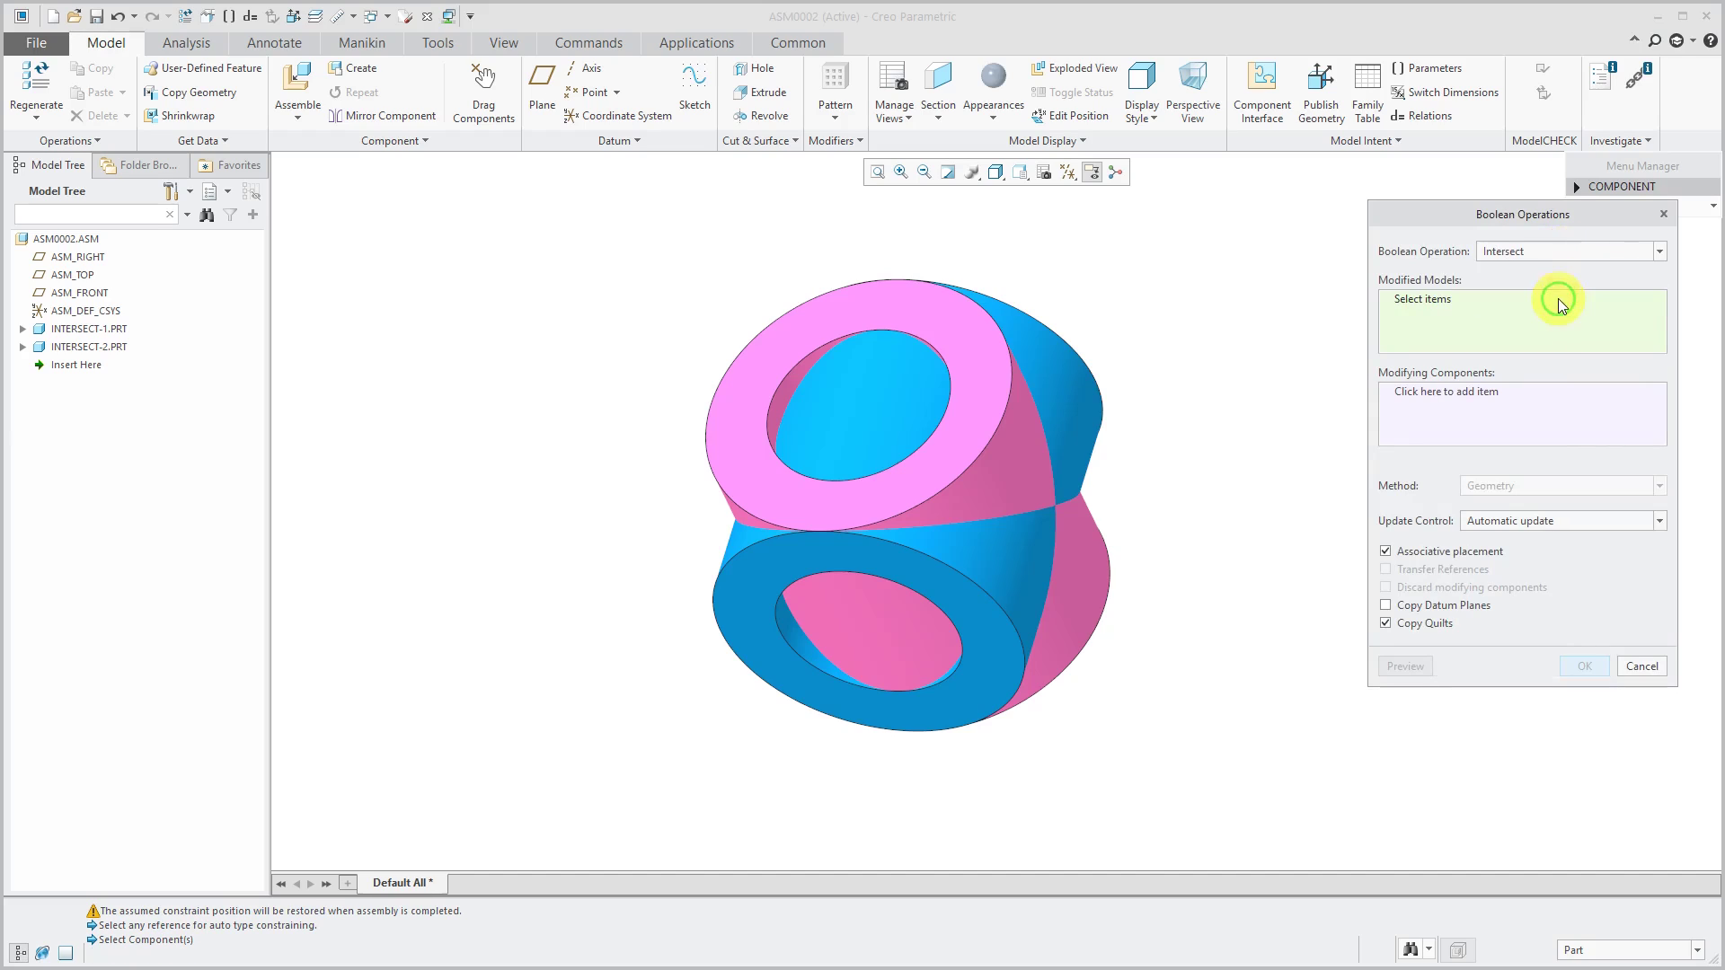
{"action": "left_click", "coordinate": [1091, 409]}
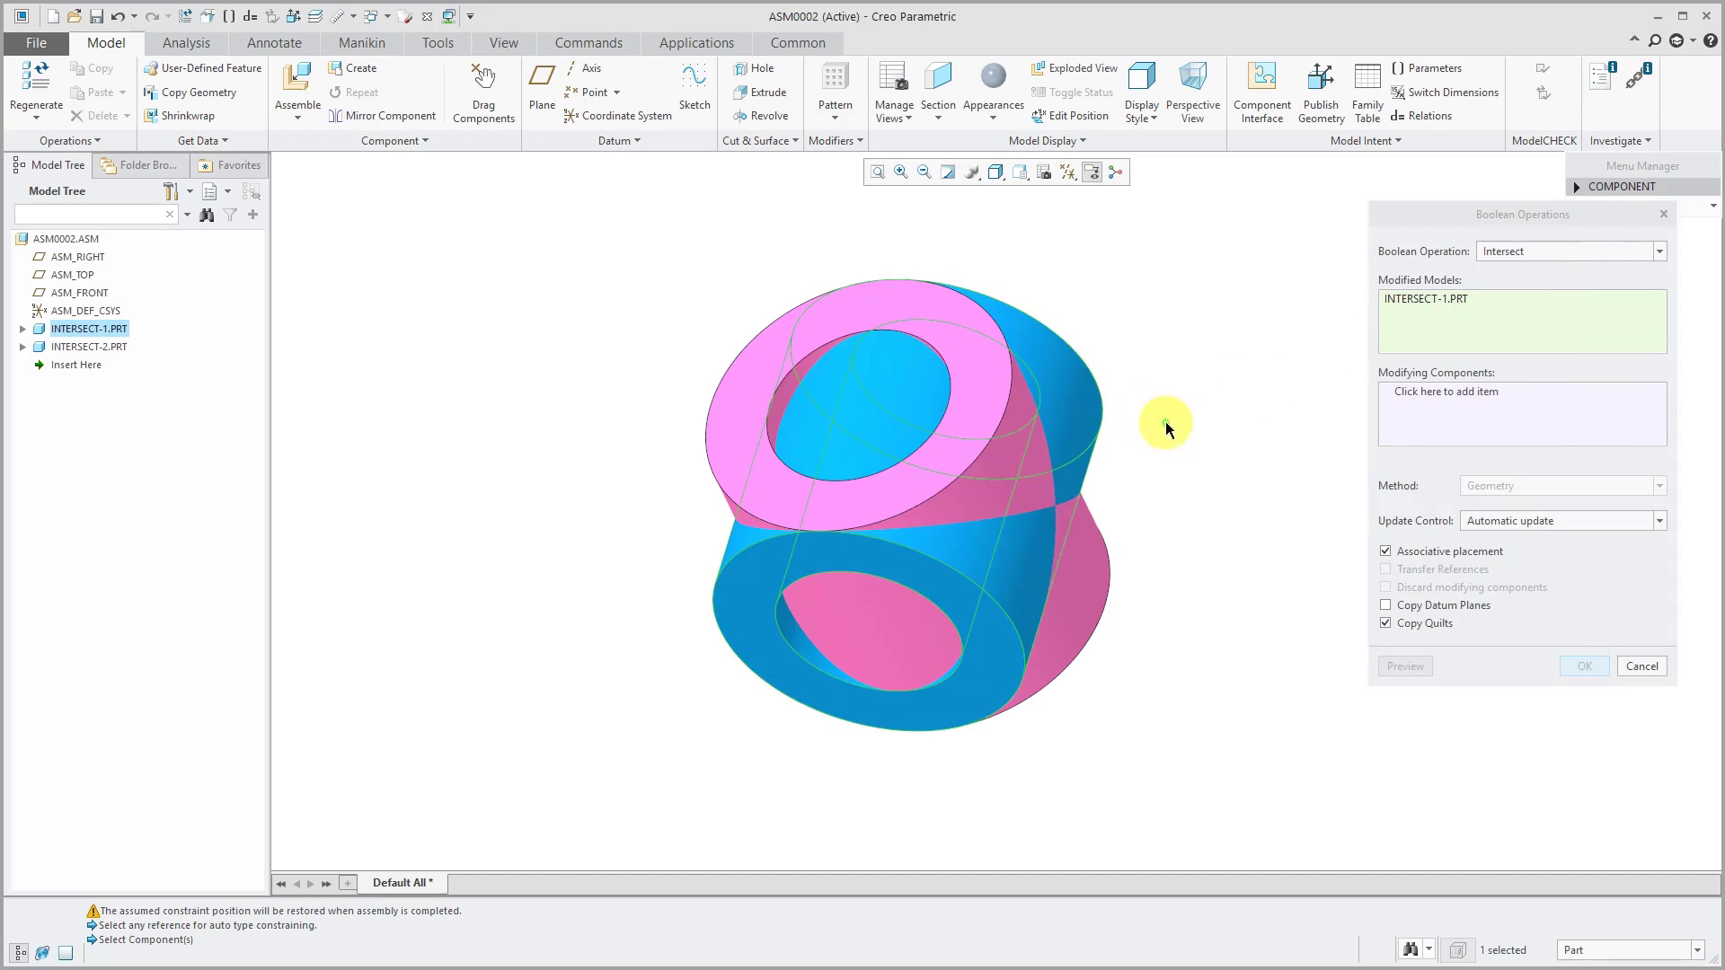
{"action": "left_click", "coordinate": [1395, 393]}
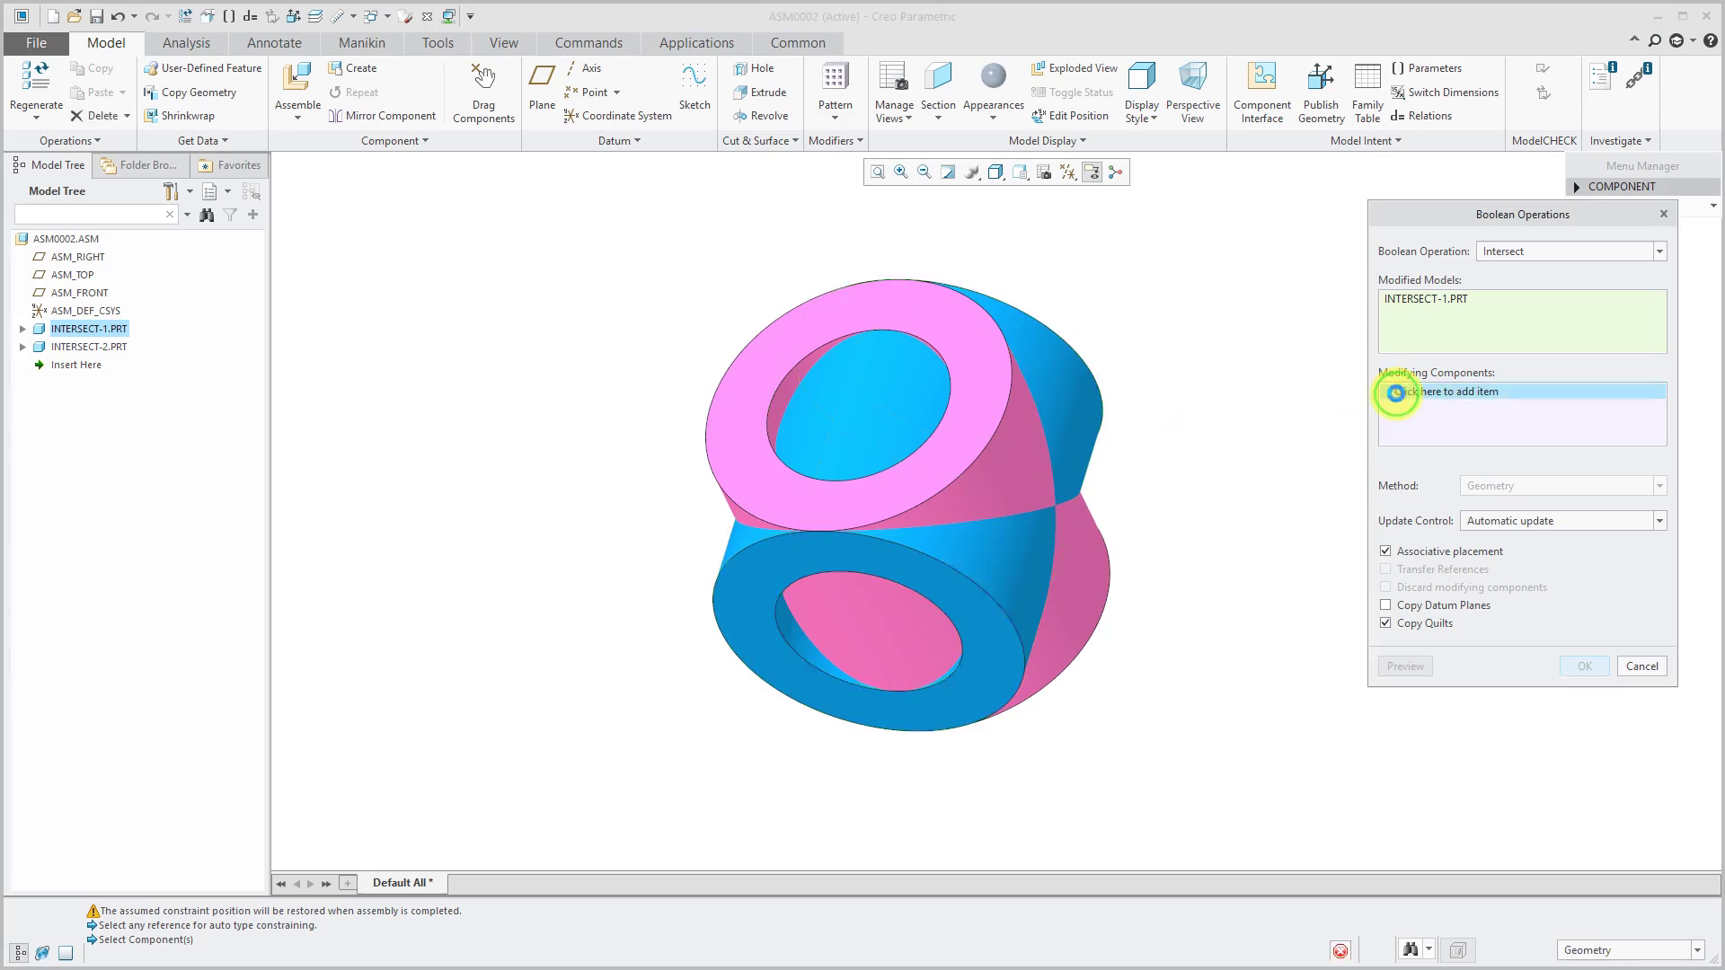
{"action": "left_click", "coordinate": [985, 349]}
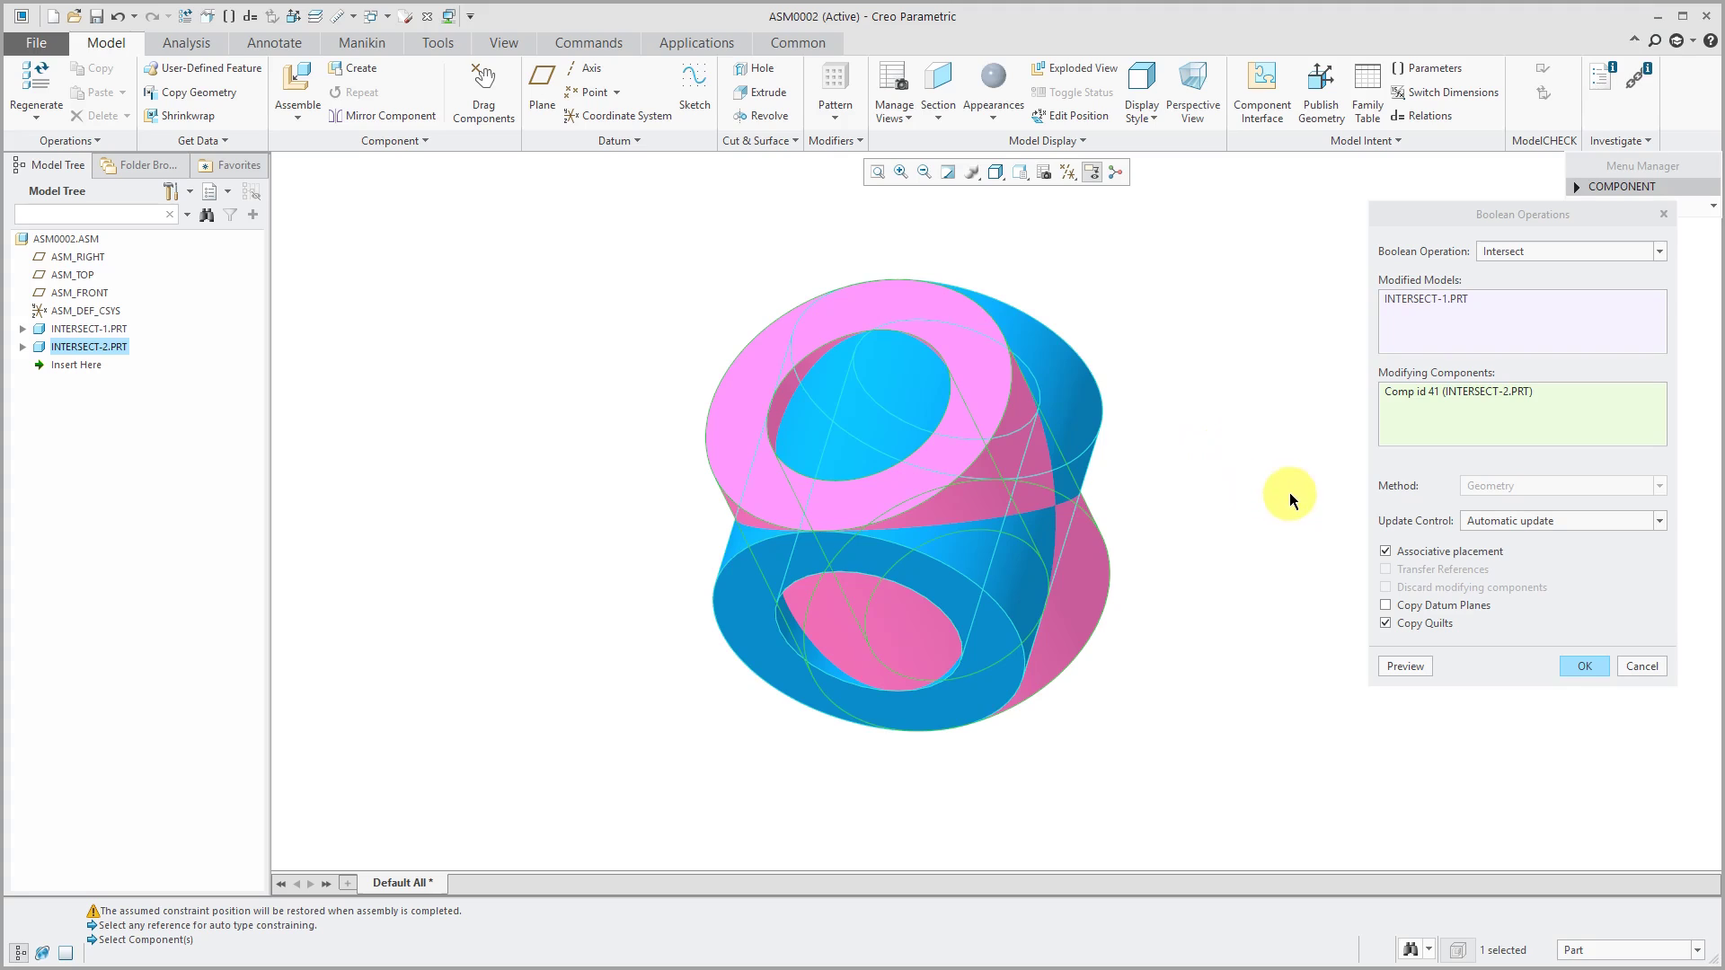
{"action": "left_click", "coordinate": [1578, 666]}
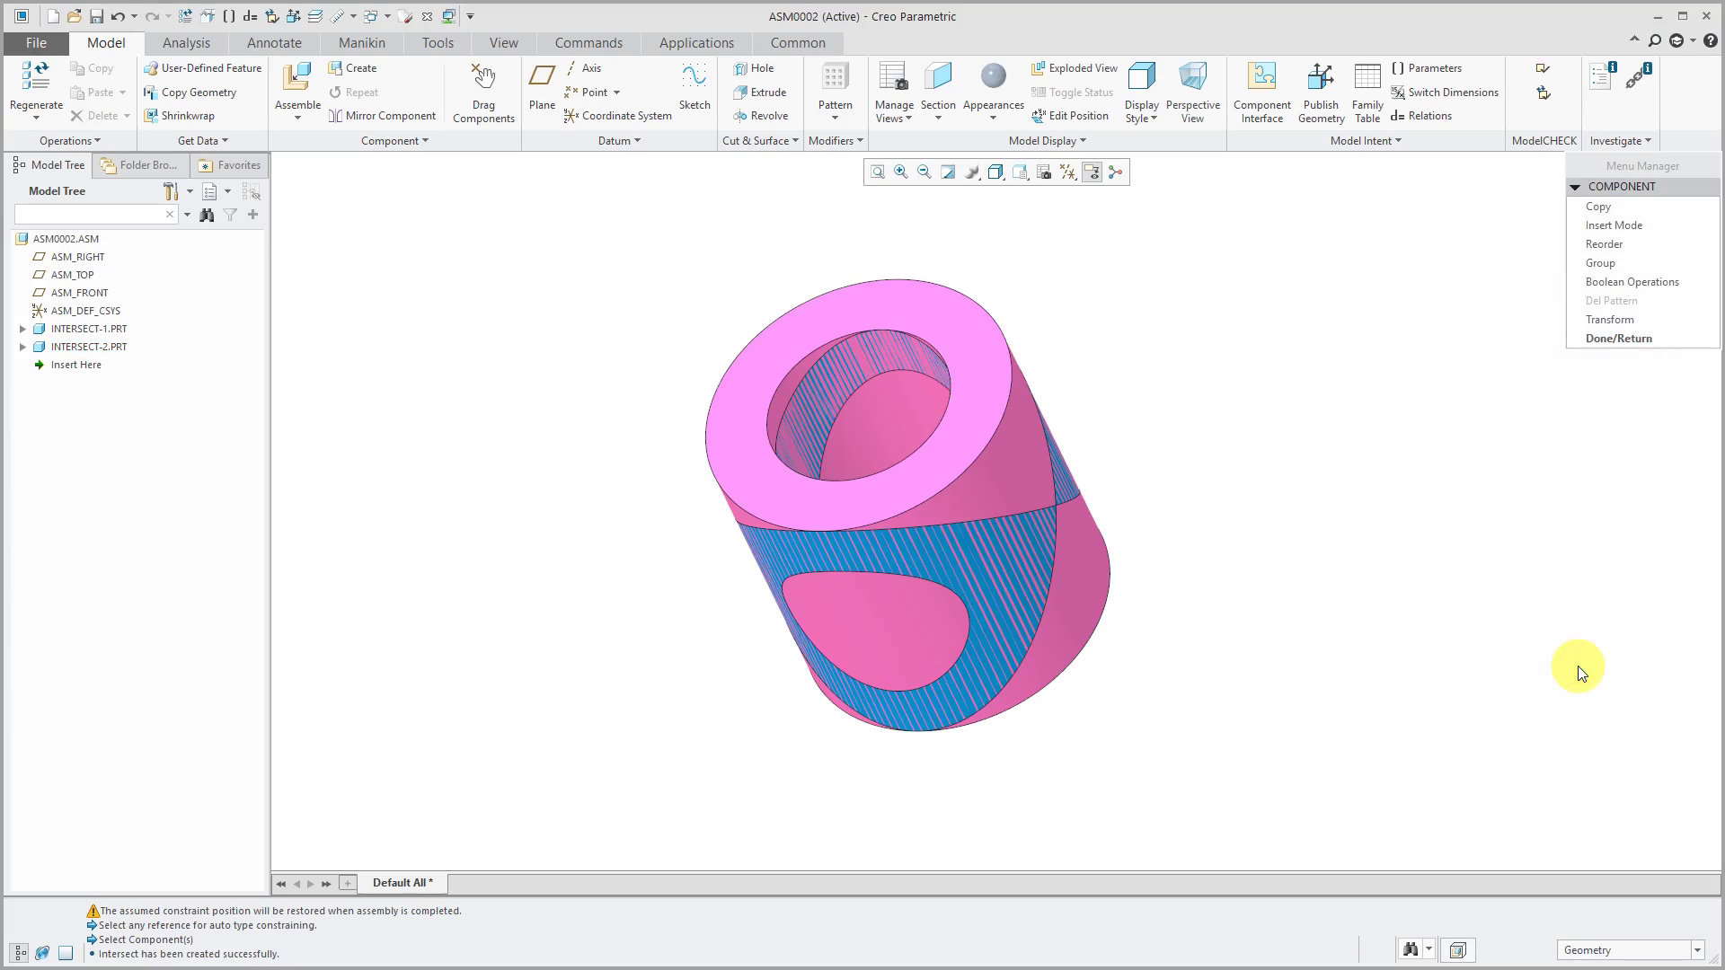
{"action": "left_click", "coordinate": [1651, 346]}
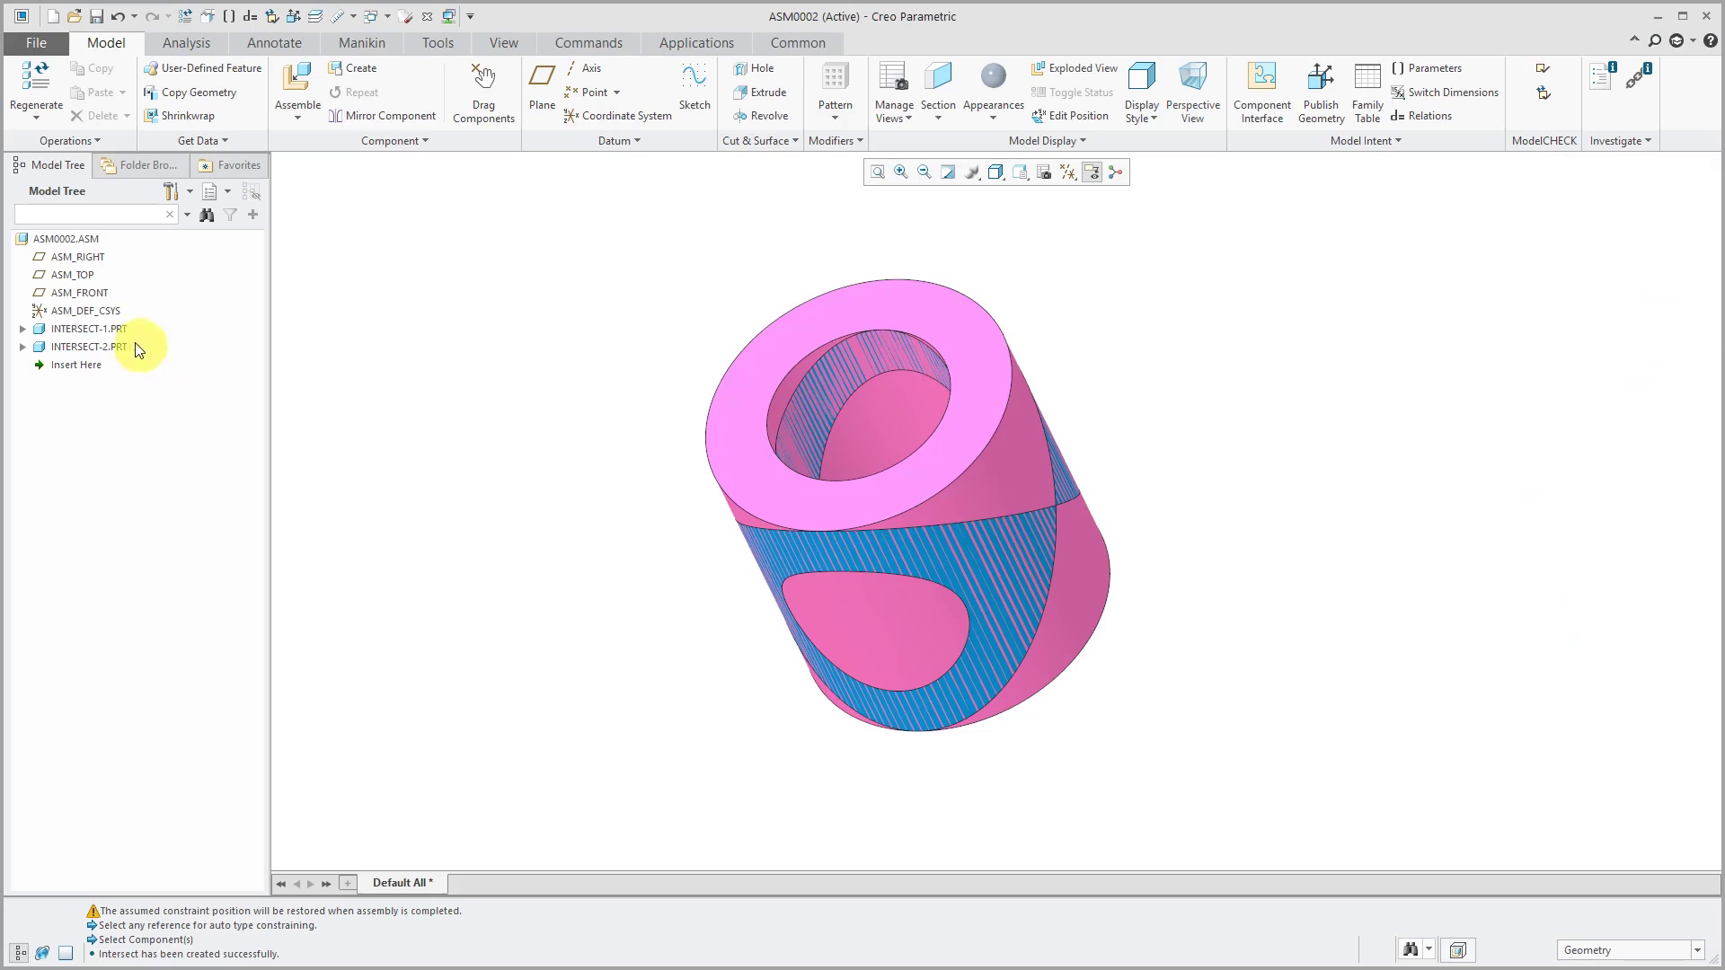
Open INTERSECT-1.PRT in its own window and examine its part intersection feature and resulting shape from several angles
{"action": "left_click", "coordinate": [109, 330]}
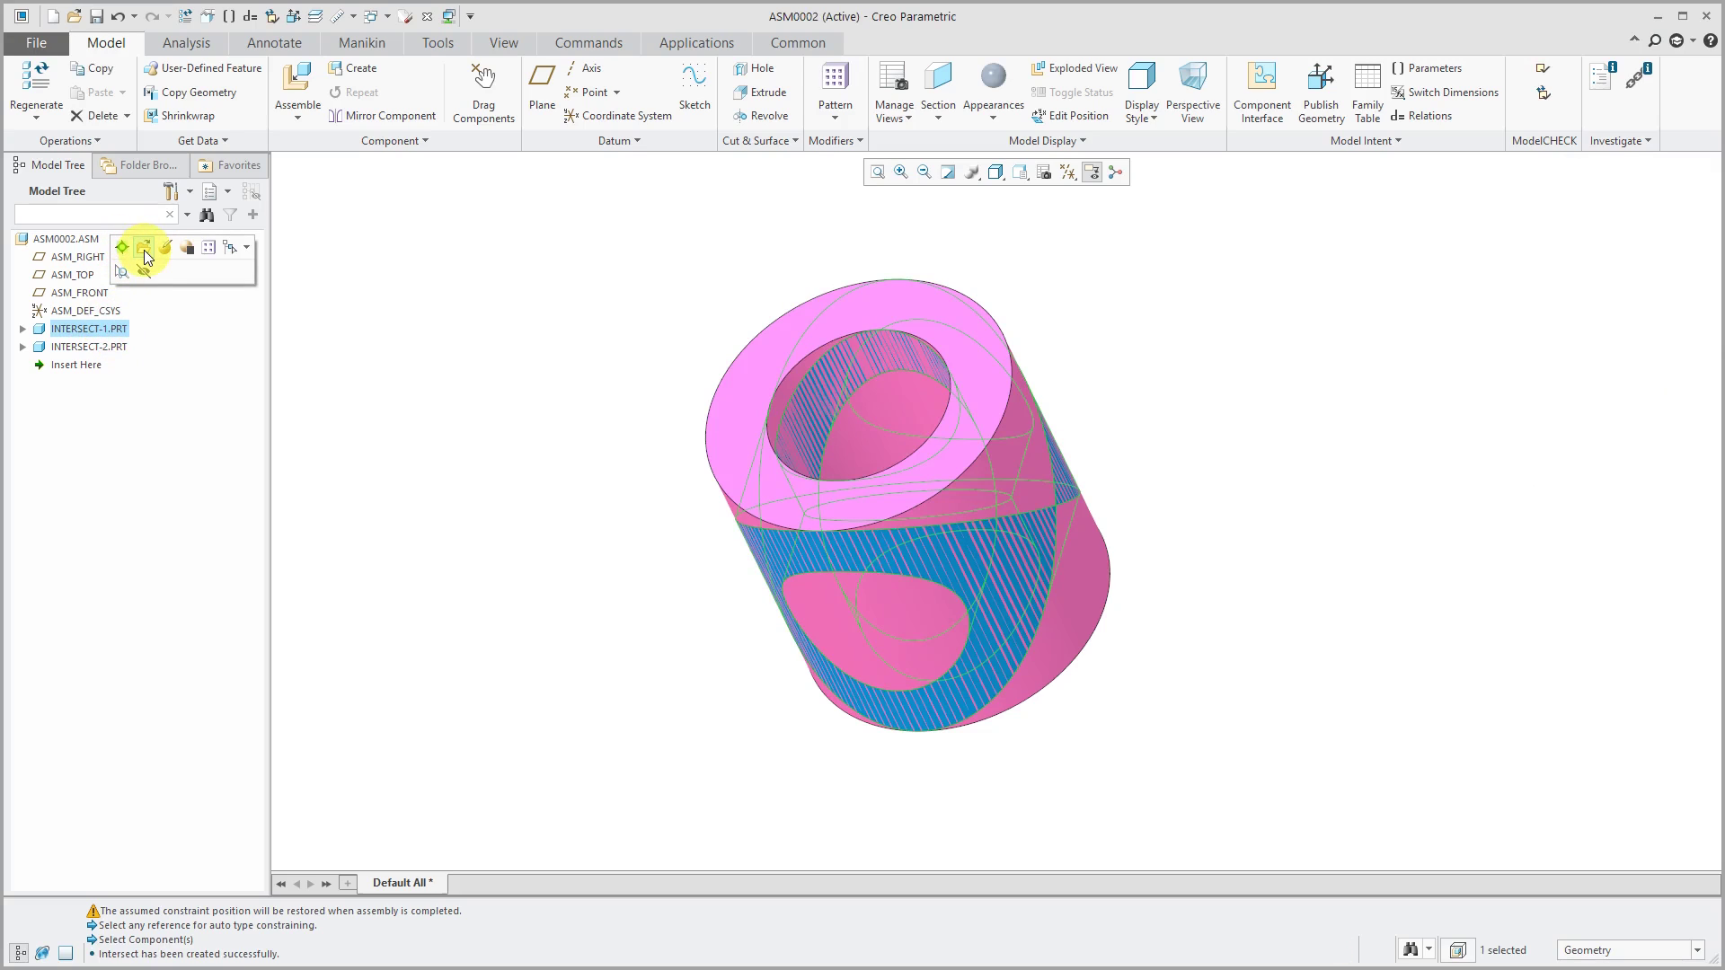
{"action": "left_click", "coordinate": [143, 248]}
{"action": "mouse_move", "coordinate": [1110, 570]}
{"action": "middle_mouse_down"}
{"action": "mouse_move", "coordinate": [1020, 504]}
{"action": "mouse_move", "coordinate": [1124, 536]}
{"action": "mouse_move", "coordinate": [1075, 539]}
{"action": "mouse_move", "coordinate": [1095, 548]}
{"action": "middle_mouse_up"}
{"action": "left_click", "coordinate": [126, 345]}
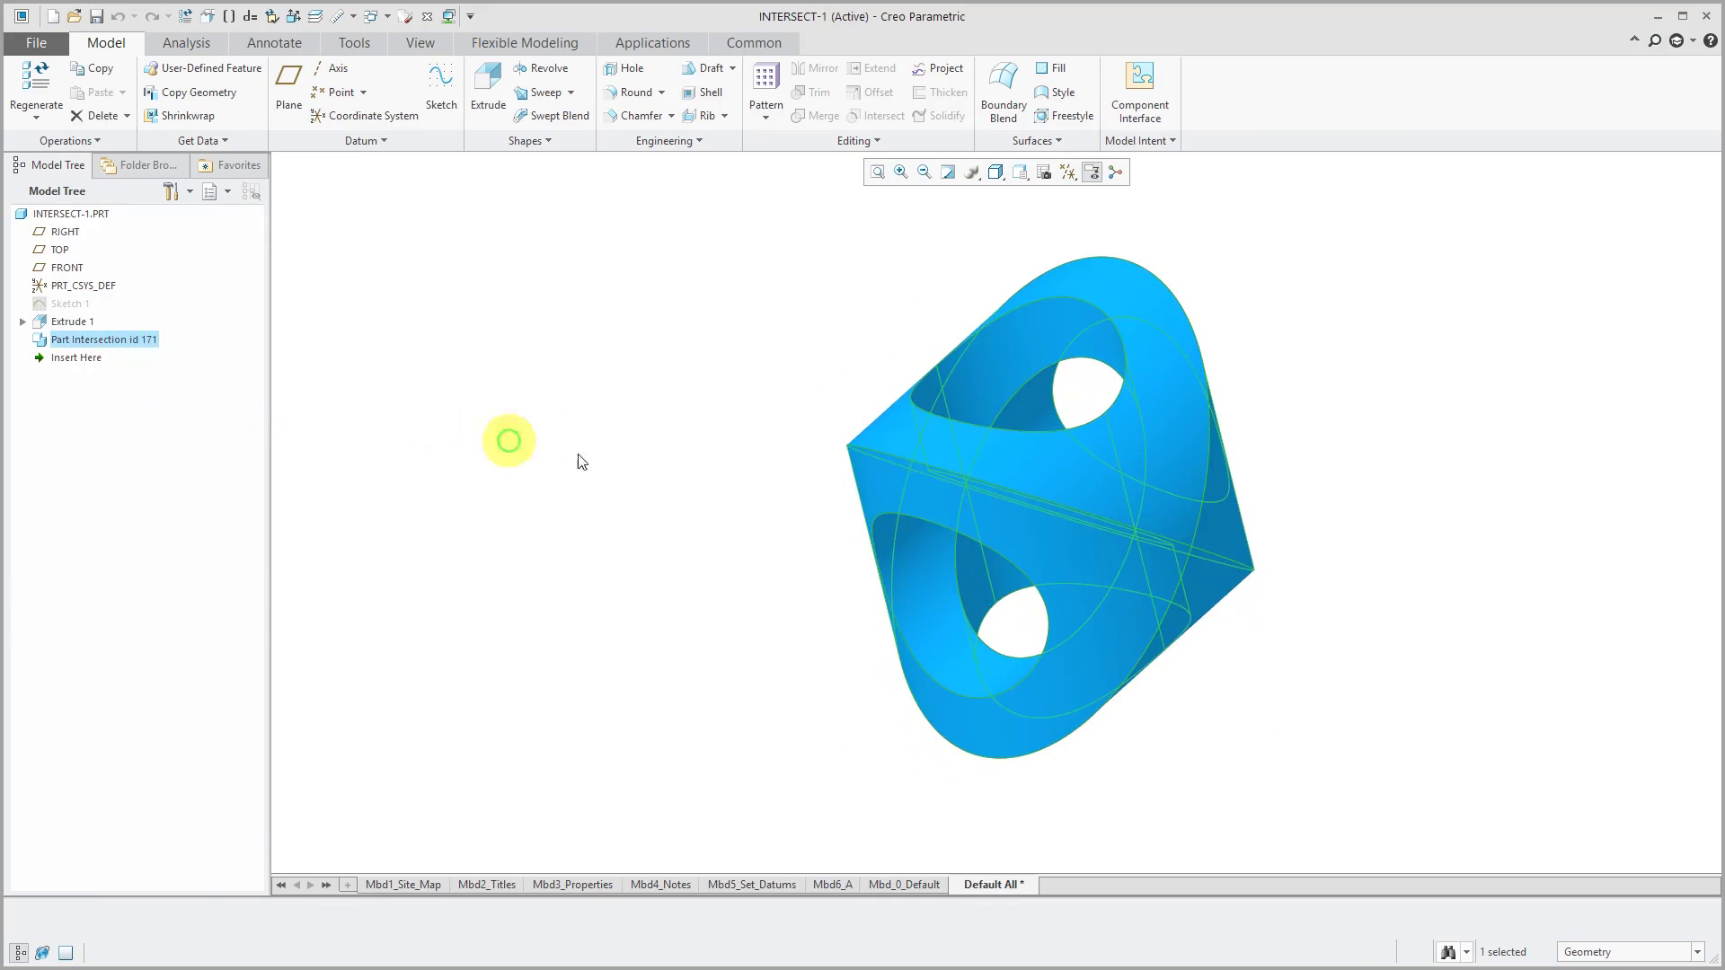
{"action": "left_click", "coordinate": [677, 481]}
{"action": "mouse_move", "coordinate": [677, 481]}
{"action": "middle_mouse_down"}
{"action": "mouse_move", "coordinate": [1089, 551]}
{"action": "mouse_move", "coordinate": [1120, 500]}
{"action": "mouse_move", "coordinate": [935, 497]}
{"action": "mouse_move", "coordinate": [1097, 547]}
{"action": "mouse_move", "coordinate": [1124, 512]}
{"action": "mouse_move", "coordinate": [1105, 551]}
{"action": "mouse_move", "coordinate": [1139, 531]}
{"action": "mouse_move", "coordinate": [1066, 516]}
{"action": "mouse_move", "coordinate": [1067, 536]}
{"action": "middle_mouse_up"}
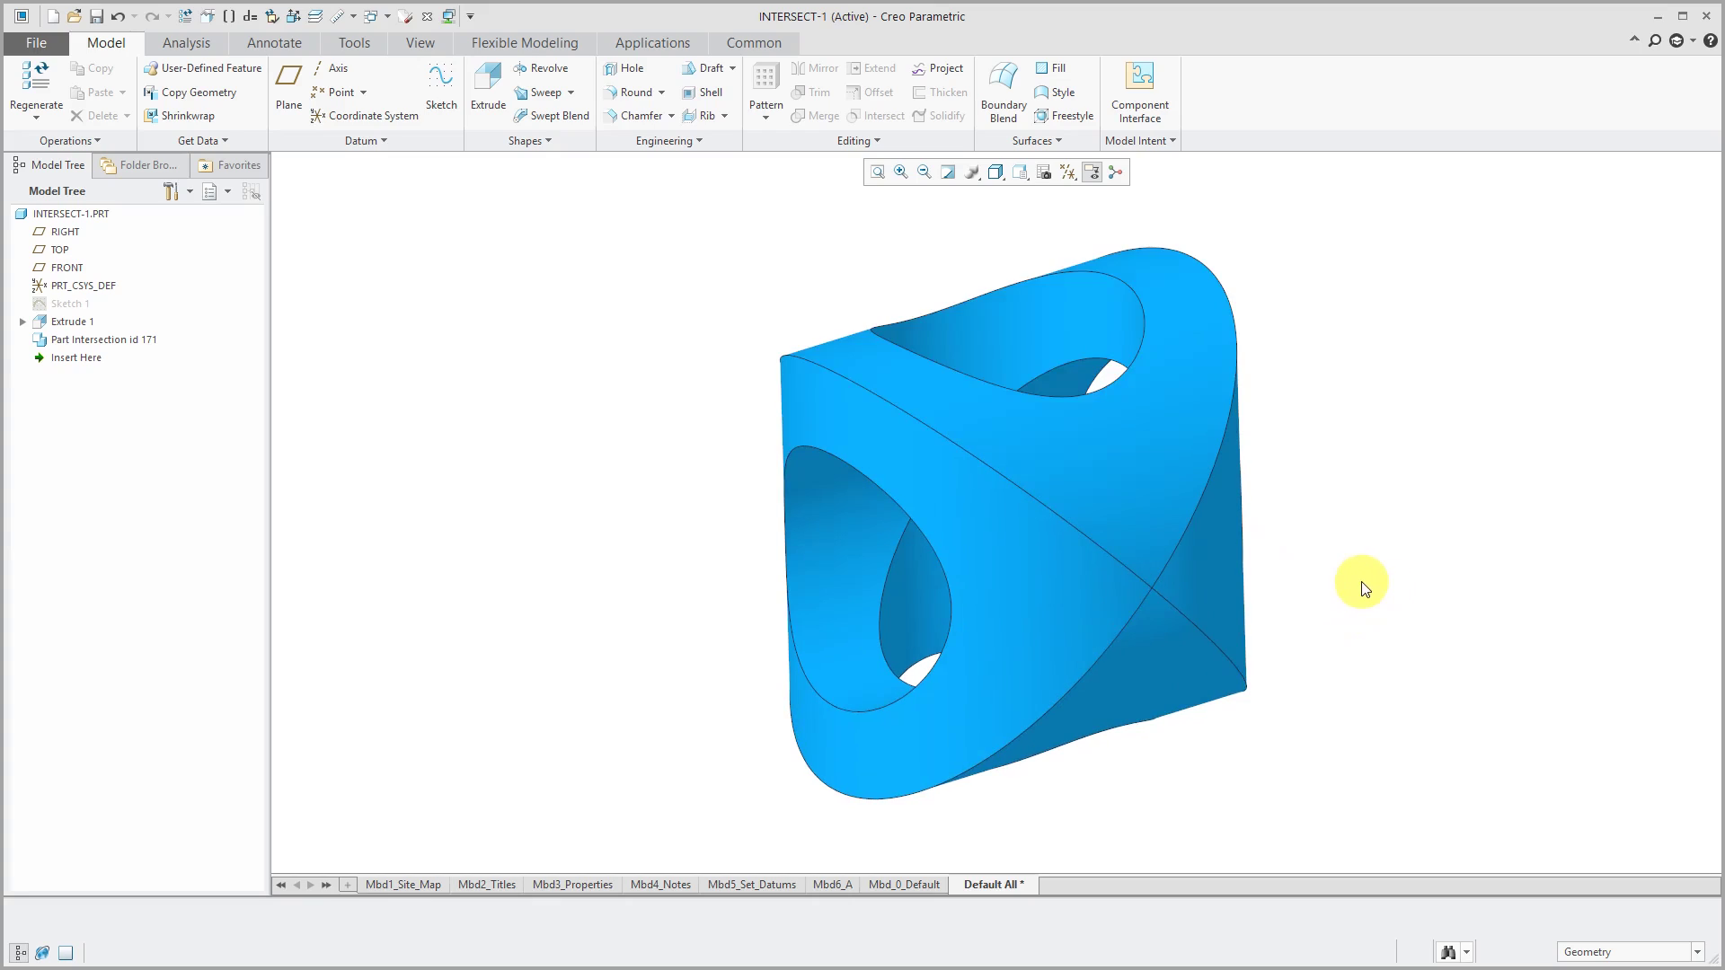